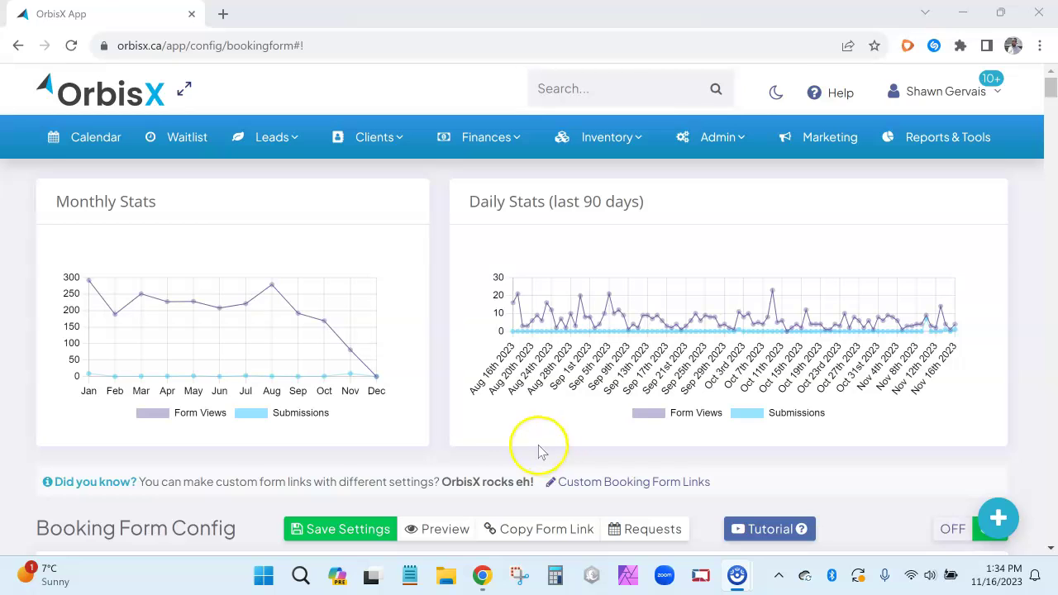
Open the booking form preview and go to the Detailing service under Services & Packages
scroll(417, 372, "down", 3)
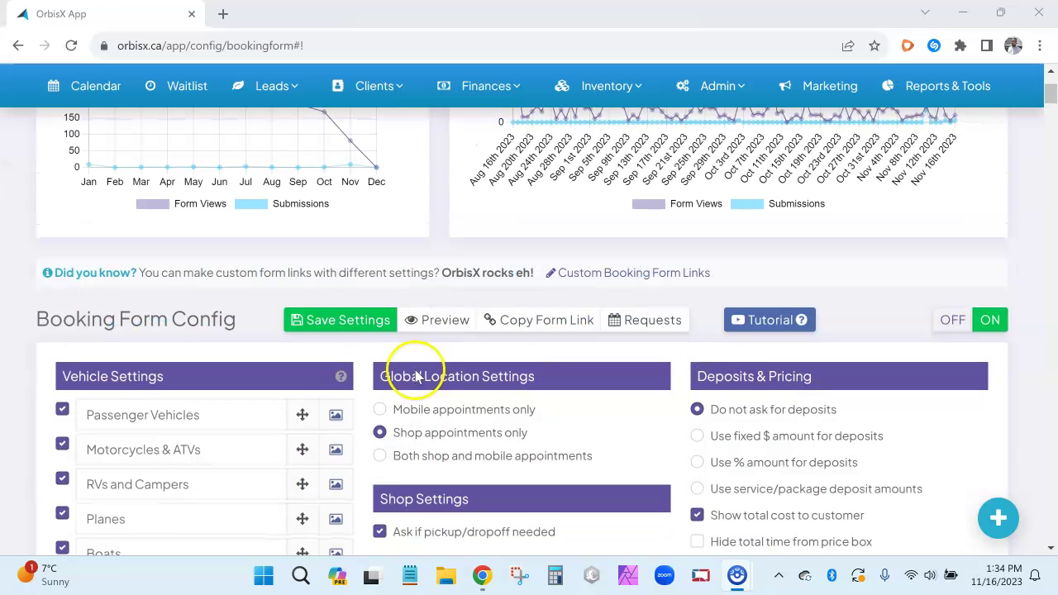
left_click(438, 326)
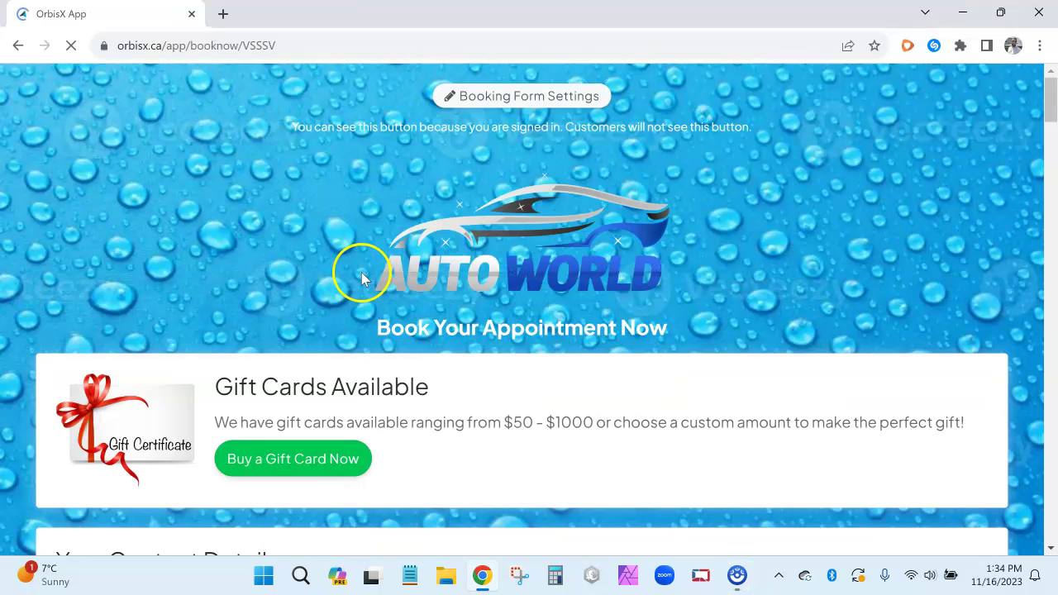
scroll(369, 279, "down", 5)
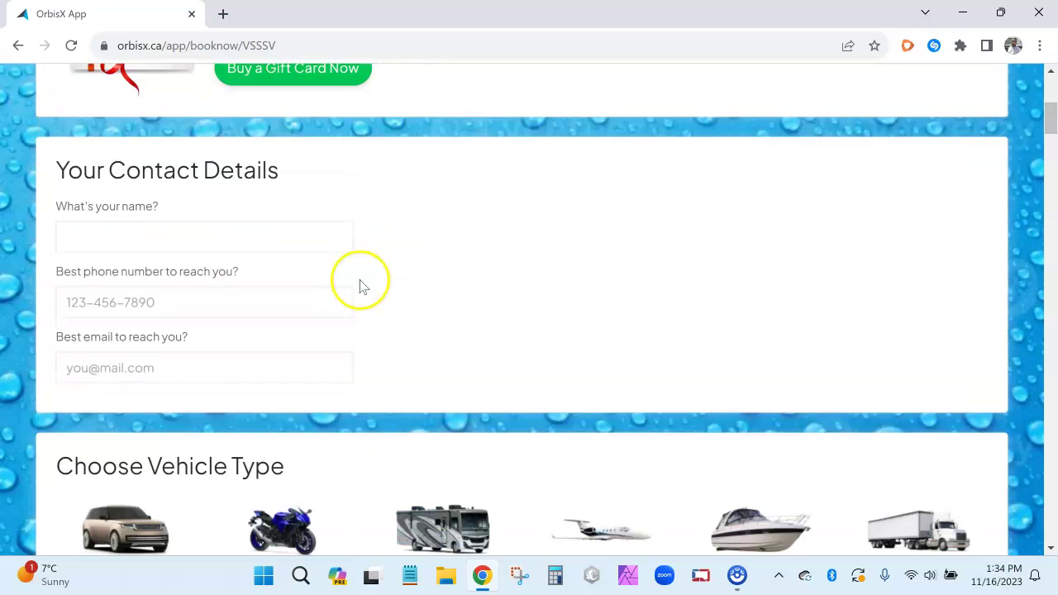
scroll(371, 276, "down", 4)
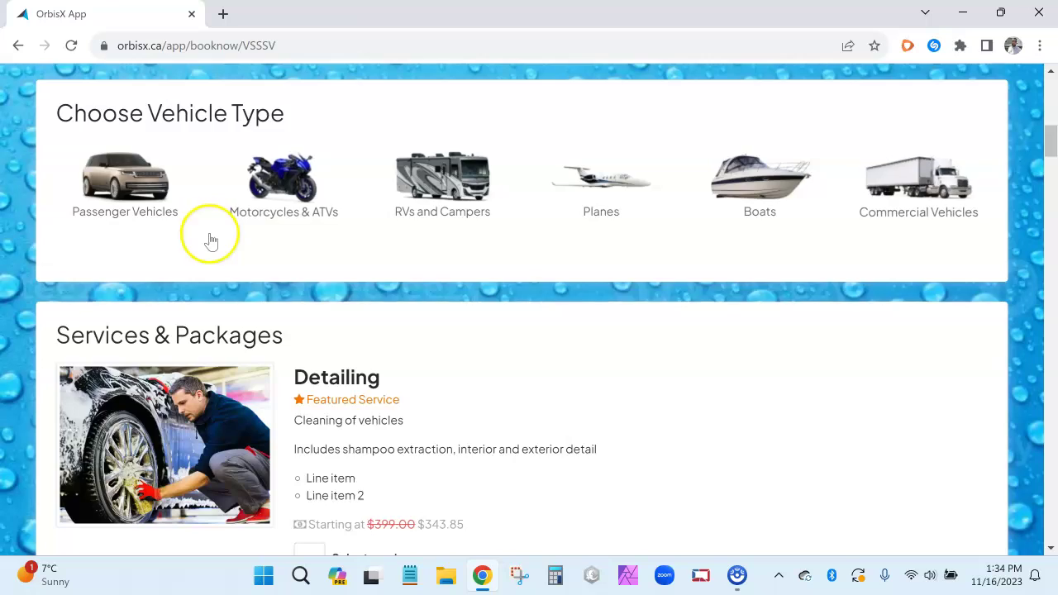
scroll(279, 241, "down", 3)
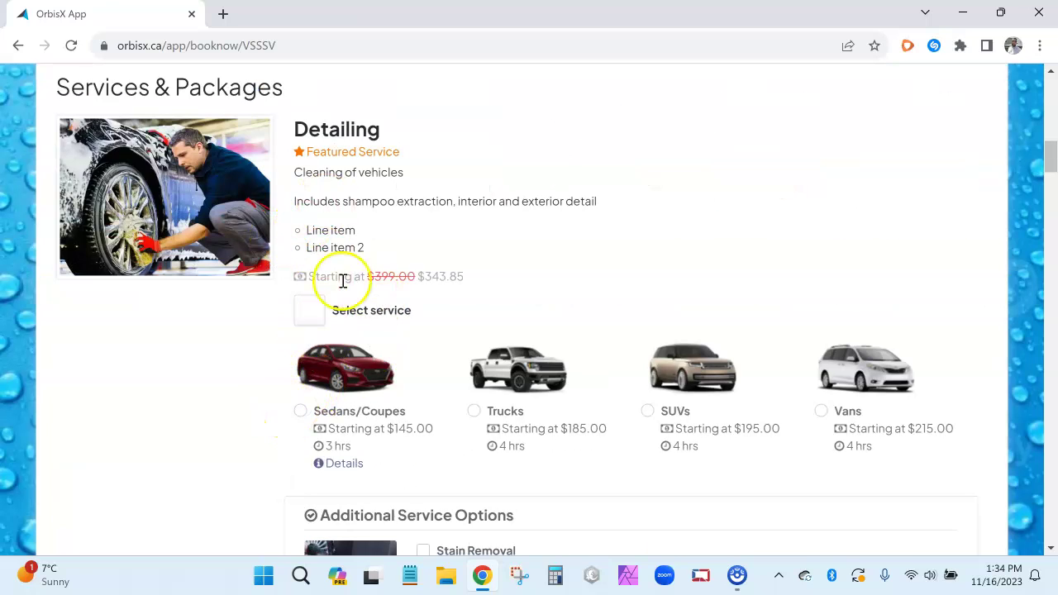
Try the Trucks, SUVs and Vans options of the Detailing service, finishing with Sedans/Coupes selected
left_click(301, 411)
left_click(473, 411)
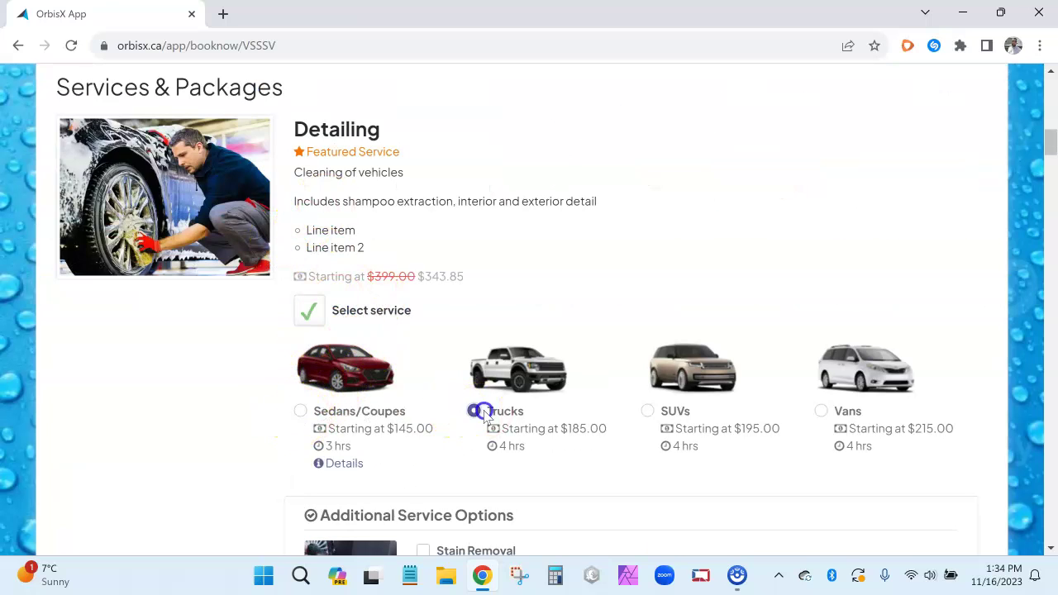
left_click(649, 413)
left_click(820, 412)
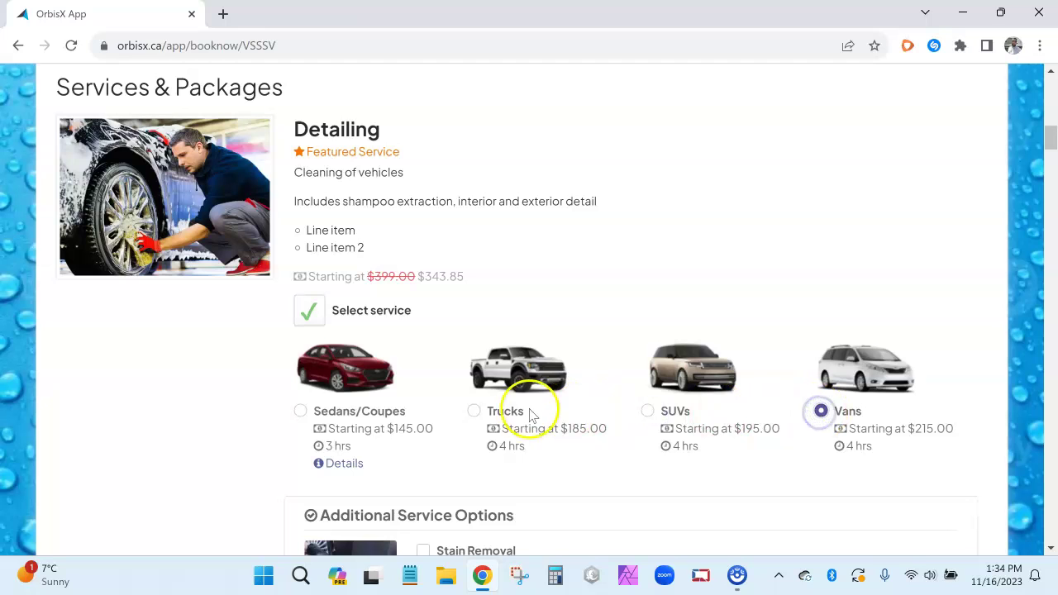
left_click(495, 413)
left_click(350, 411)
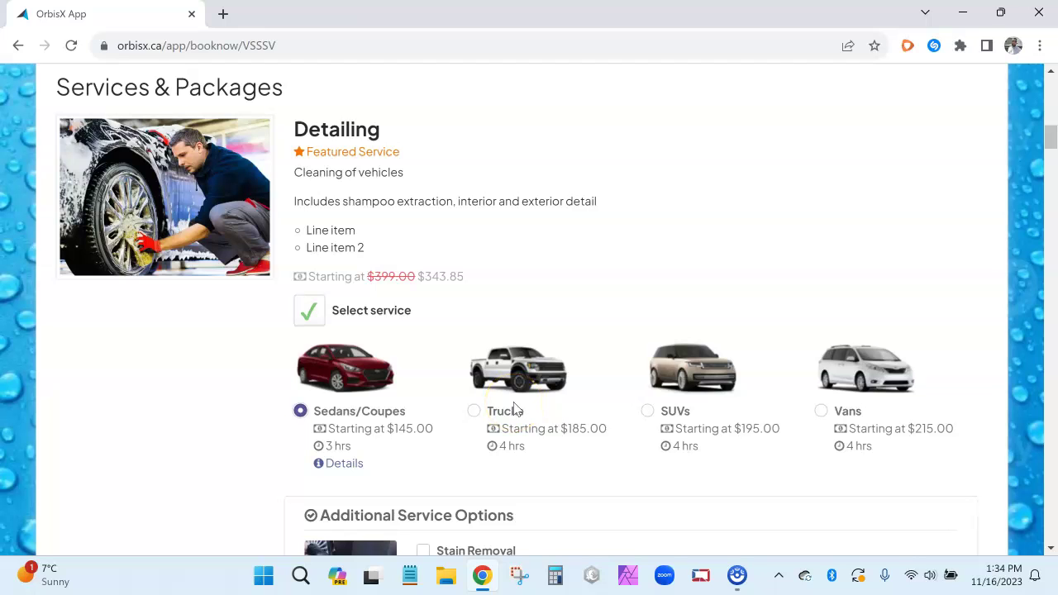
left_click(318, 314)
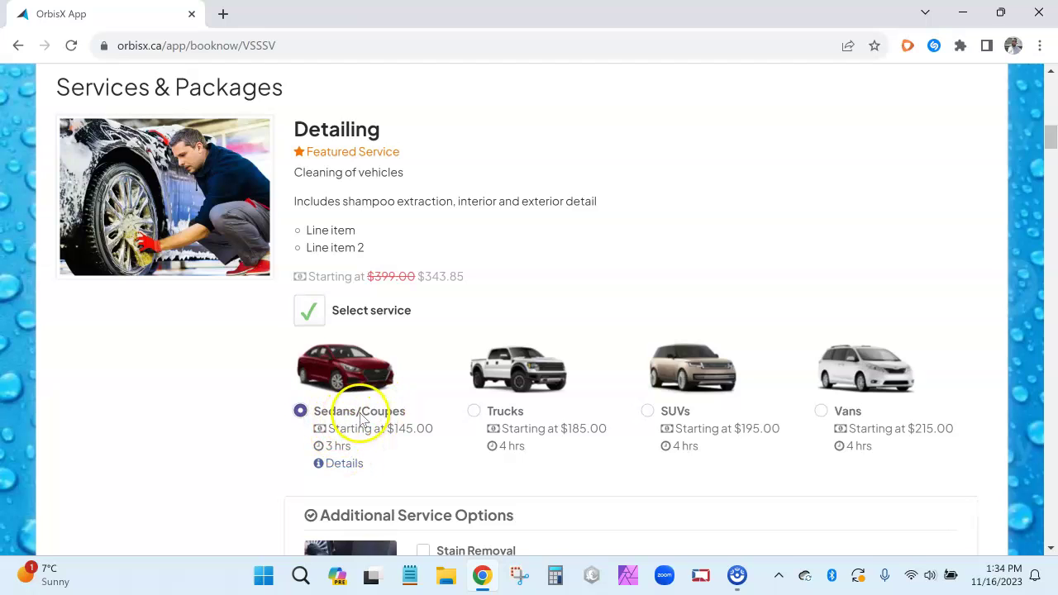
left_click(473, 411)
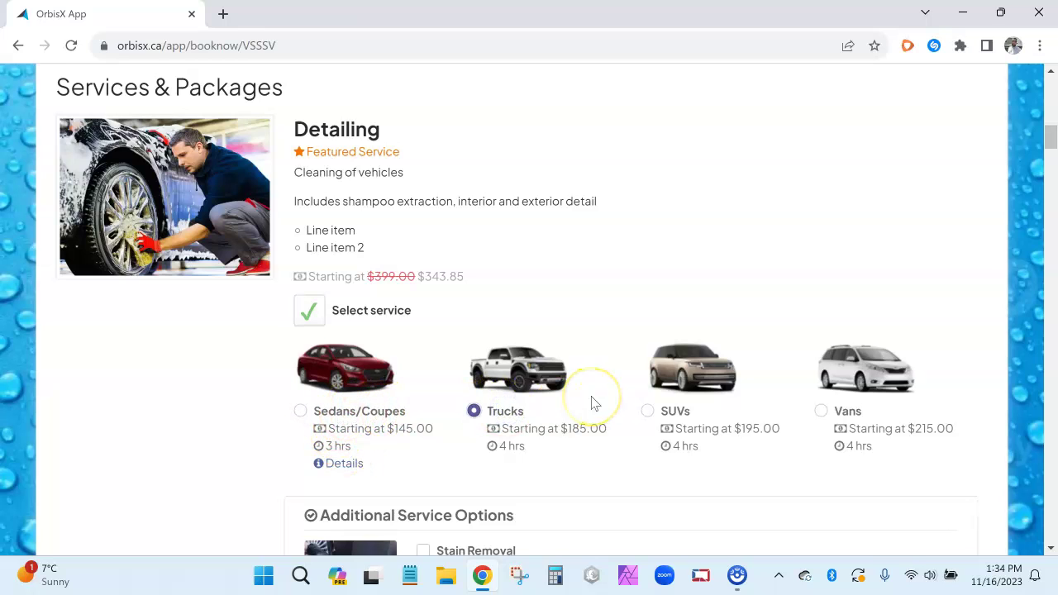
left_click(347, 412)
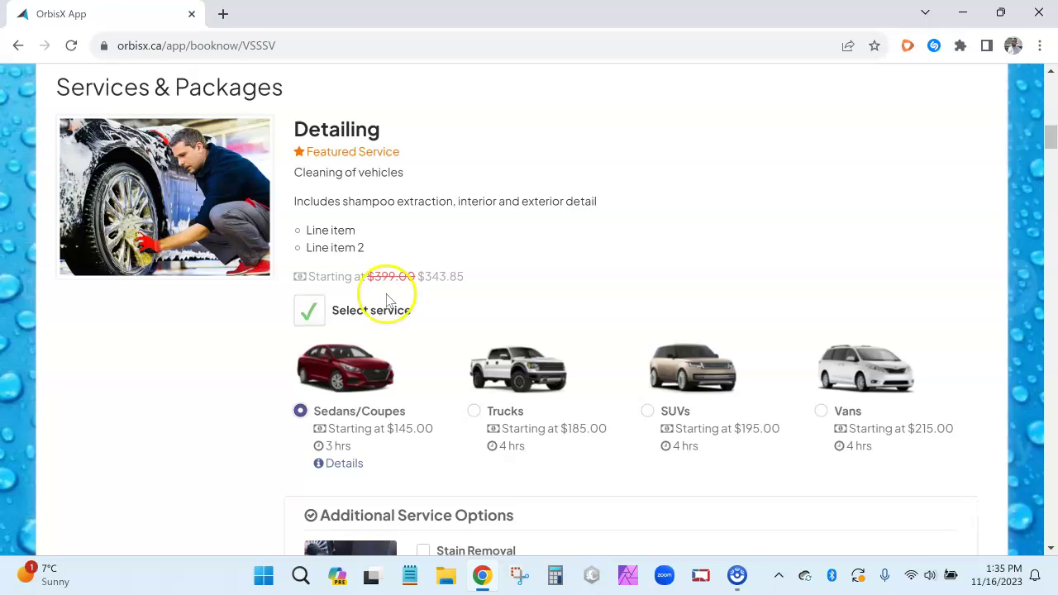
Add Stain Removal and Pet Hair Removal to the Detailing service, leaving Paint Correction (light) unselected
scroll(390, 276, "down", 3)
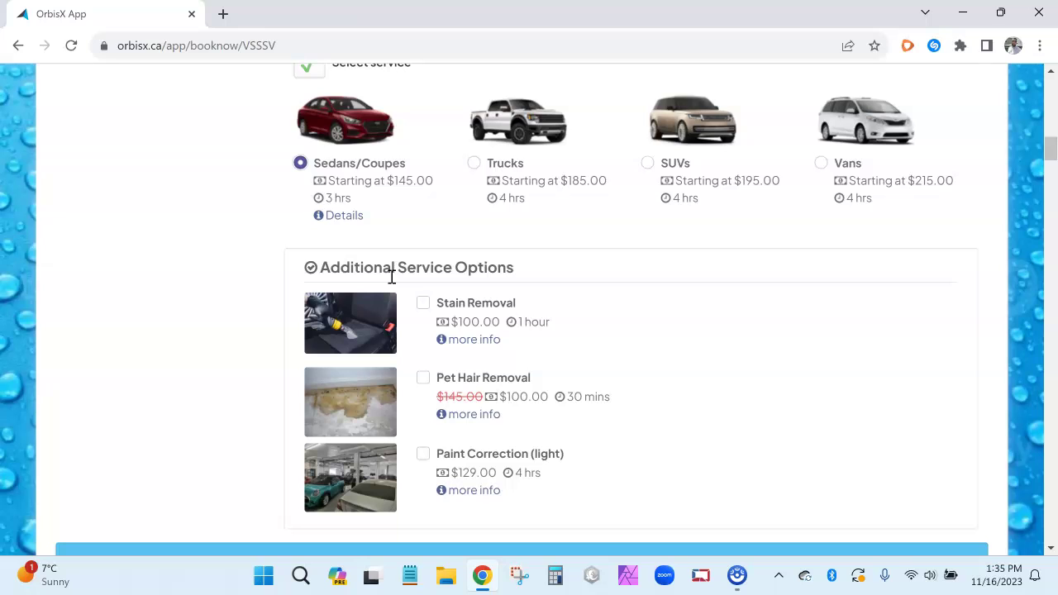
left_click_drag(328, 267, 513, 268)
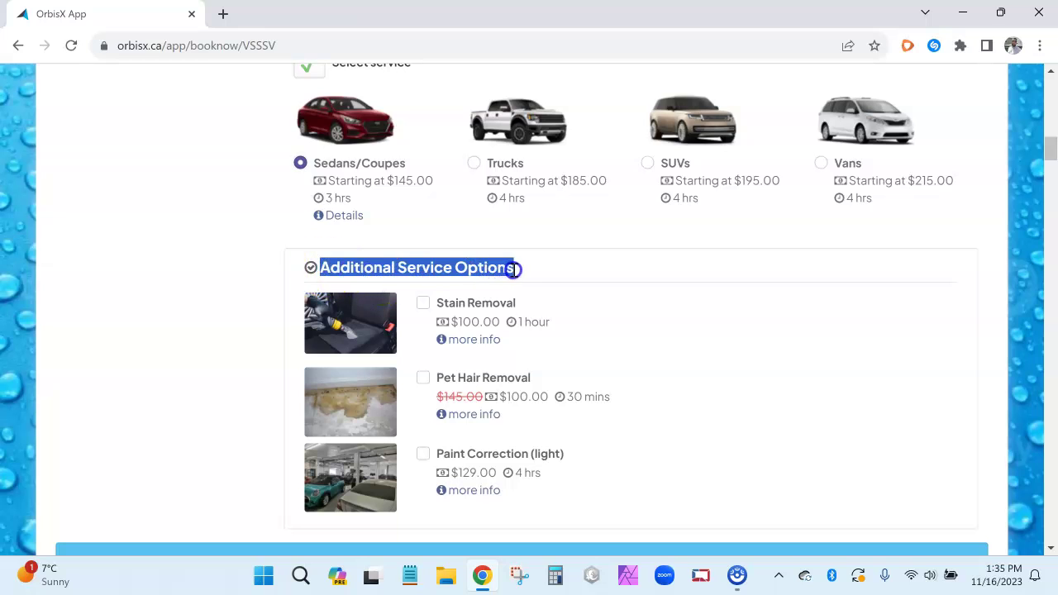
left_click(400, 267)
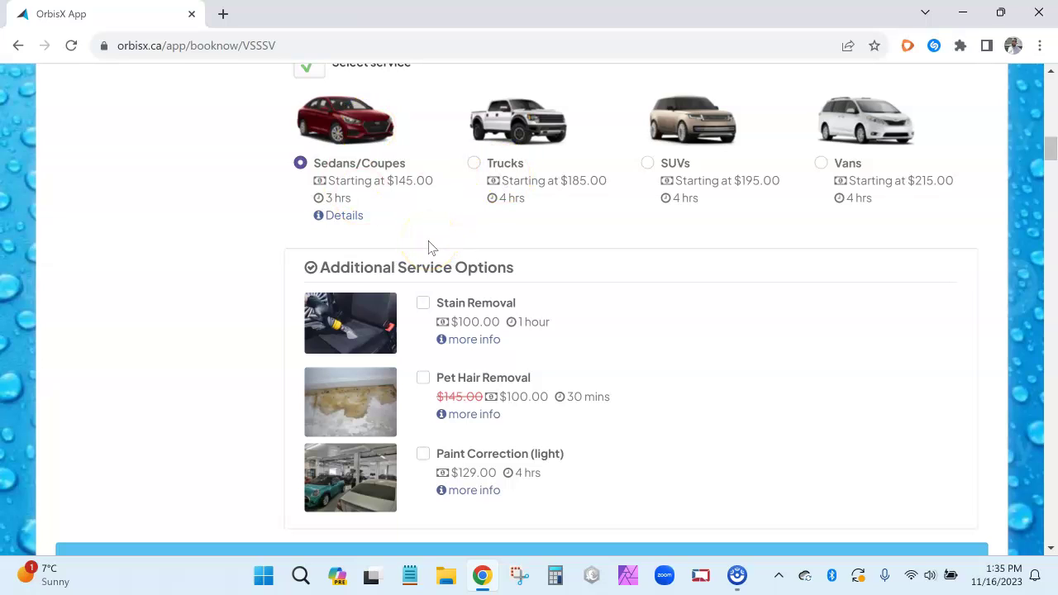
mouse_move(477, 348)
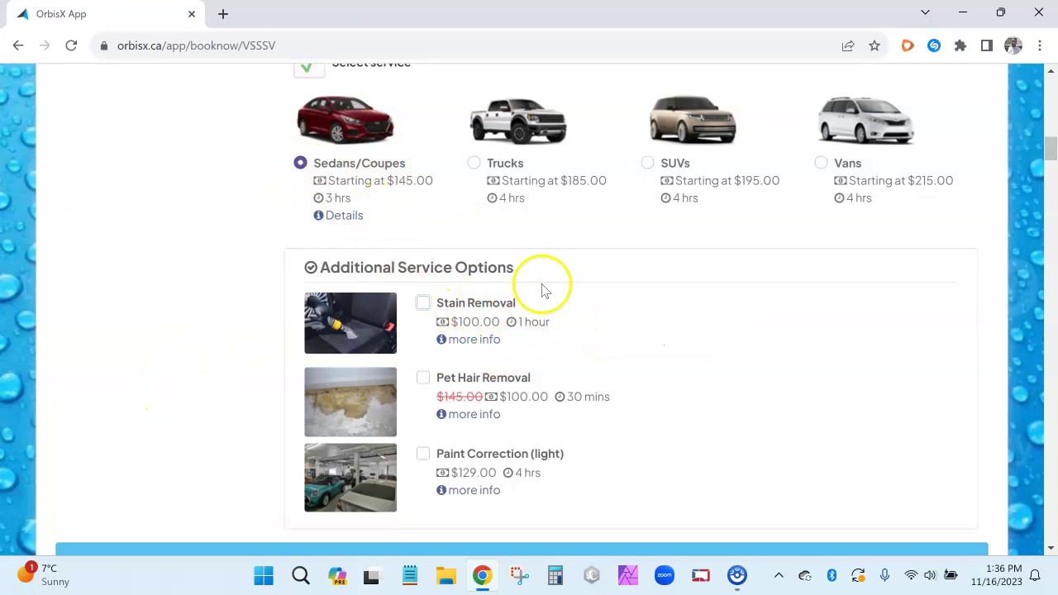
left_click(456, 303)
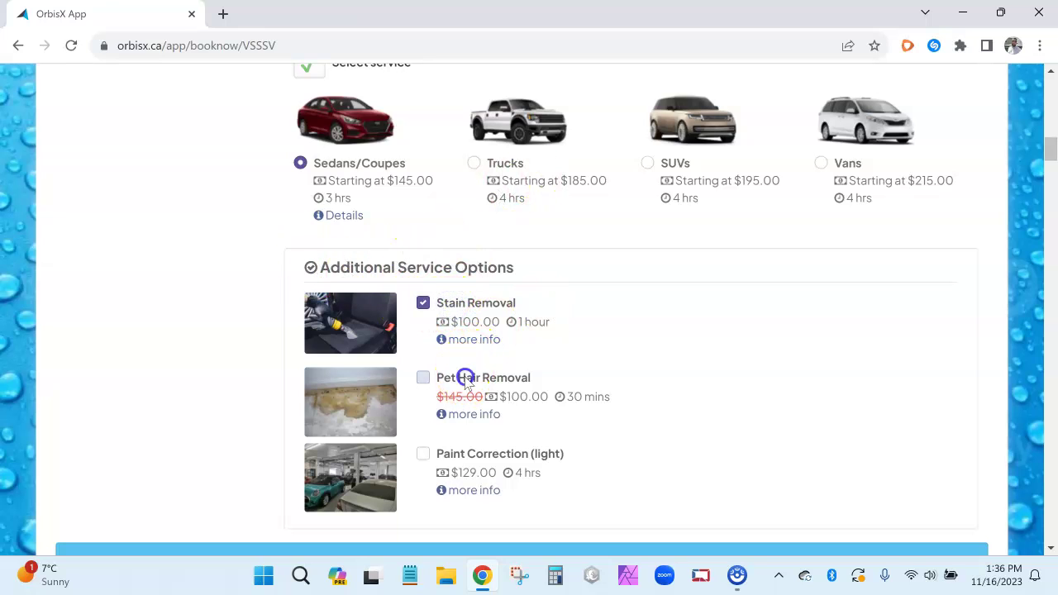
left_click(476, 453)
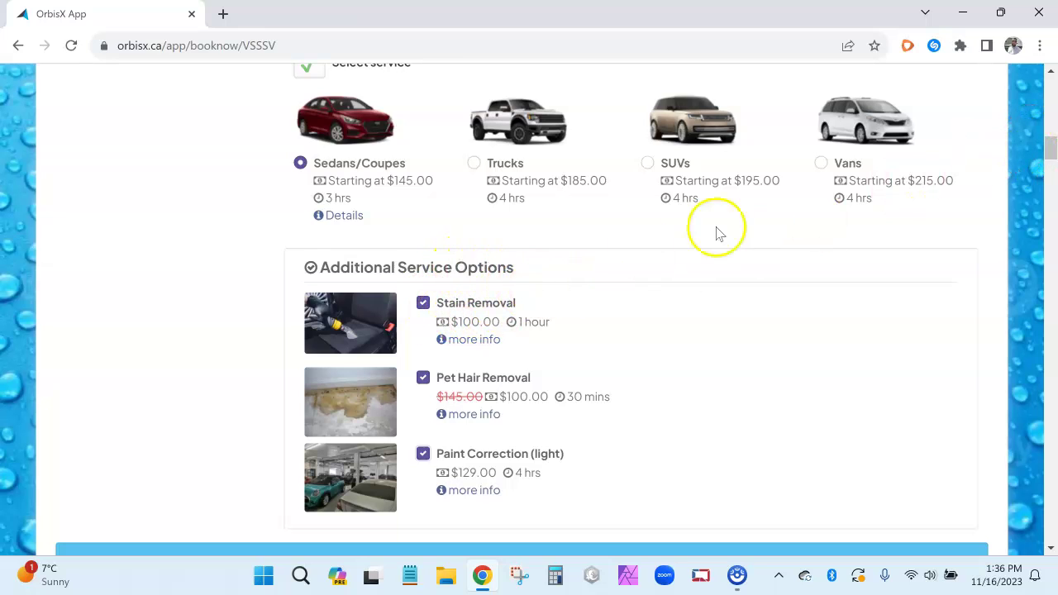
left_click(480, 454)
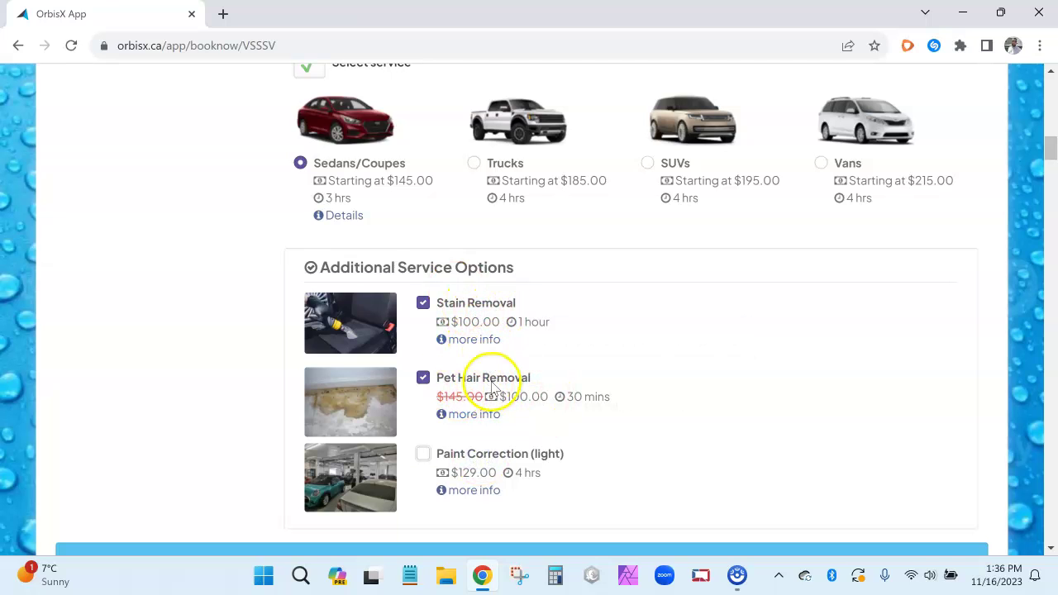
Review the selected service, additional options, vehicle type and approximate duration in the appointment summary
scroll(544, 171, "up", 1)
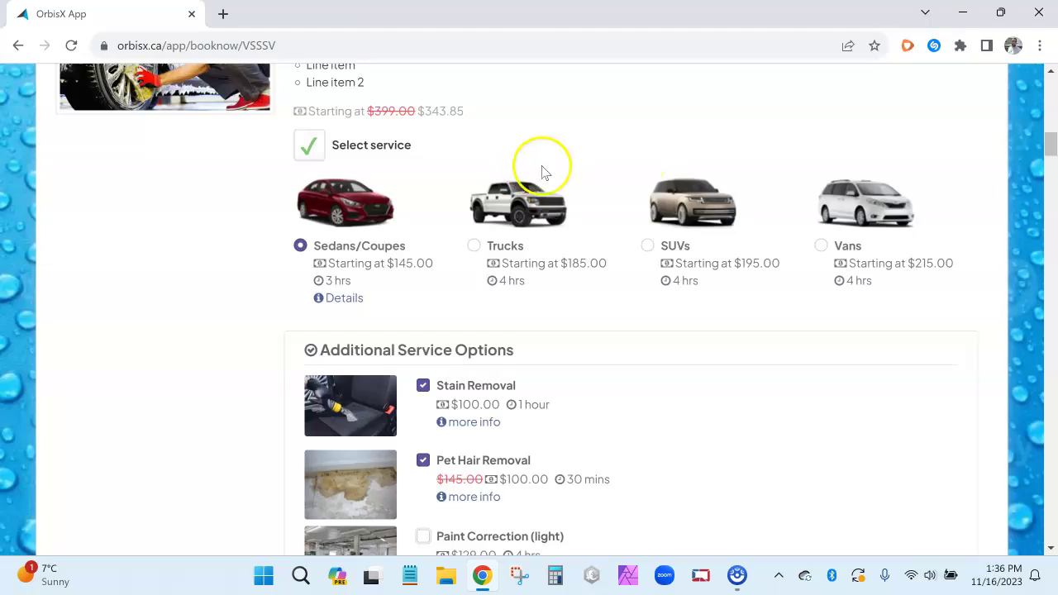
scroll(985, 132, "down", 2)
left_click_drag(1043, 151, 1010, 479)
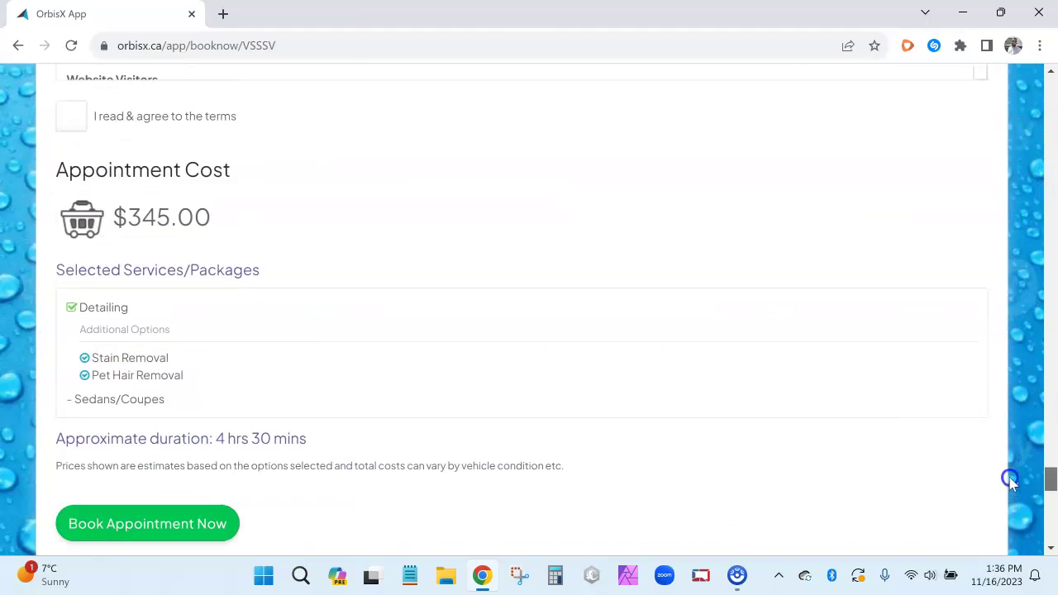
left_click_drag(53, 271, 283, 287)
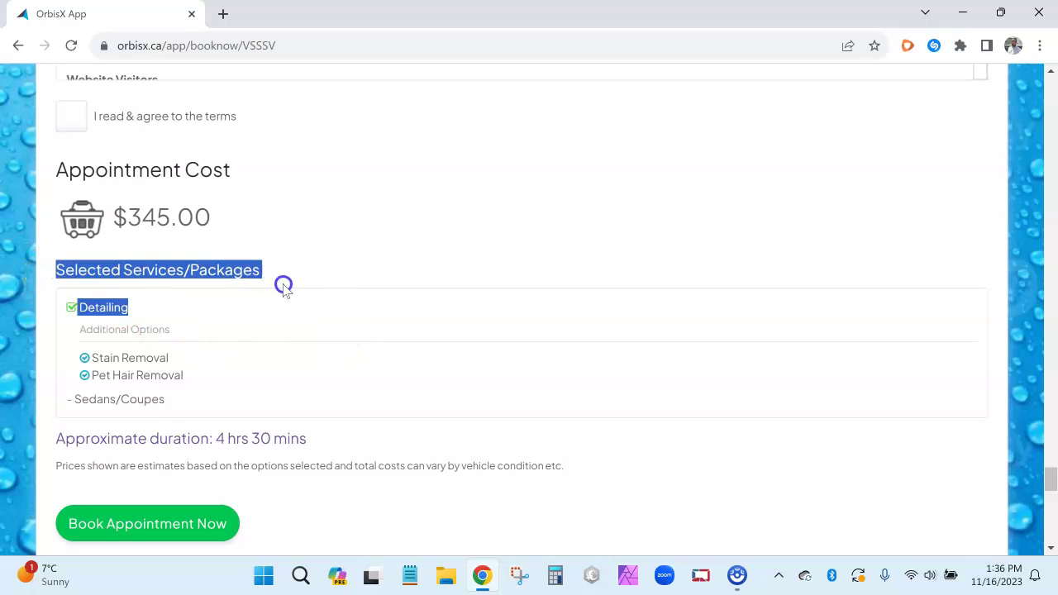
left_click(283, 287)
left_click_drag(80, 304, 175, 331)
left_click_drag(91, 359, 148, 359)
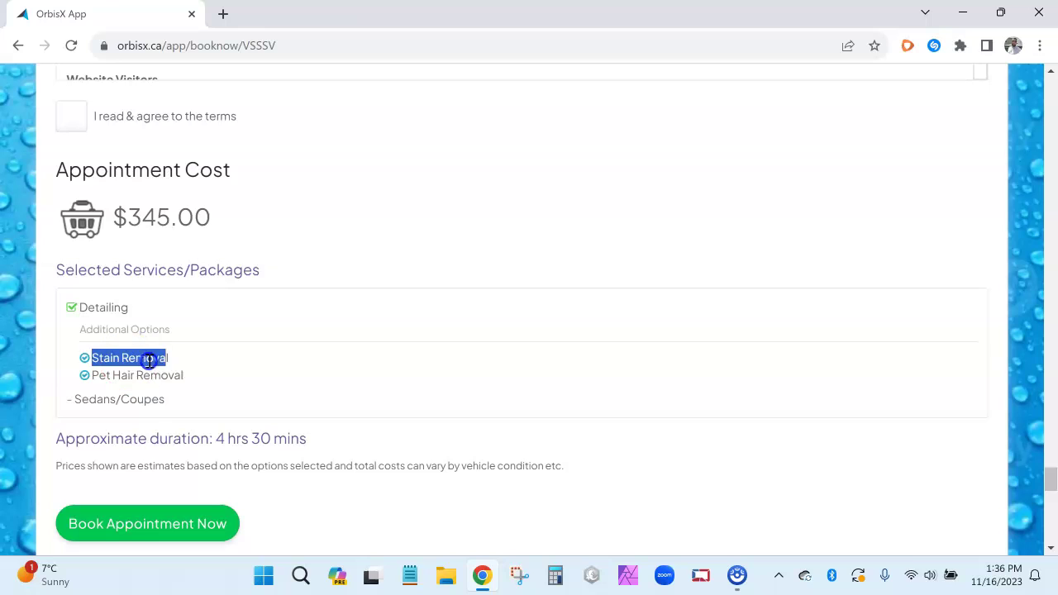
left_click_drag(96, 381, 171, 376)
left_click_drag(72, 400, 177, 399)
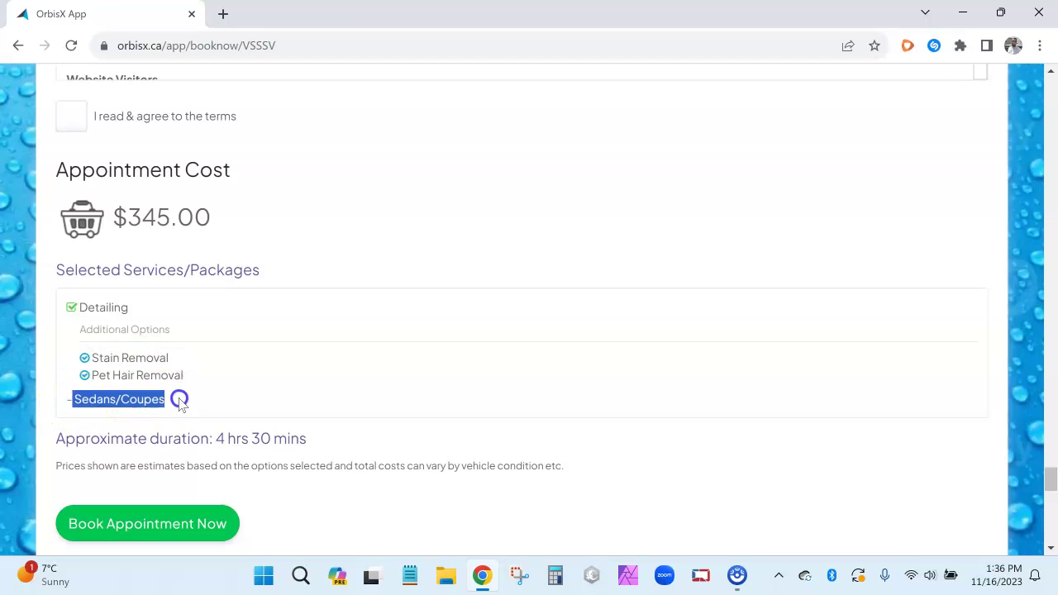
left_click_drag(172, 439, 294, 438)
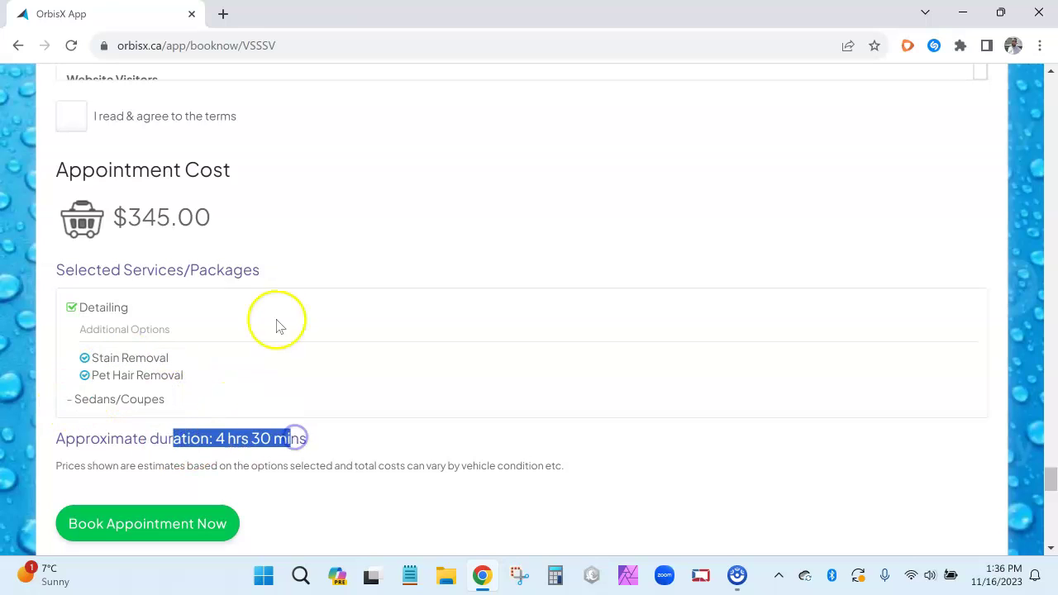
Check the total appointment cost against the chosen Detailing service, its additional options and the vehicle type
left_click_drag(114, 217, 245, 216)
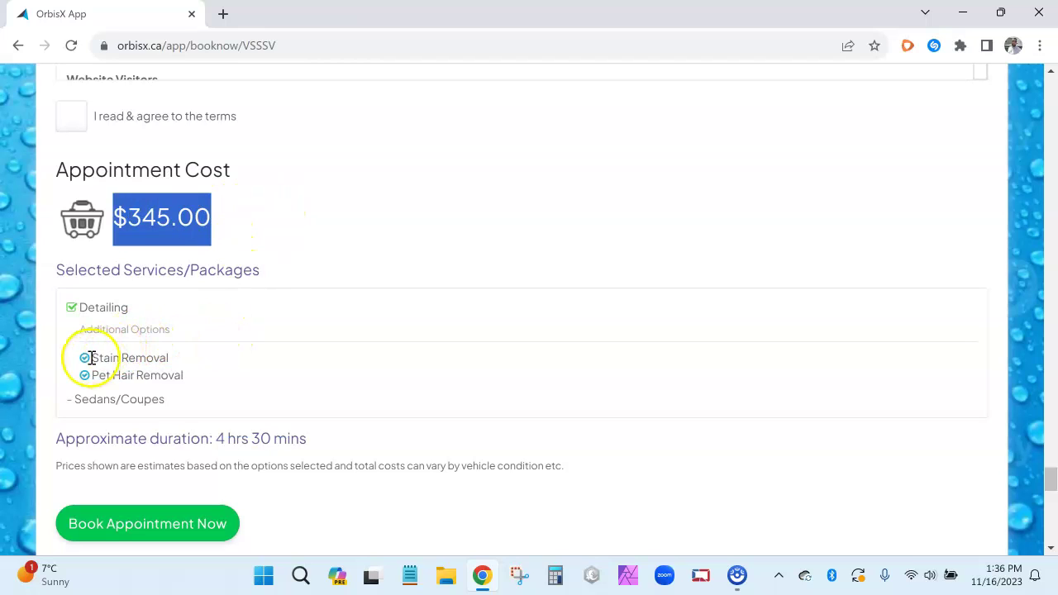
left_click_drag(92, 357, 111, 376)
left_click_drag(79, 307, 175, 307)
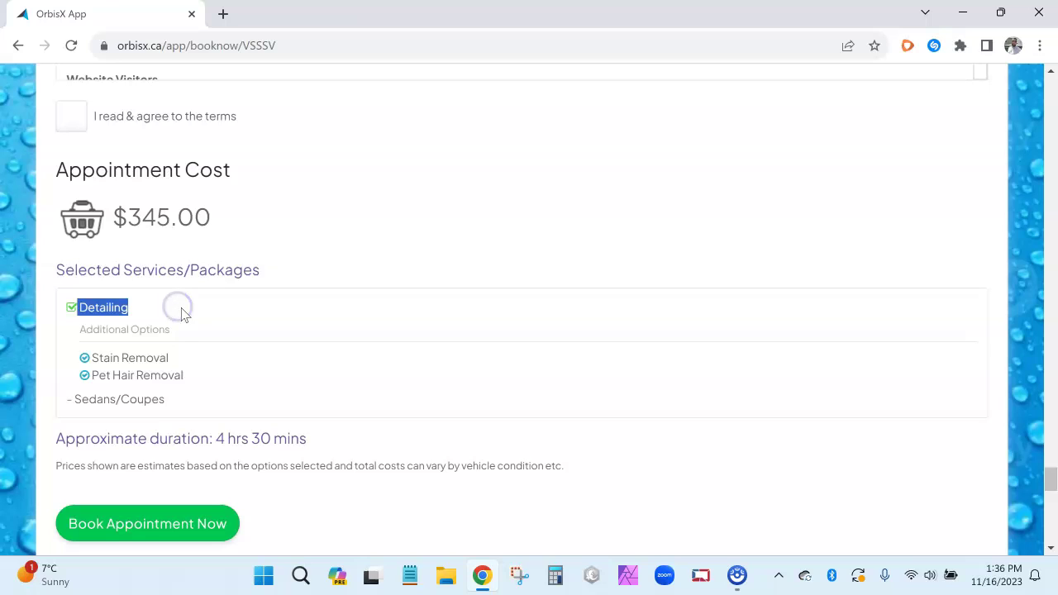
left_click_drag(74, 398, 217, 408)
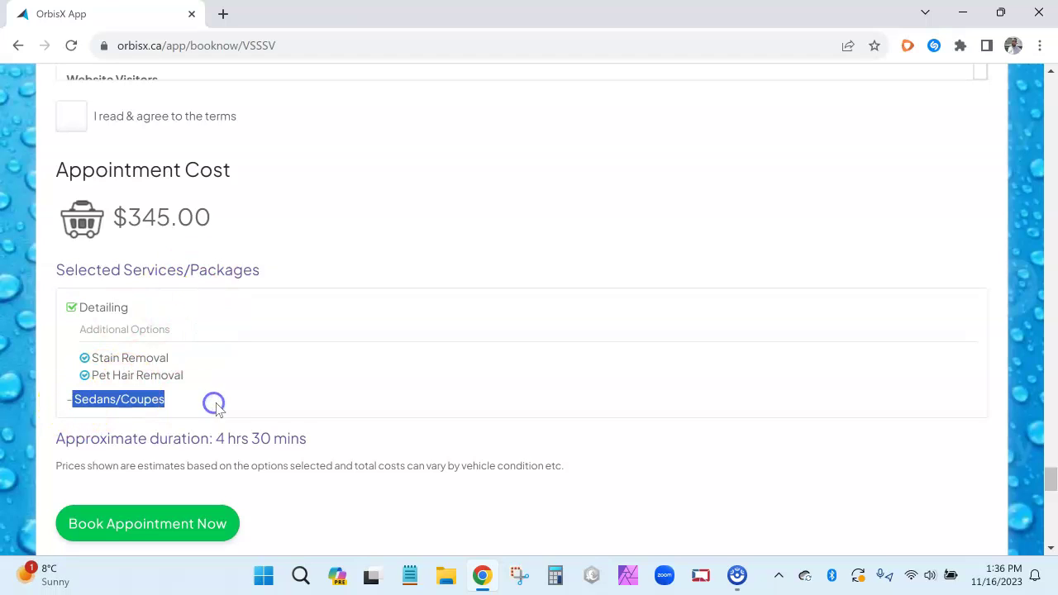
left_click_drag(114, 217, 240, 225)
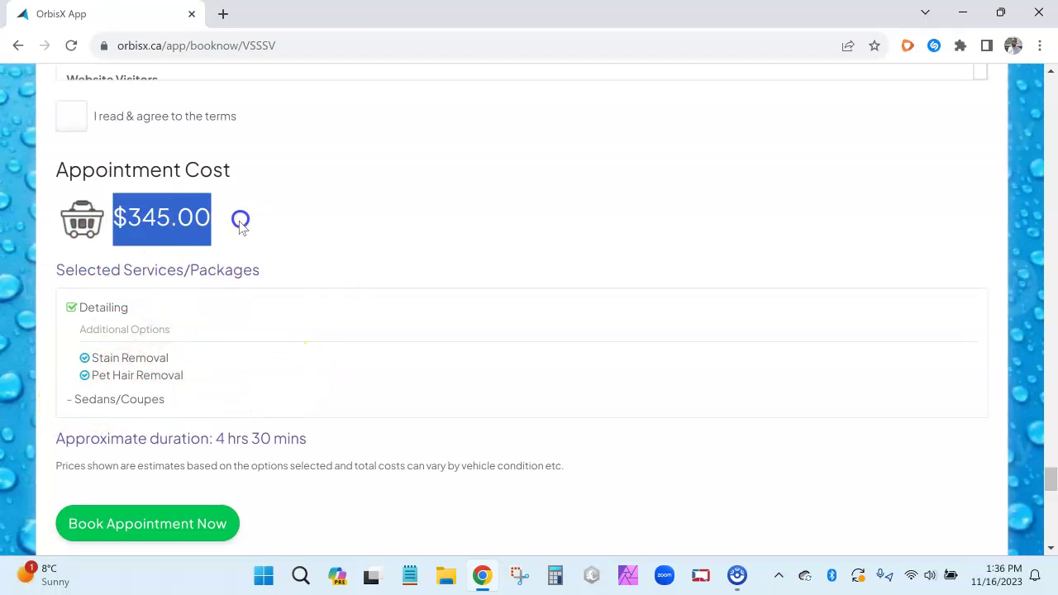
Return to the Detailing service's additional options and view the extra information for Stain Removal
scroll(306, 240, "up", 15)
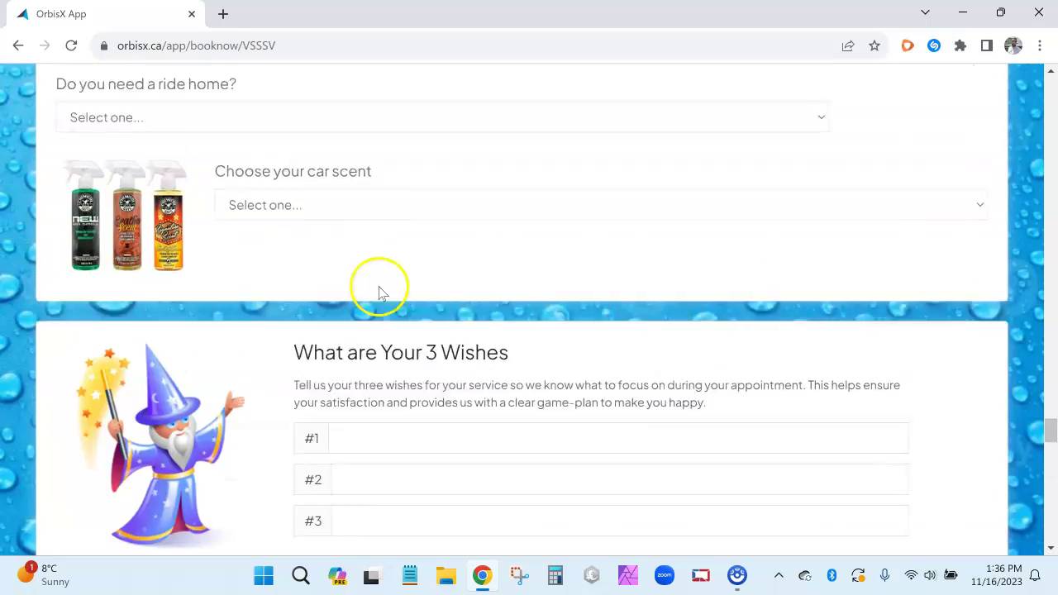
scroll(388, 289, "up", 20)
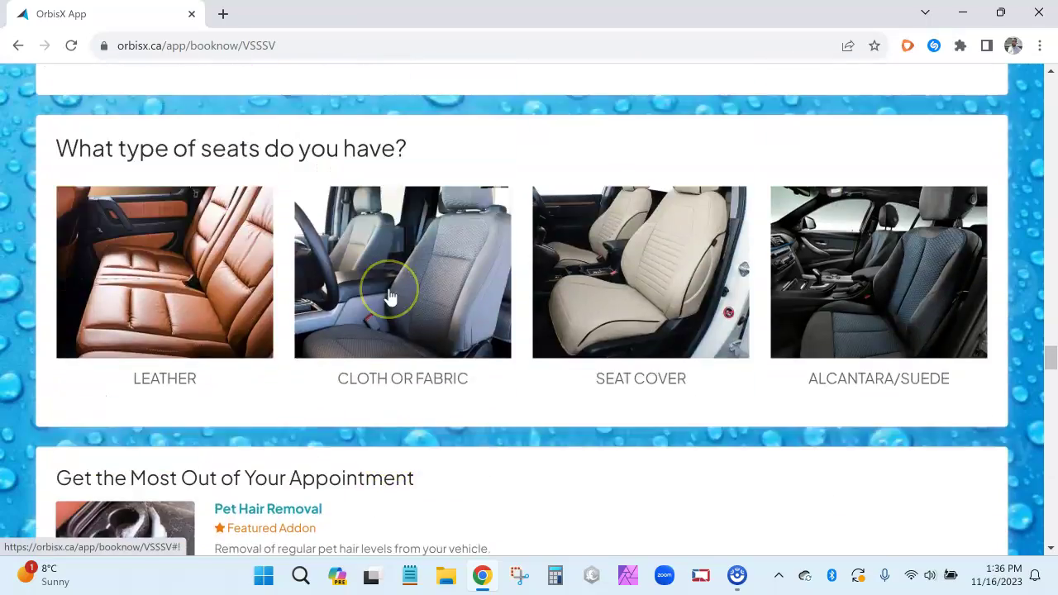
scroll(390, 296, "up", 20)
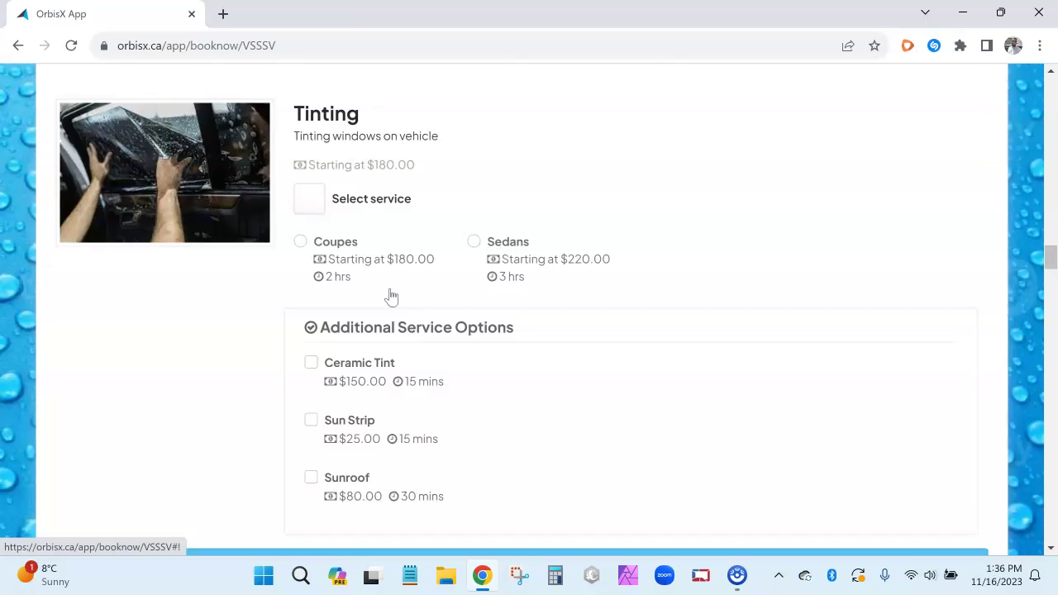
scroll(393, 296, "up", 20)
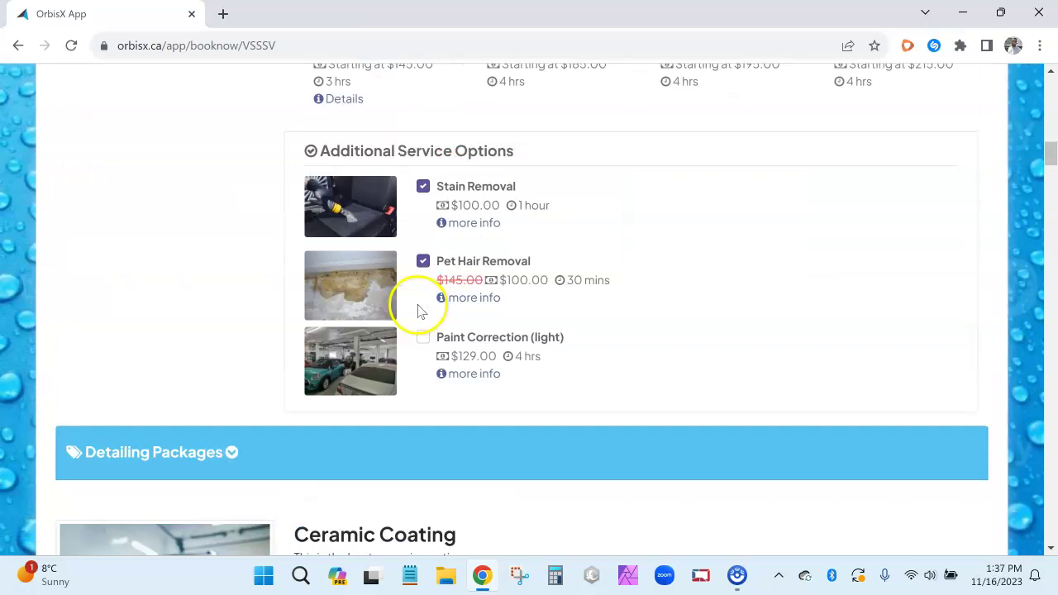
scroll(444, 311, "up", 2)
scroll(512, 401, "down", 2)
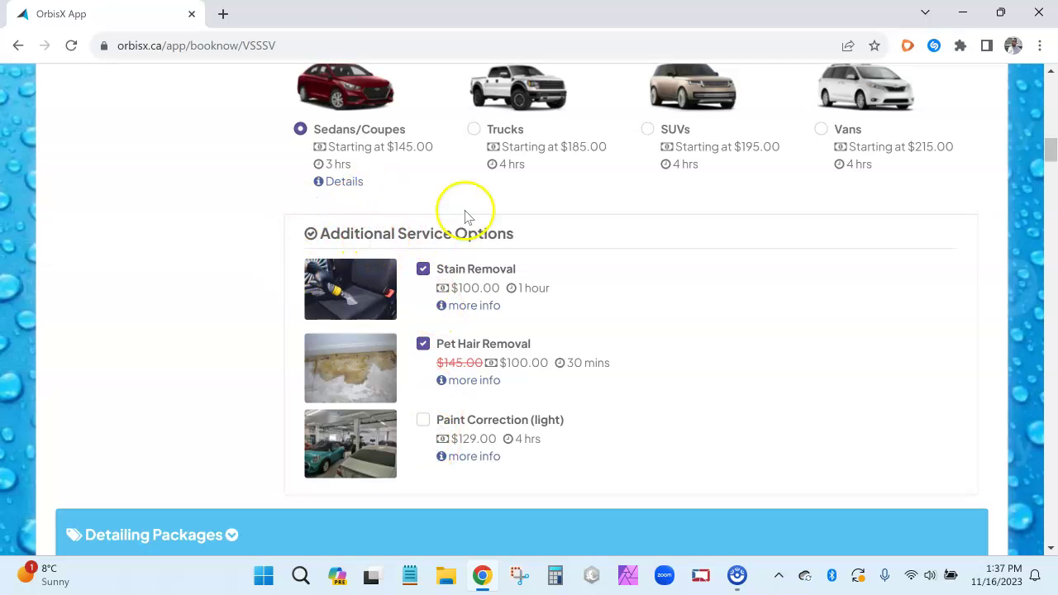
scroll(418, 292, "down", 1)
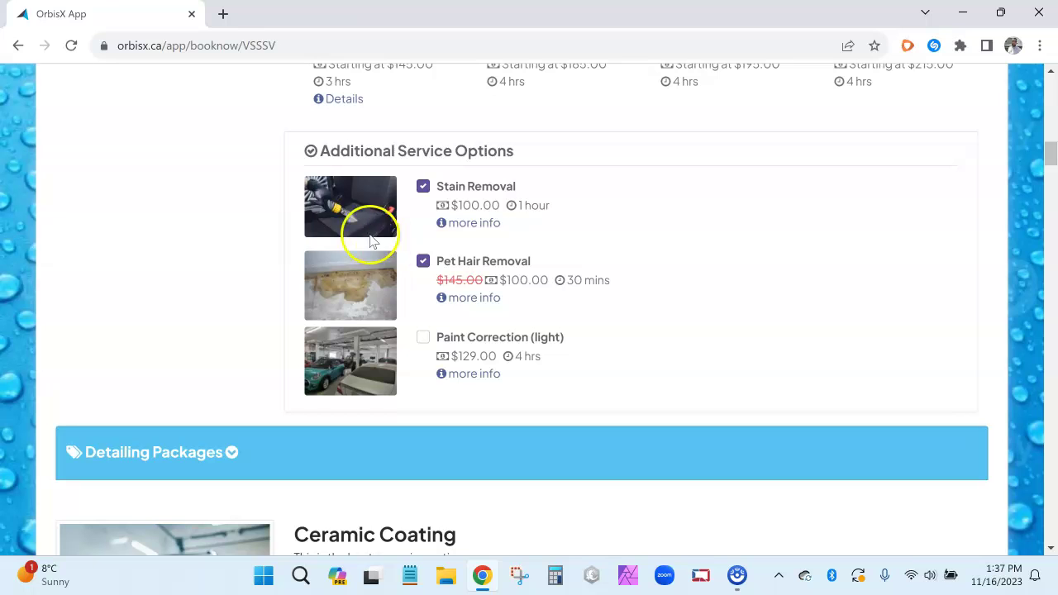
mouse_move(485, 225)
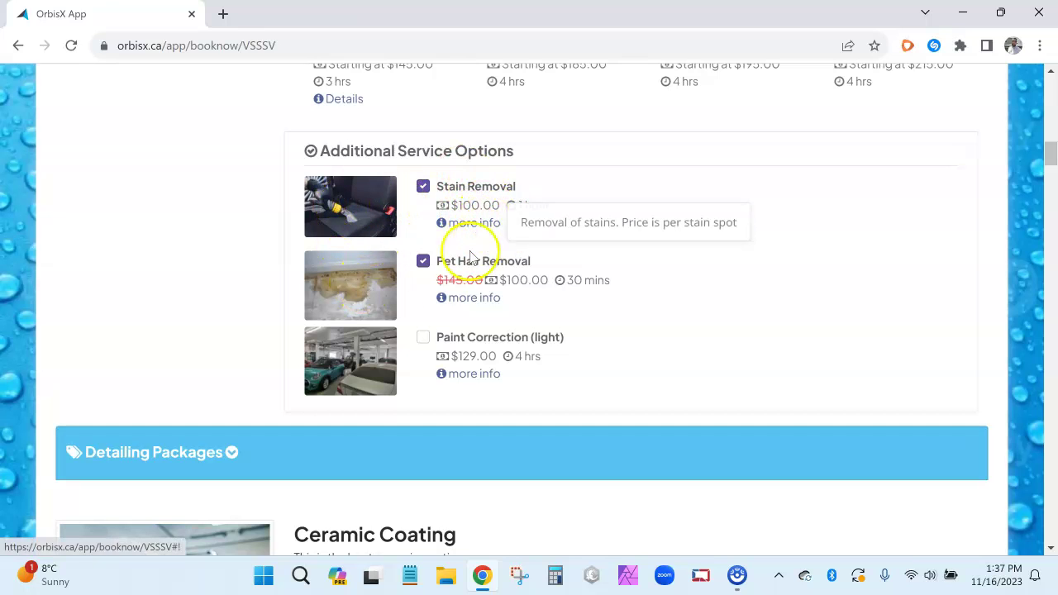
Expand the Ceramic Coating Packages section and review the 6 Year Ceramic Deluxe package
scroll(427, 286, "down", 2)
scroll(427, 286, "down", 6)
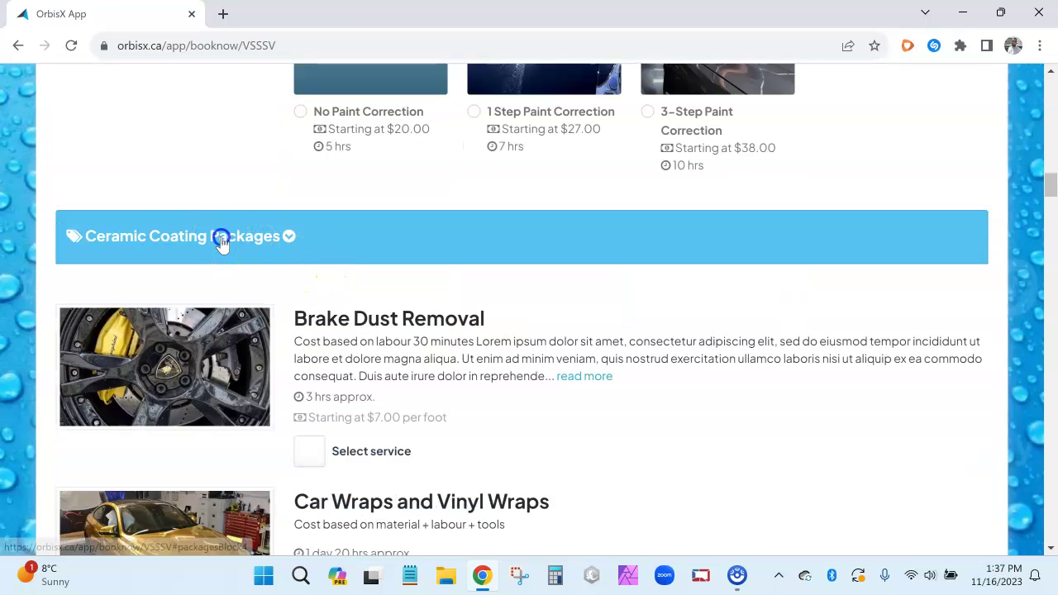
left_click(233, 239)
scroll(239, 246, "down", 1)
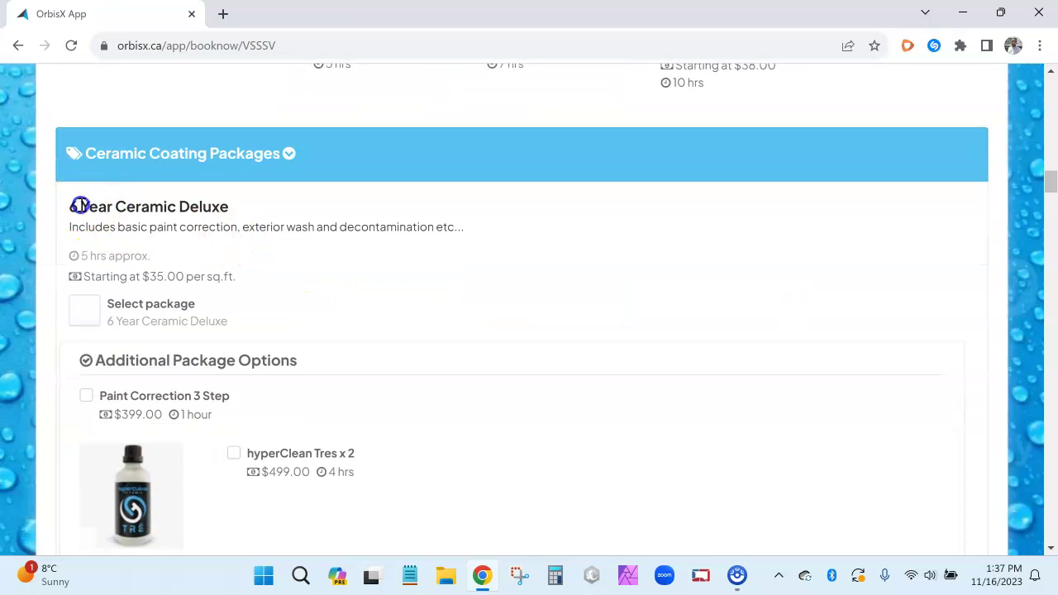
left_click_drag(76, 206, 217, 208)
left_click(153, 258)
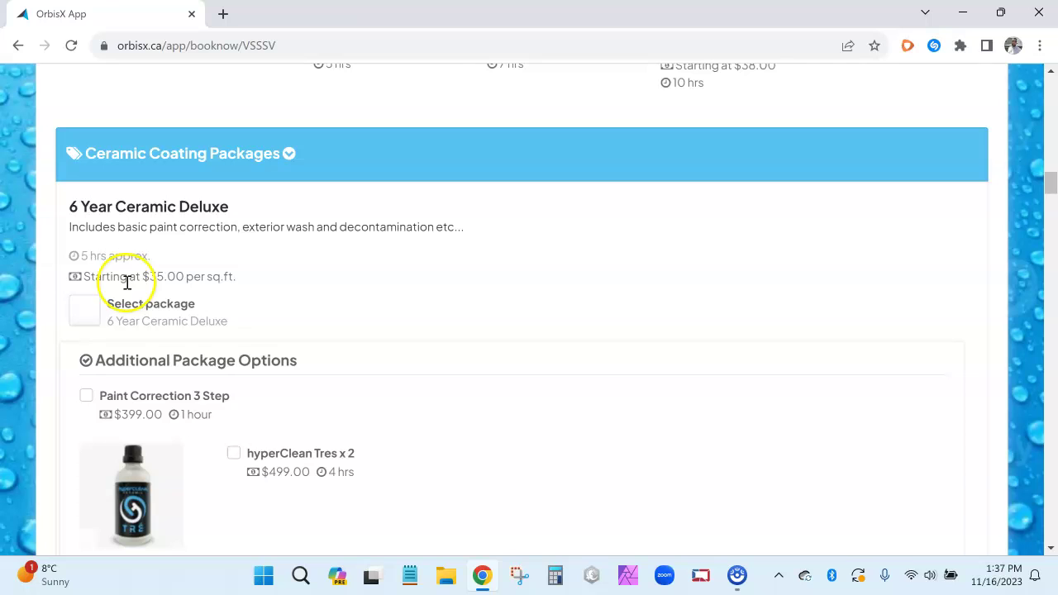
Add Paint Correction 3 Step to the 6 Year Ceramic Deluxe package, leaving hyperClean Tres x 2 and Owner's Pride 6 unselected after trying both
left_click(144, 397)
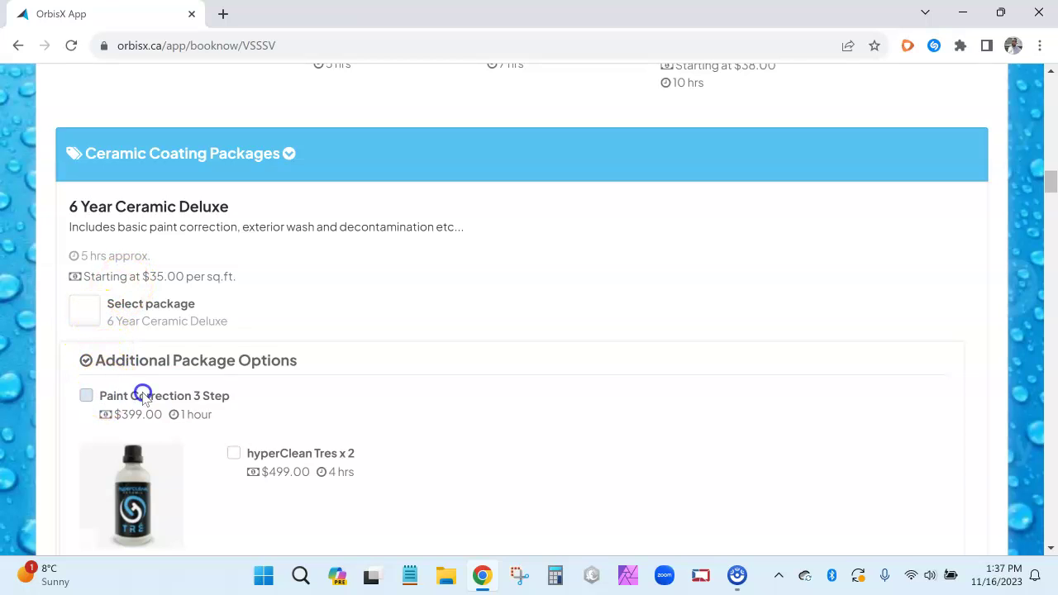
left_click(259, 452)
scroll(287, 395, "down", 2)
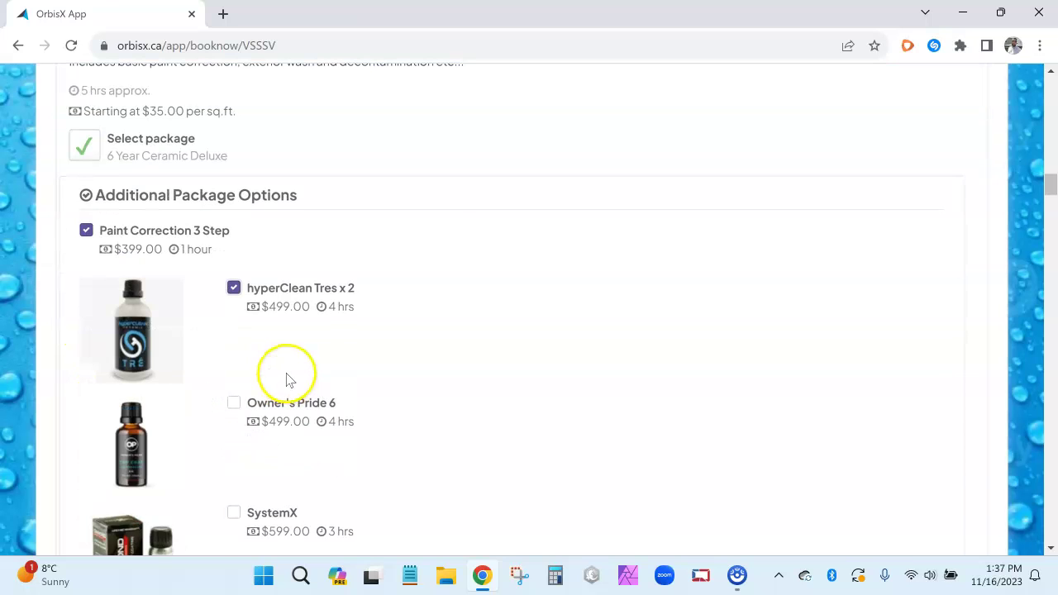
left_click(291, 409)
left_click(286, 289)
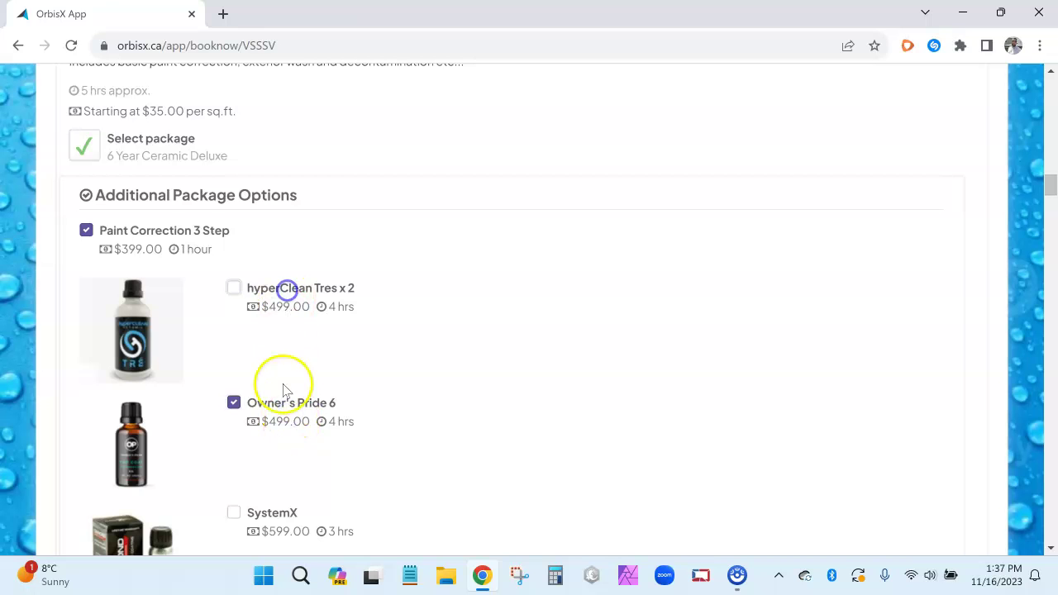
left_click(276, 401)
Go back to the Detailing service's additional options and view the extra information for Paint Correction (light)
scroll(281, 308, "up", 1)
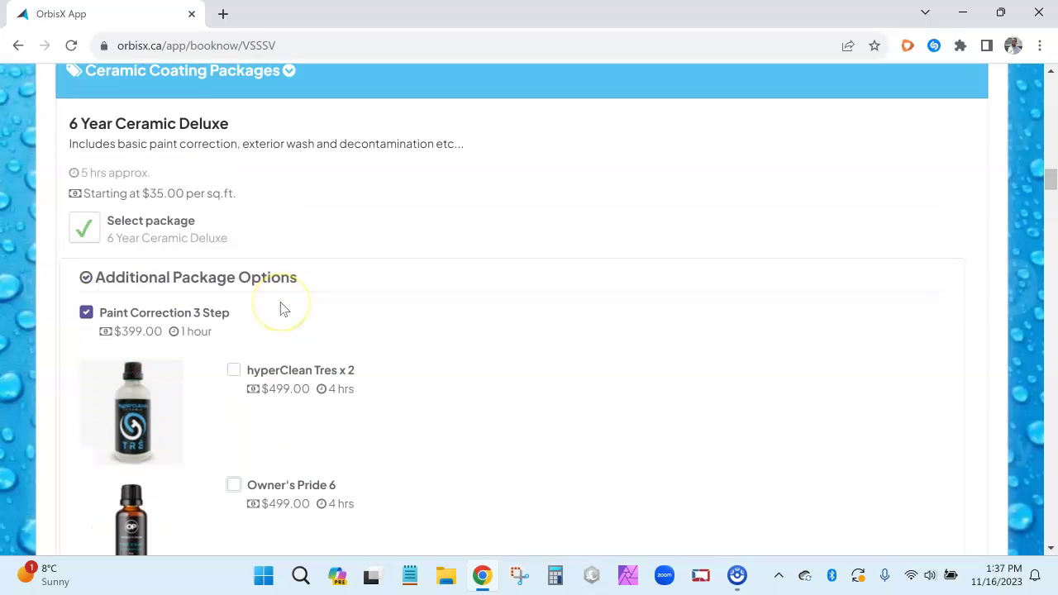
scroll(283, 308, "up", 2)
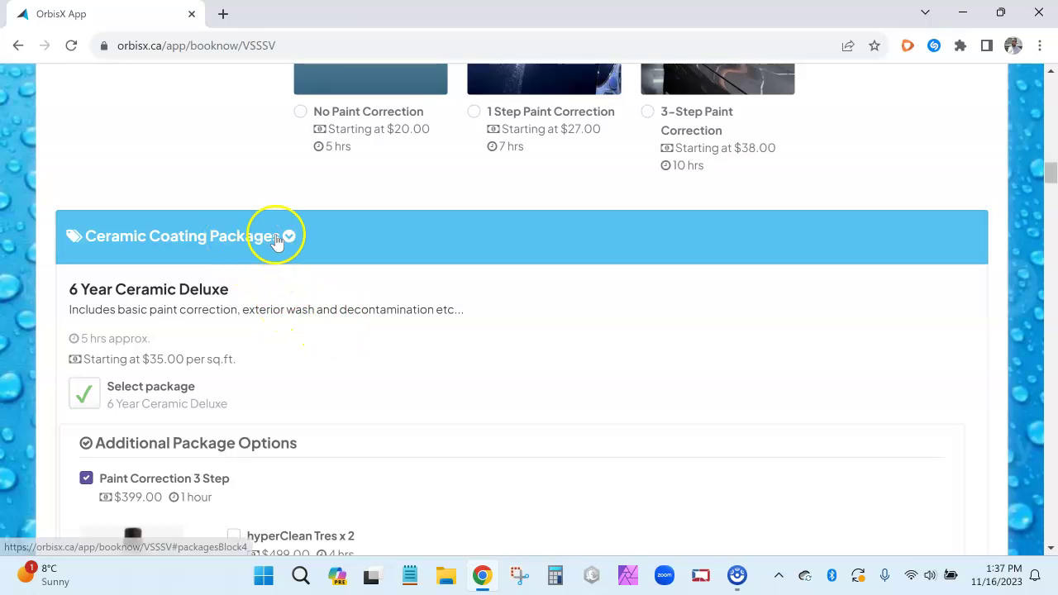
scroll(447, 280, "up", 2)
scroll(447, 280, "up", 5)
mouse_move(461, 296)
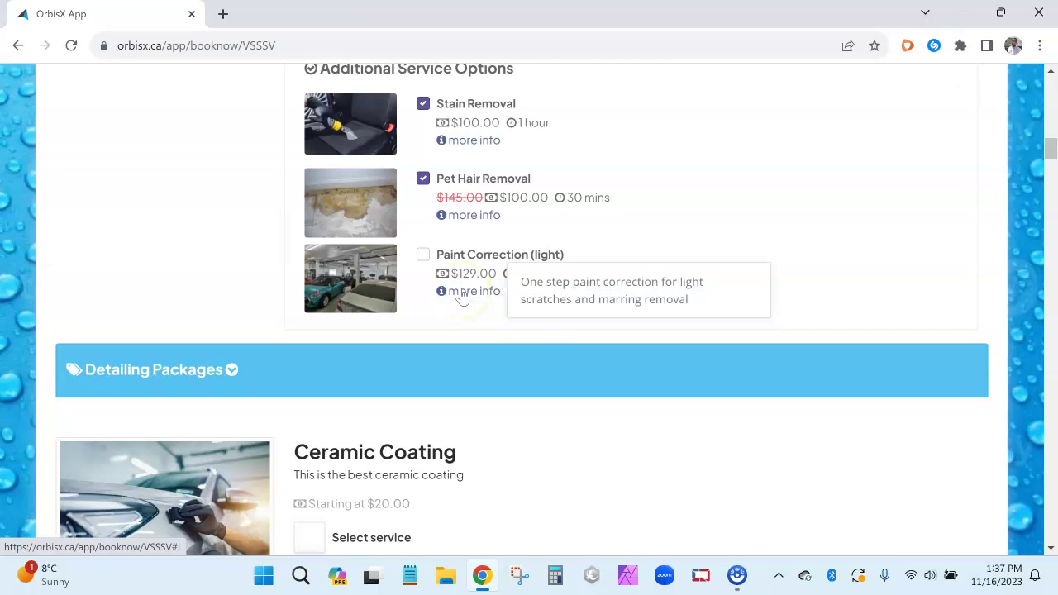
Open the booking form settings and find the Detailing service in the Services list
scroll(533, 314, "up", 15)
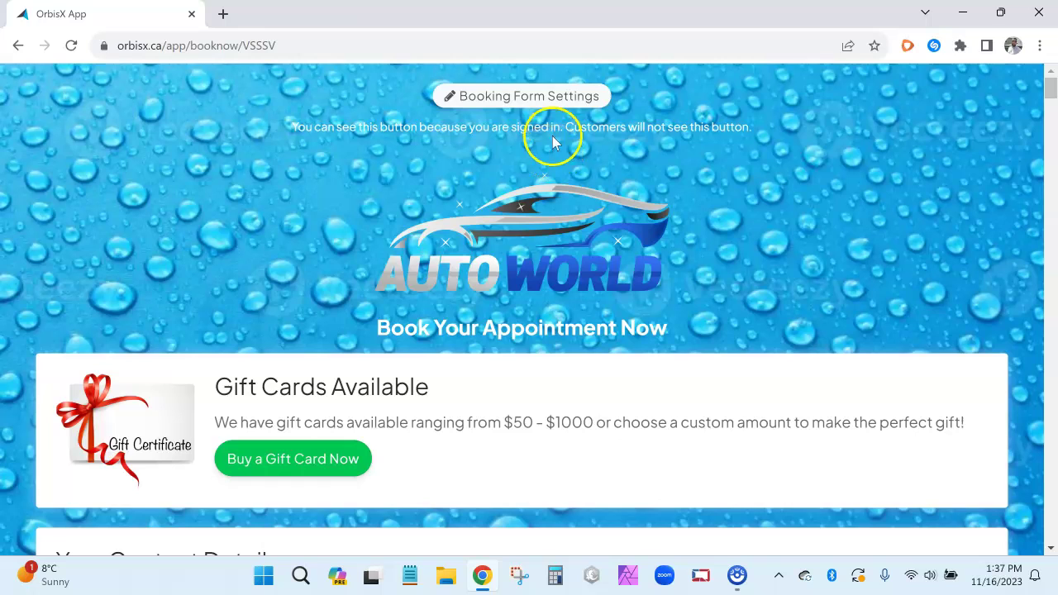
left_click(524, 97)
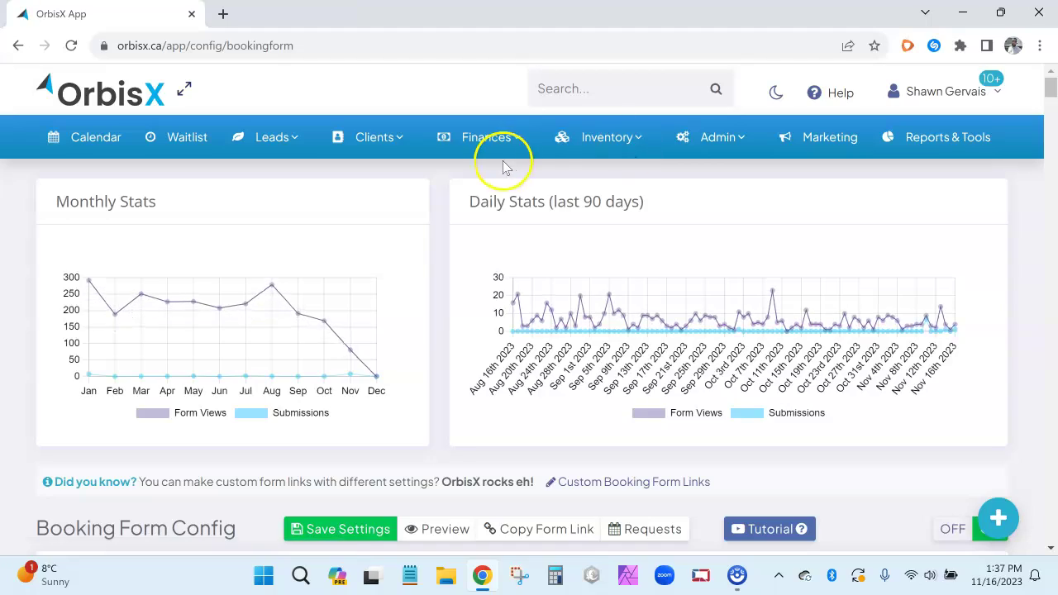
scroll(449, 192, "down", 20)
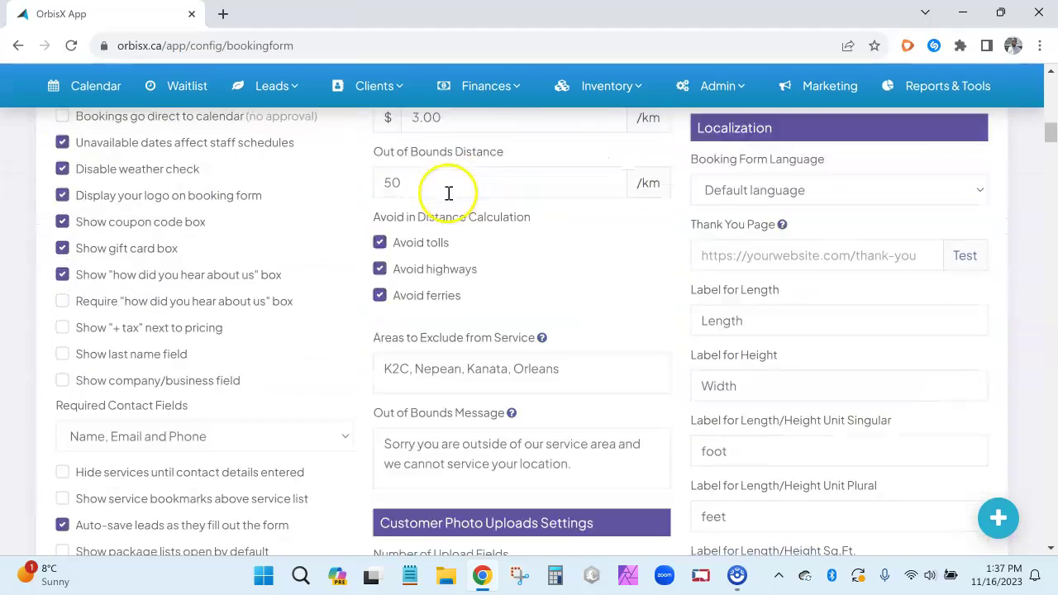
scroll(449, 192, "down", 7)
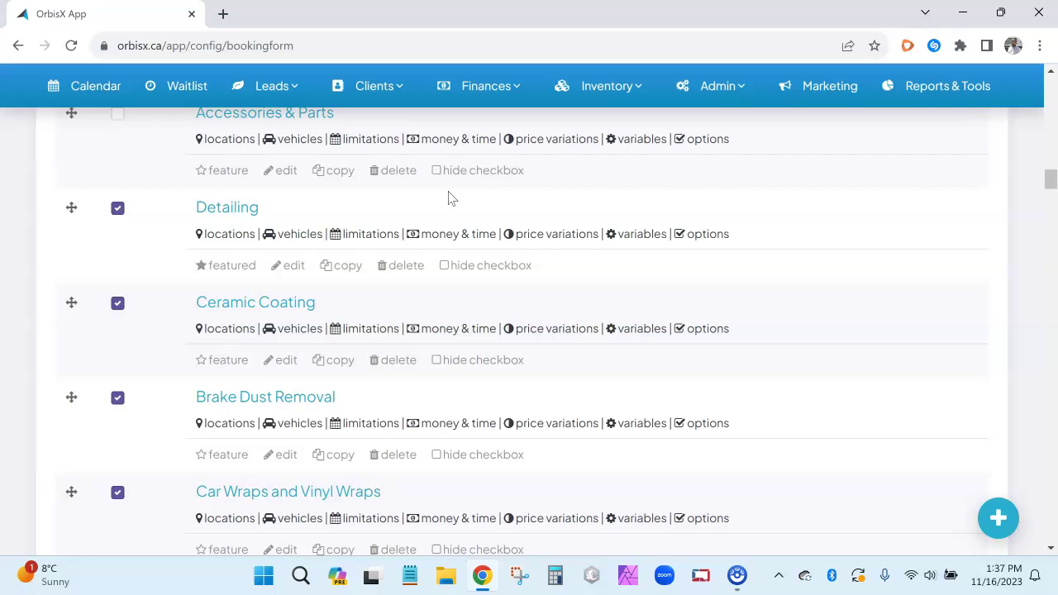
scroll(289, 212, "up", 2)
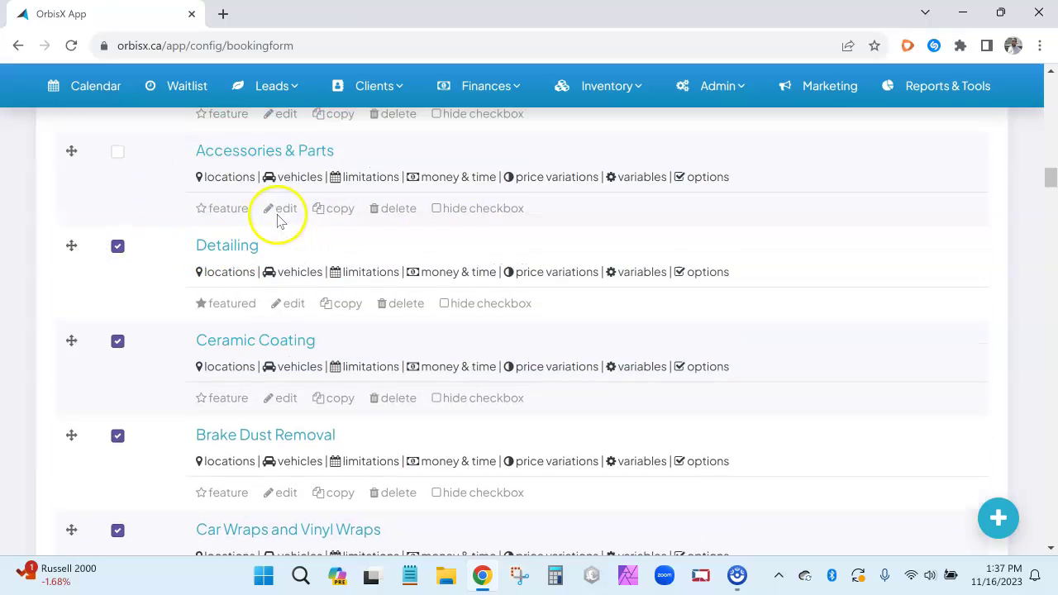
scroll(213, 214, "up", 1)
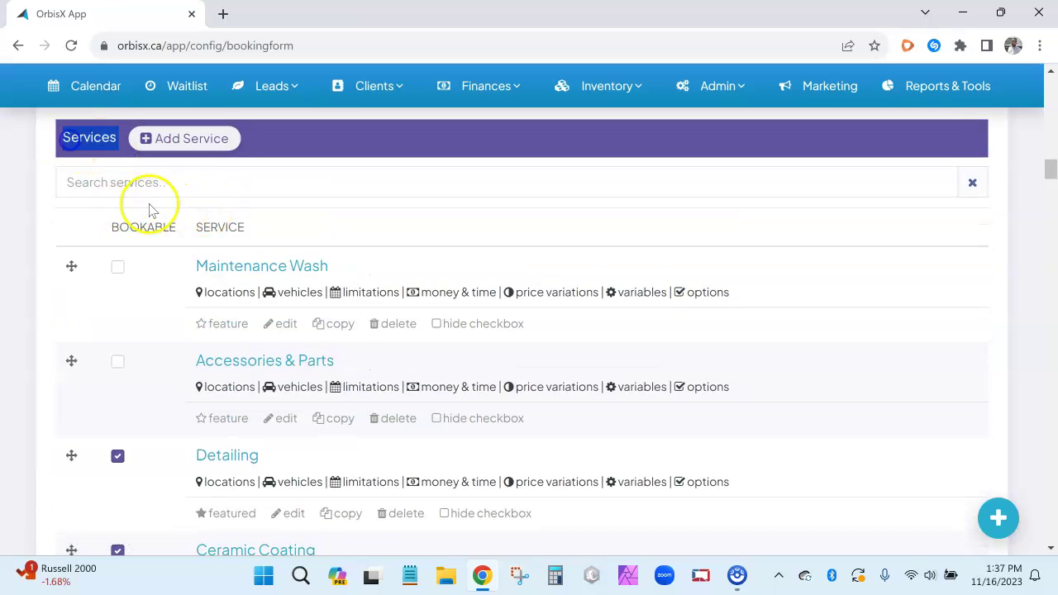
scroll(148, 210, "down", 3)
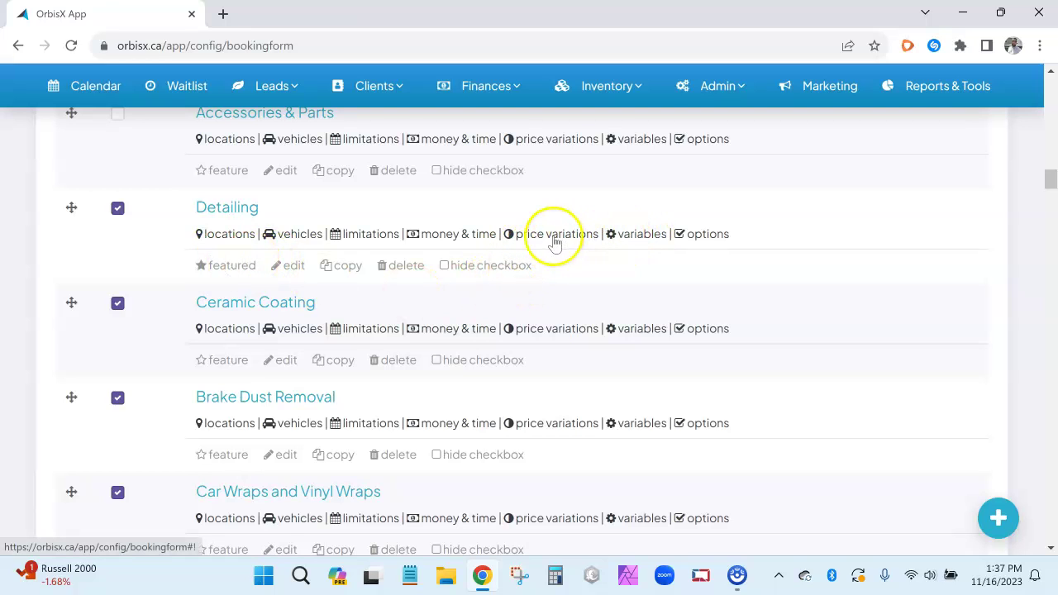
View the Detailing service's price variations by vehicle type and close them unchanged
left_click(560, 237)
scroll(499, 276, "down", 1)
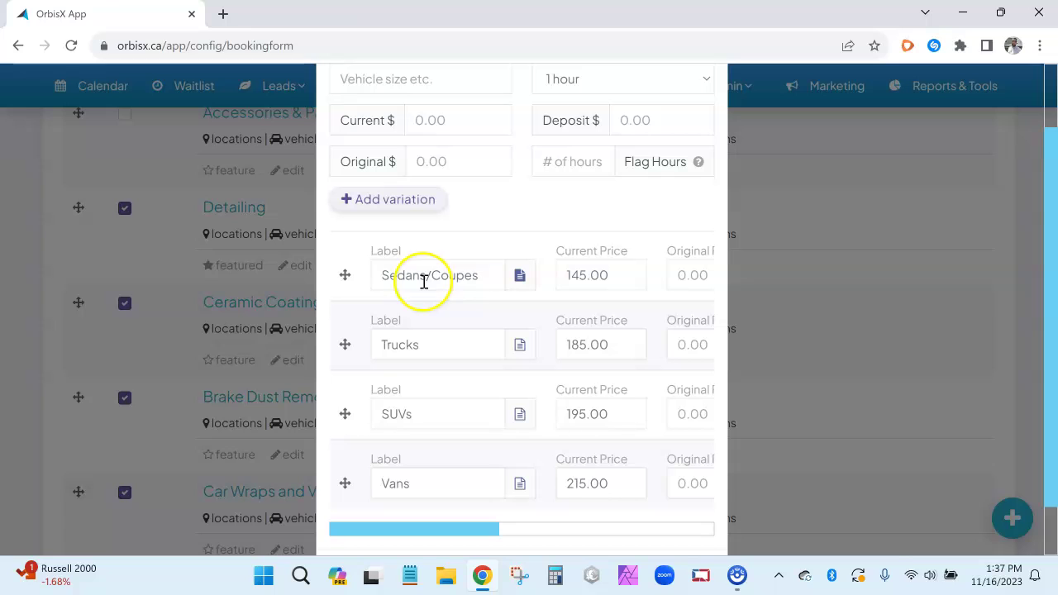
left_click_drag(405, 275, 429, 273)
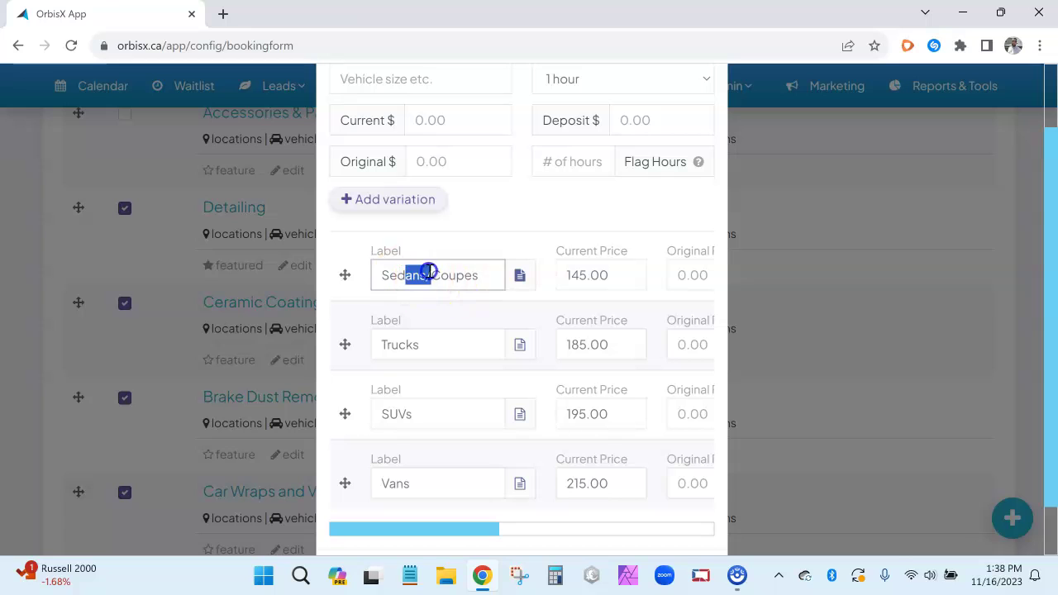
left_click(800, 281)
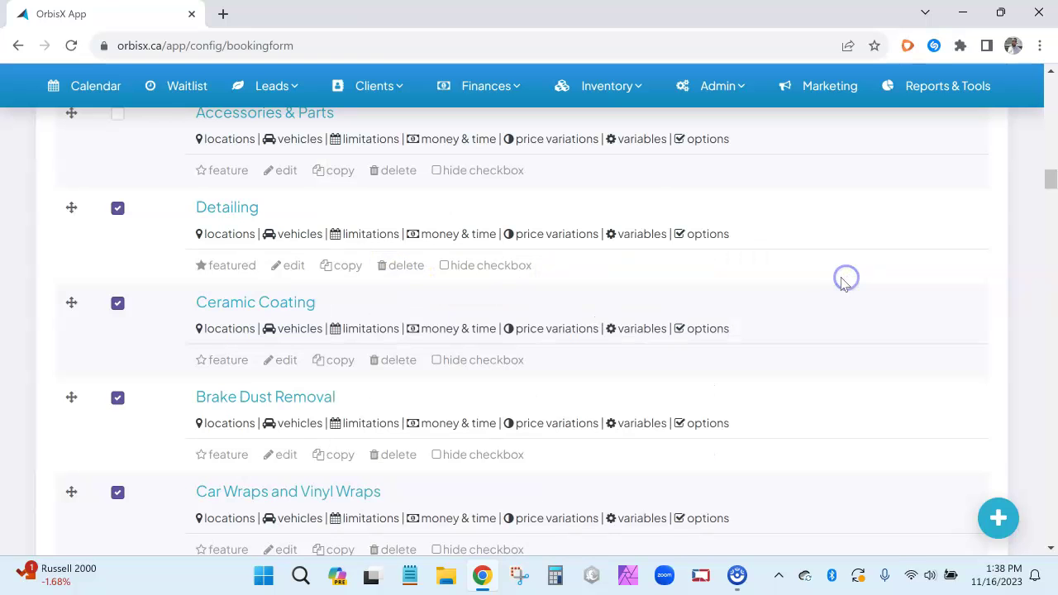
Open the Detailing service's additional options and review each option's label, prices, time and flag hours
left_click(709, 235)
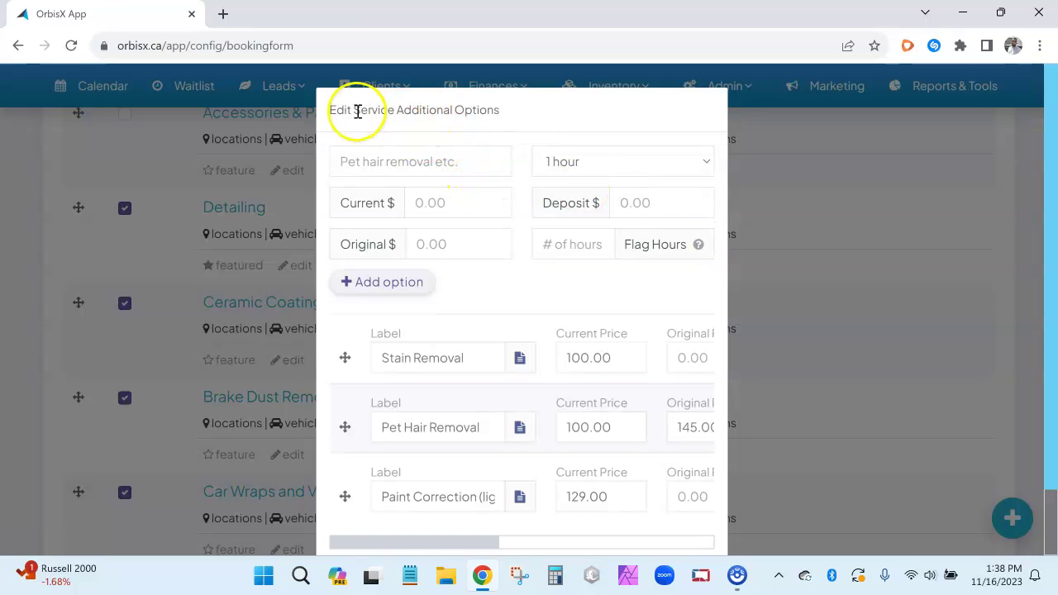
left_click_drag(357, 112, 500, 114)
left_click(505, 118)
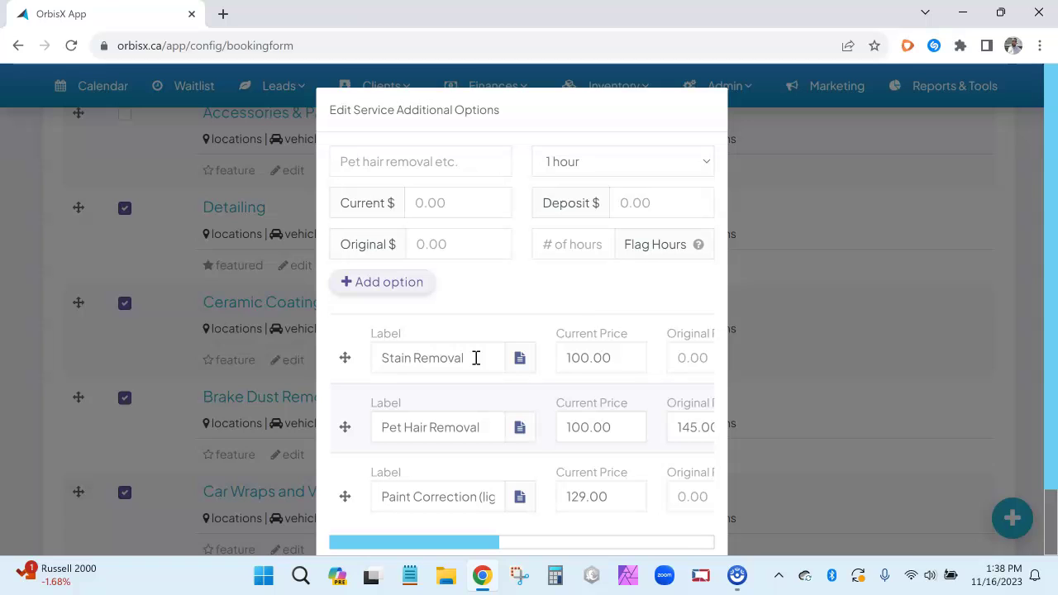
scroll(471, 446, "down", 1)
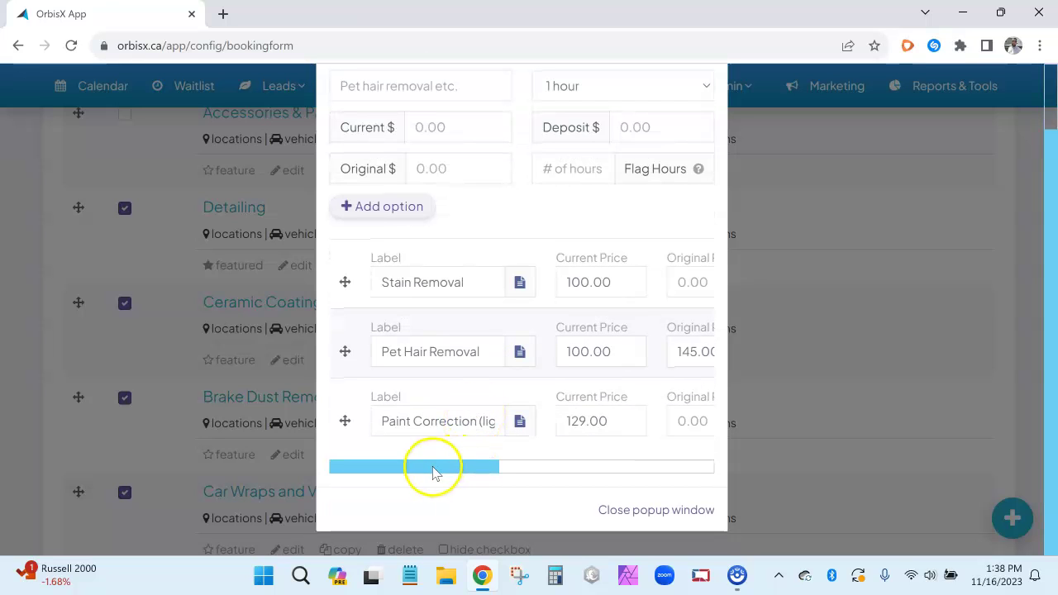
left_click_drag(434, 471, 657, 467)
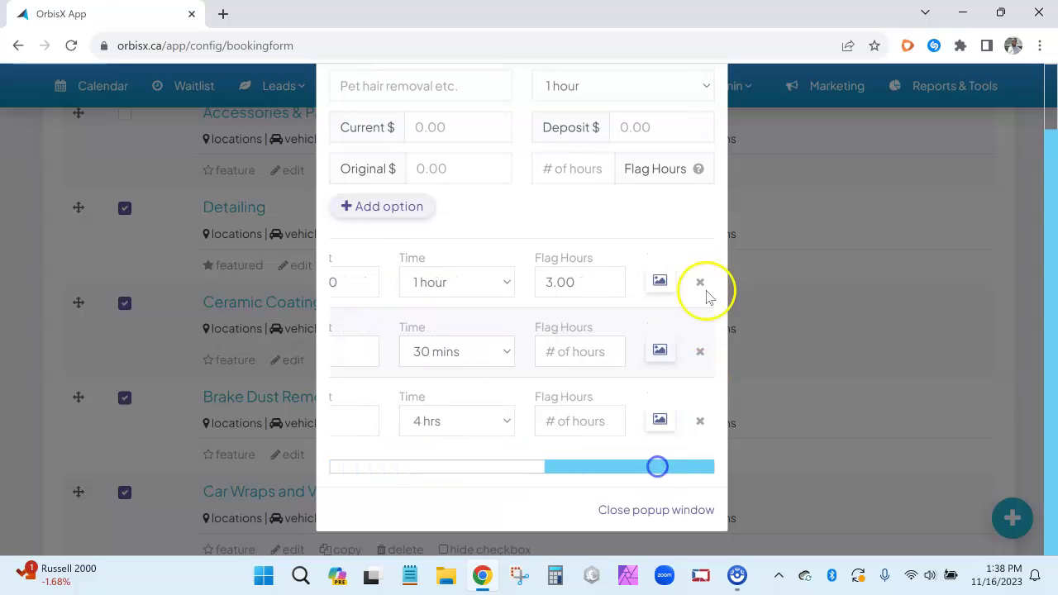
View the image assigned to the Stain Removal option, dismiss it and return to the option labels
left_click(660, 282)
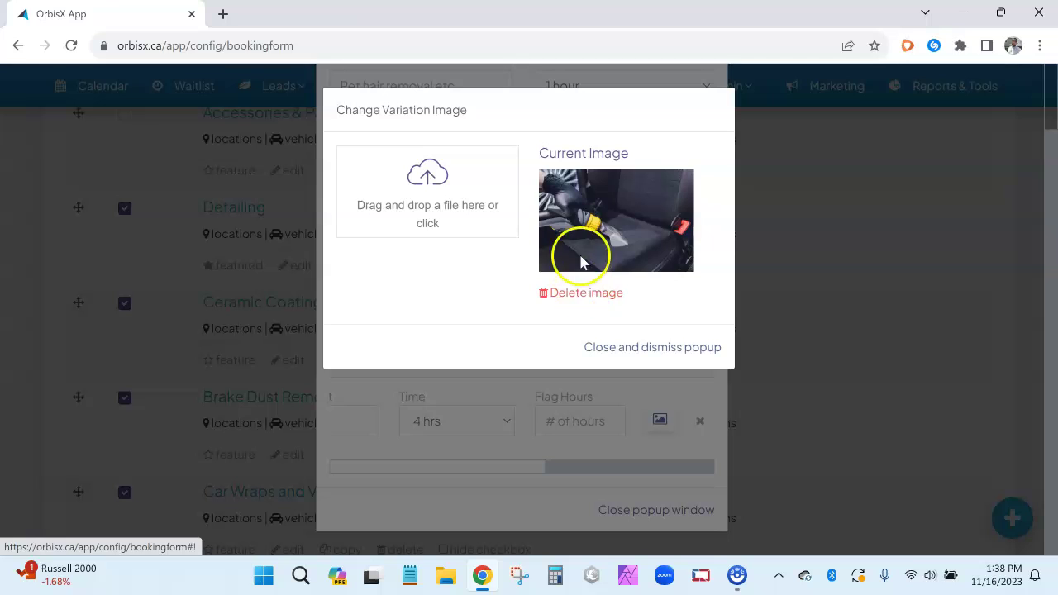
left_click(646, 347)
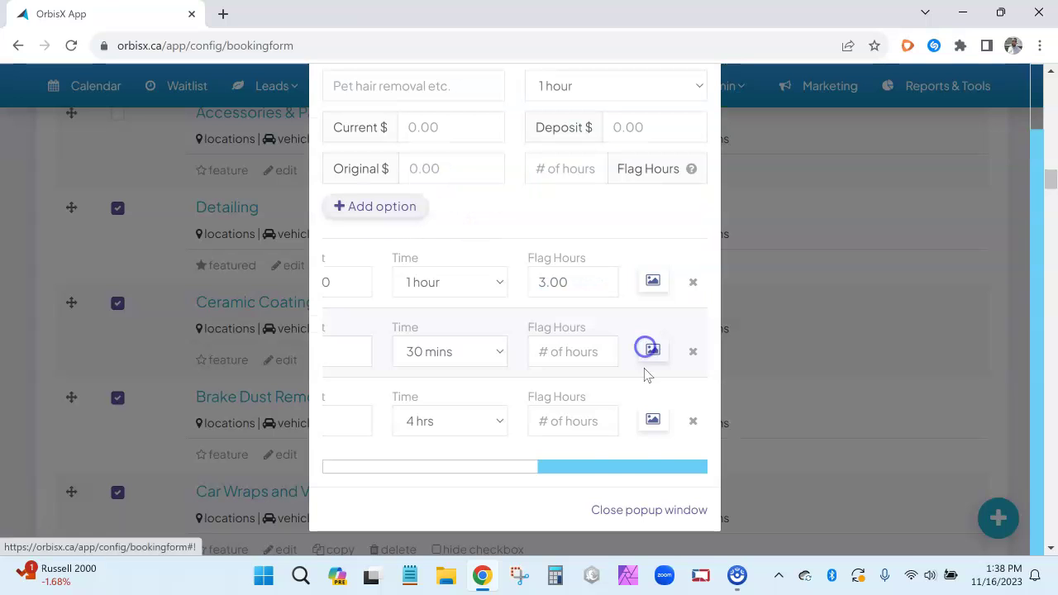
left_click_drag(609, 468, 344, 450)
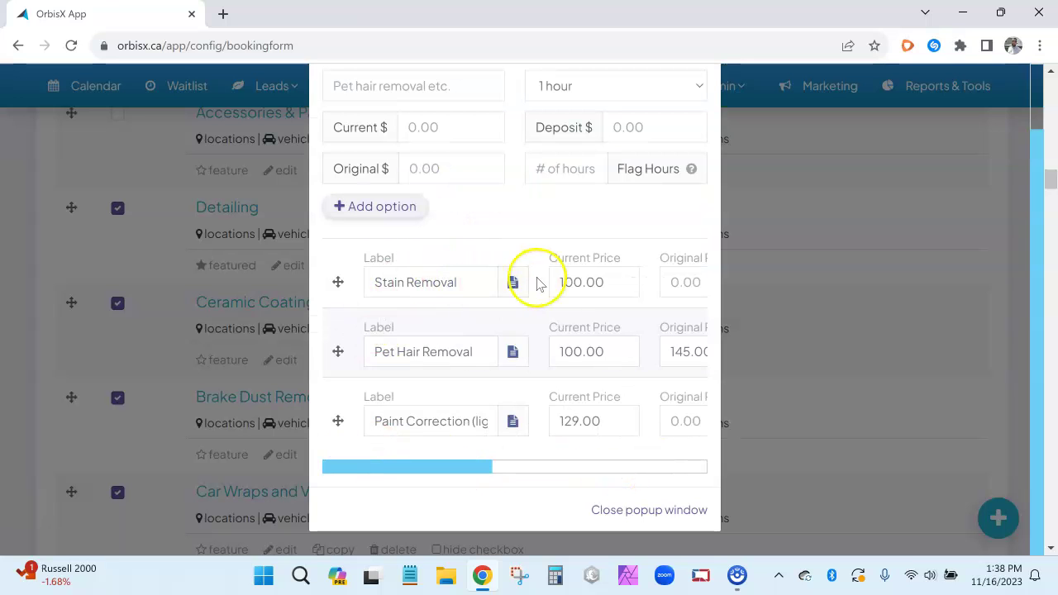
View the Stain Removal option's description, cancel without saving and close the Detailing additional options
left_click(512, 281)
left_click(449, 177)
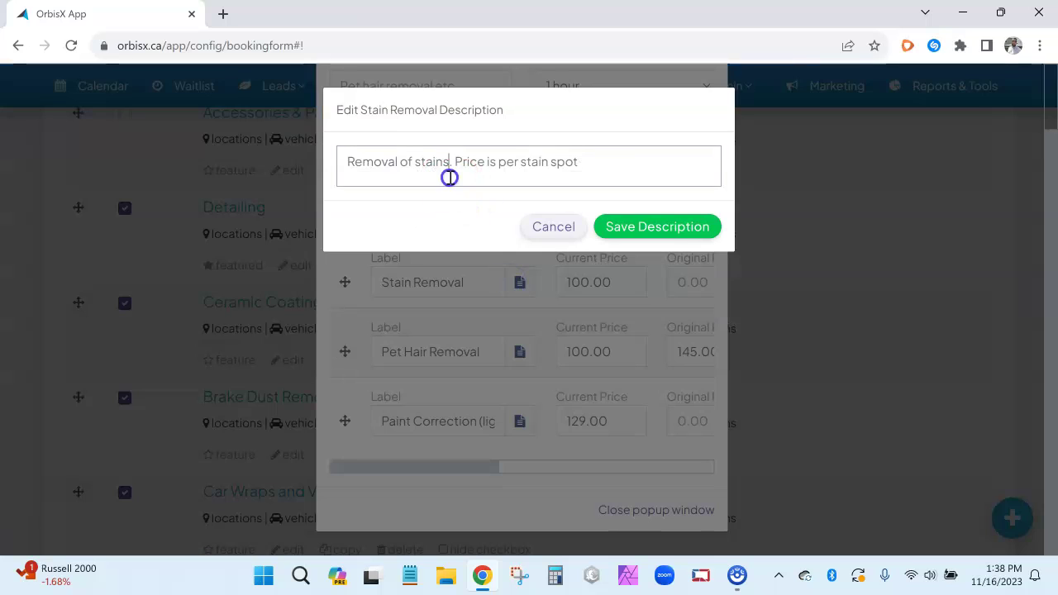
left_click(611, 173)
left_click(553, 228)
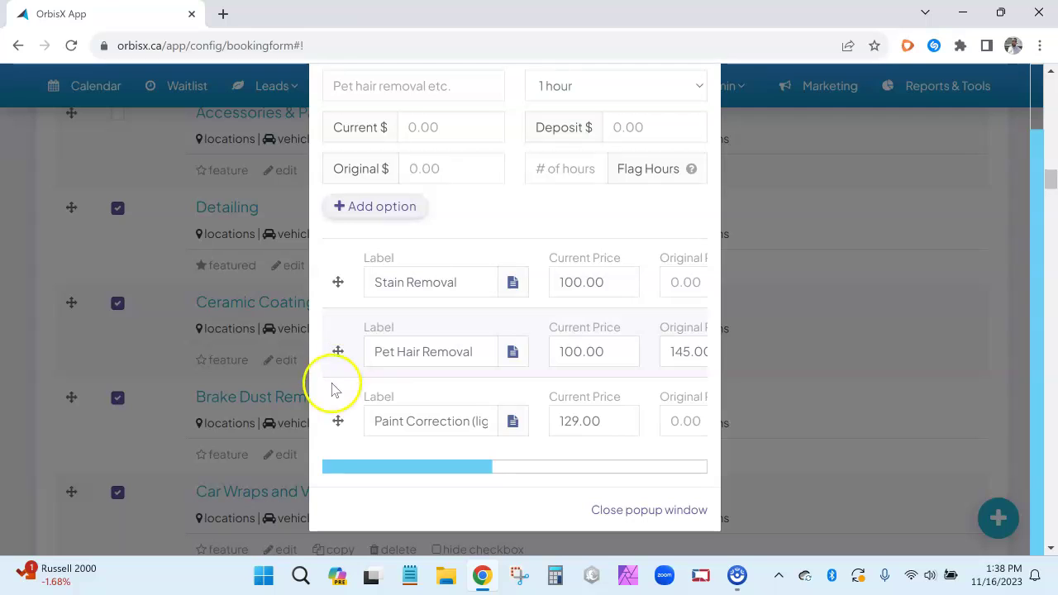
mouse_move(336, 419)
left_mouse_down()
mouse_move(338, 317)
mouse_move(338, 432)
mouse_move(512, 429)
left_mouse_up()
left_click(637, 498)
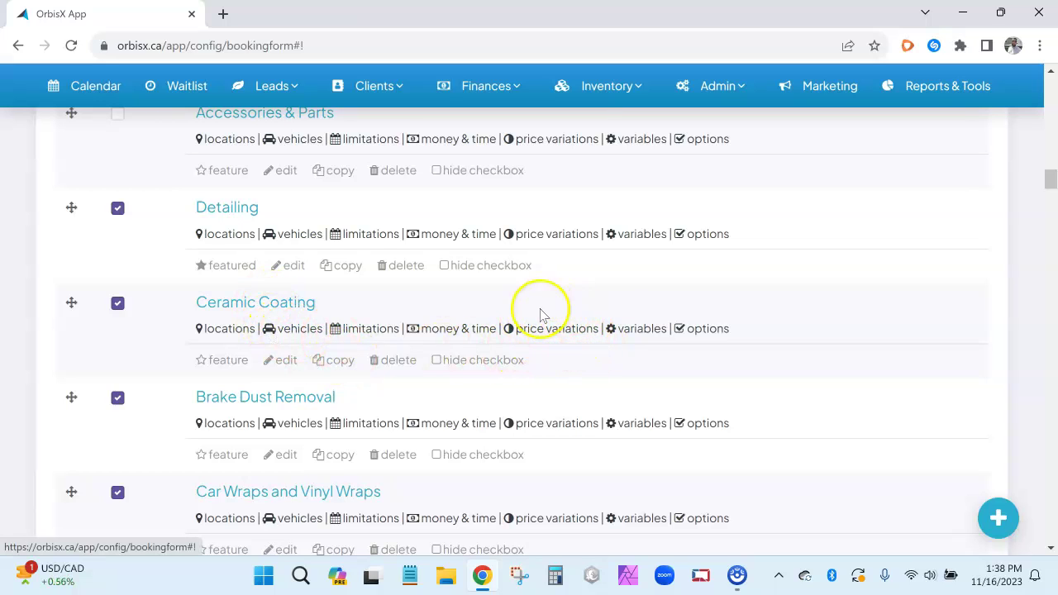
Check the Ceramic Coating service's additional options, compare them with the Detailing service's options and close both
left_click(726, 330)
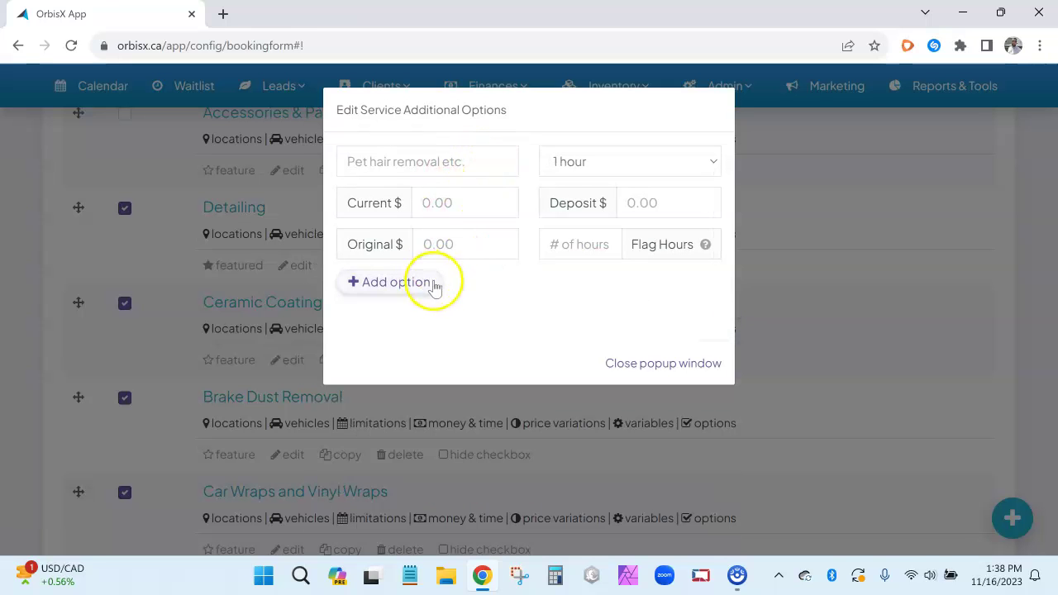
left_click(768, 303)
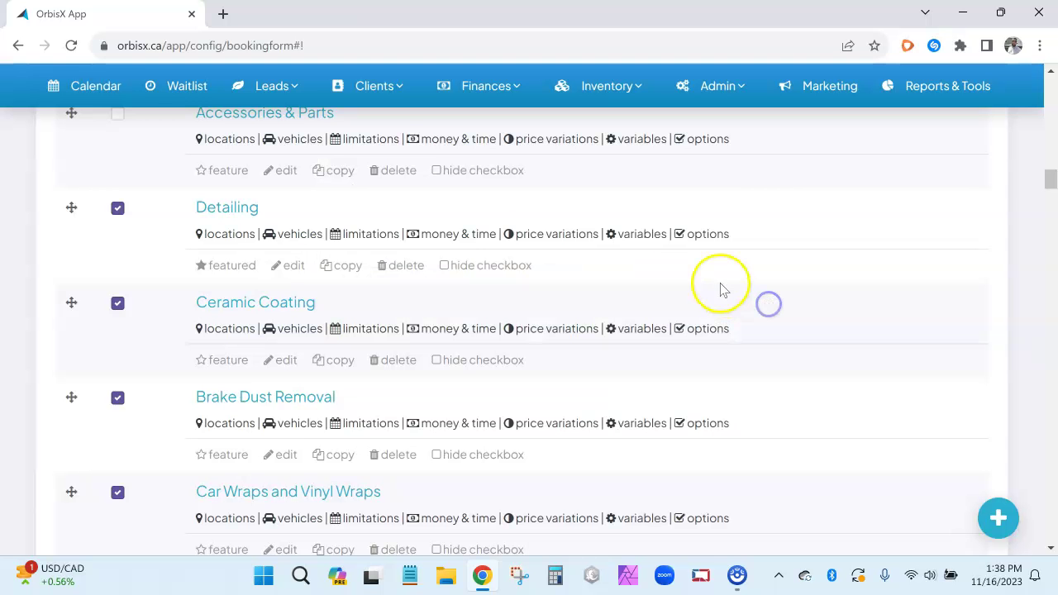
left_click(703, 237)
scroll(486, 337, "down", 1)
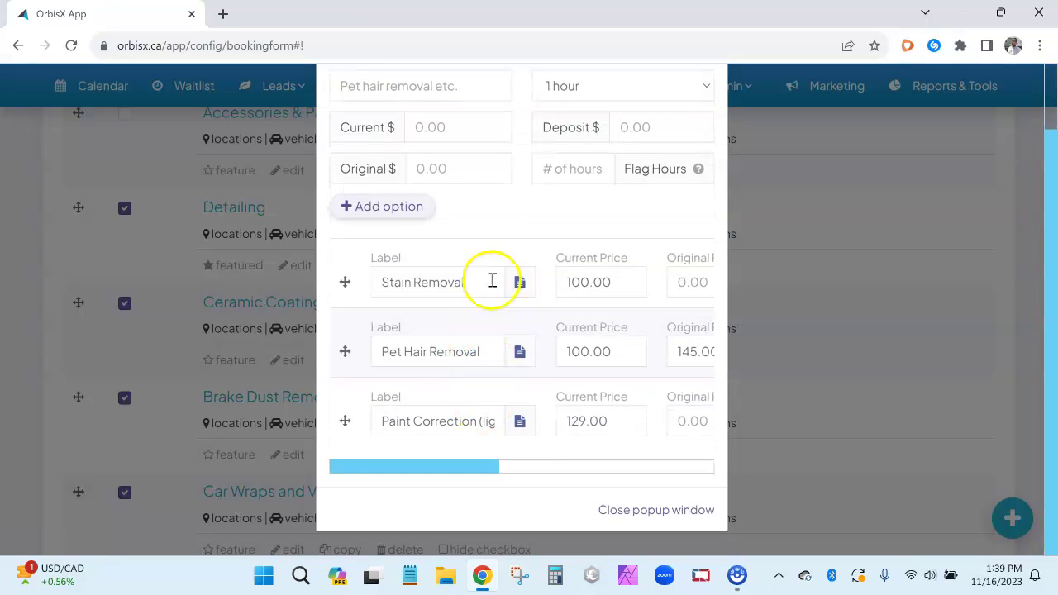
left_click(777, 248)
Look over the services below Detailing and return to the start of the booking form settings page
scroll(547, 260, "down", 2)
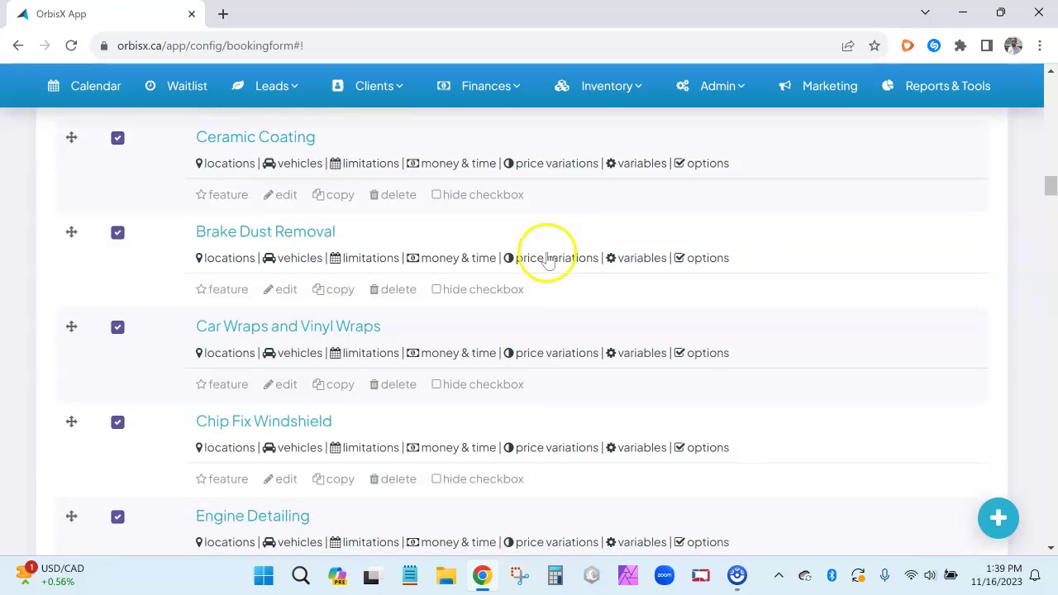
scroll(538, 279, "up", 20)
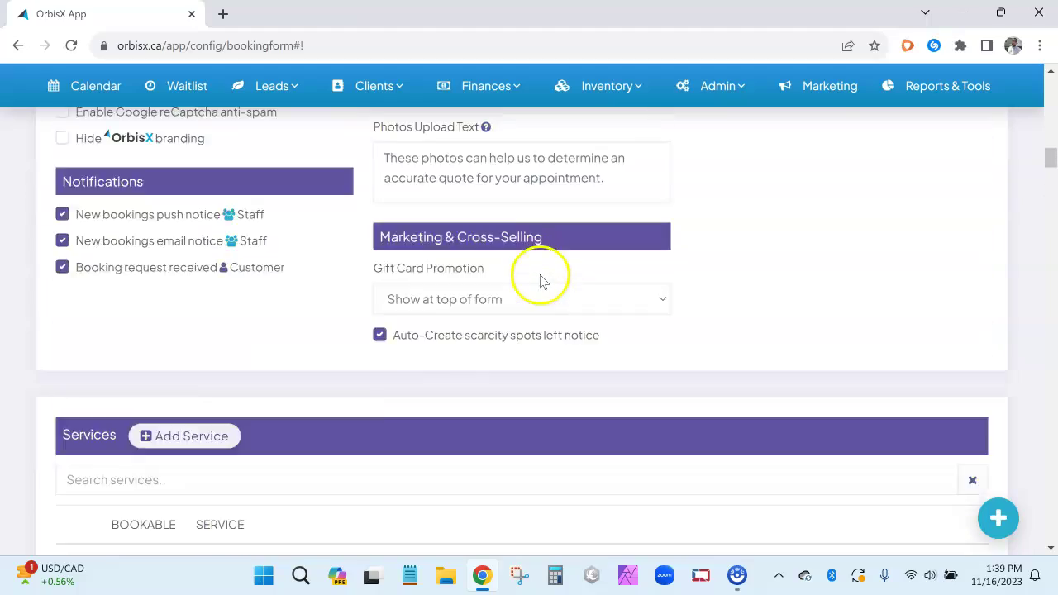
scroll(577, 273, "up", 10)
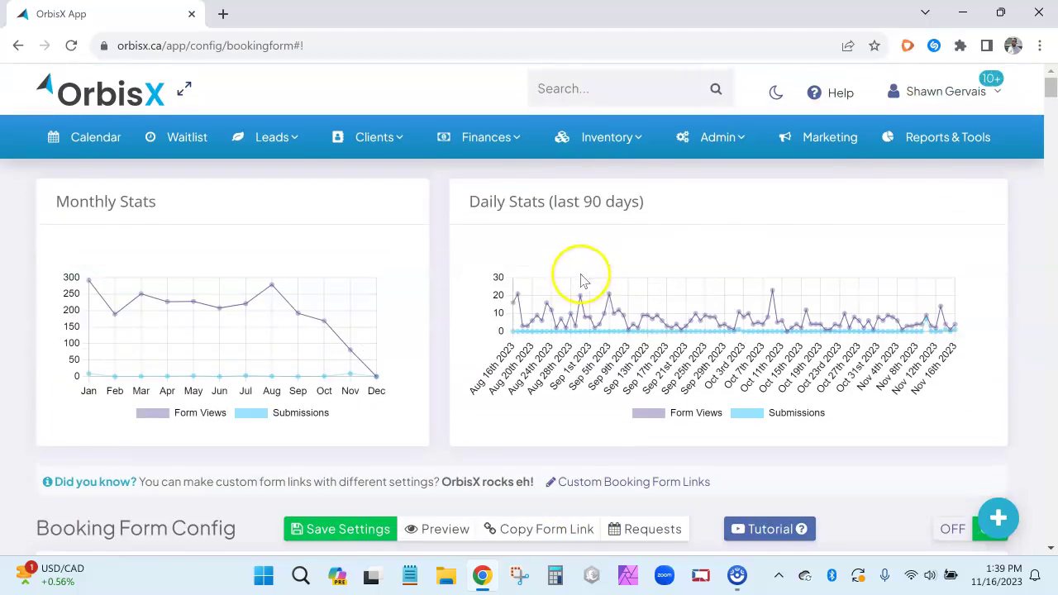
Open the booking requests and review the services and additional options listed on the 2016 Honda Accord request
scroll(566, 289, "down", 3)
left_click(635, 320)
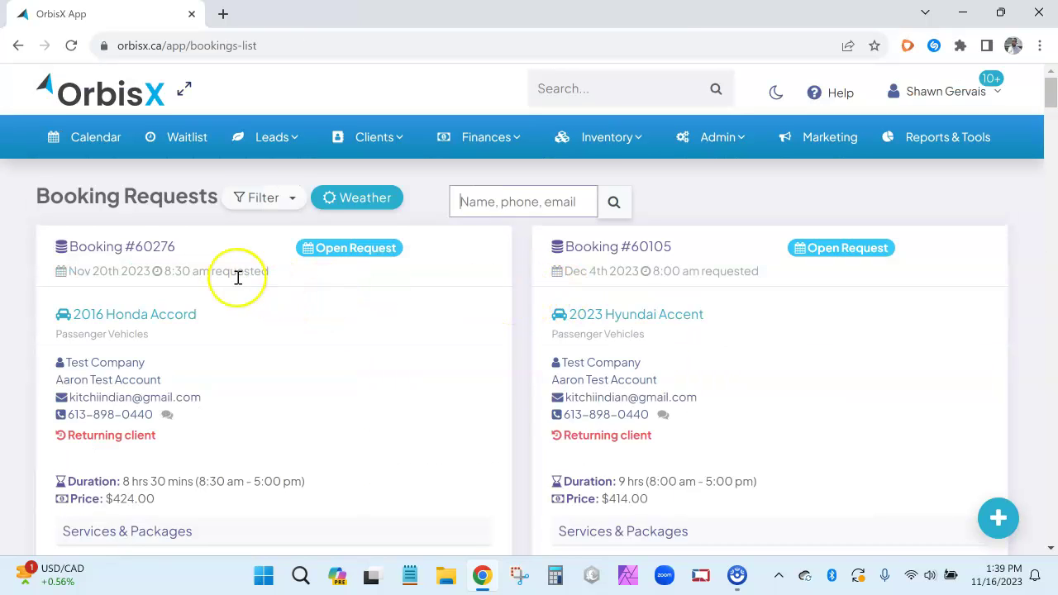
scroll(220, 286, "down", 3)
scroll(162, 181, "down", 1)
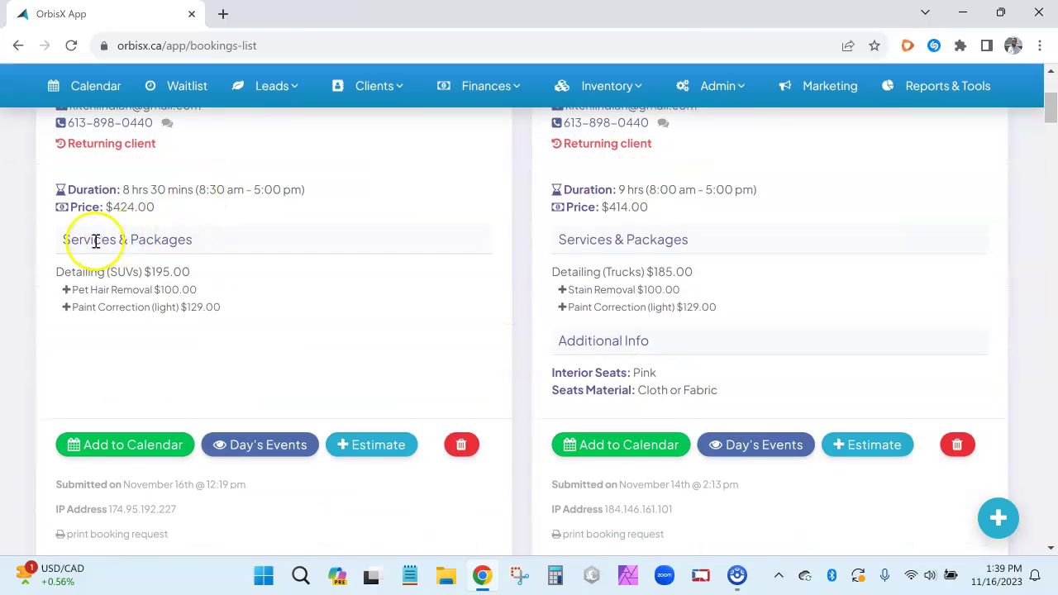
left_click_drag(63, 239, 220, 238)
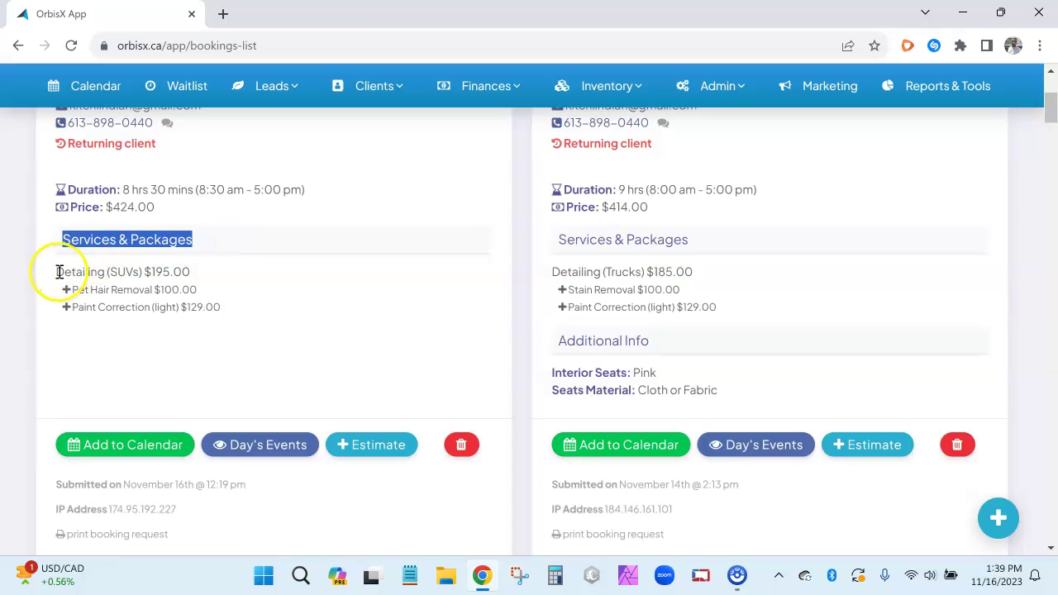
left_click_drag(54, 272, 242, 270)
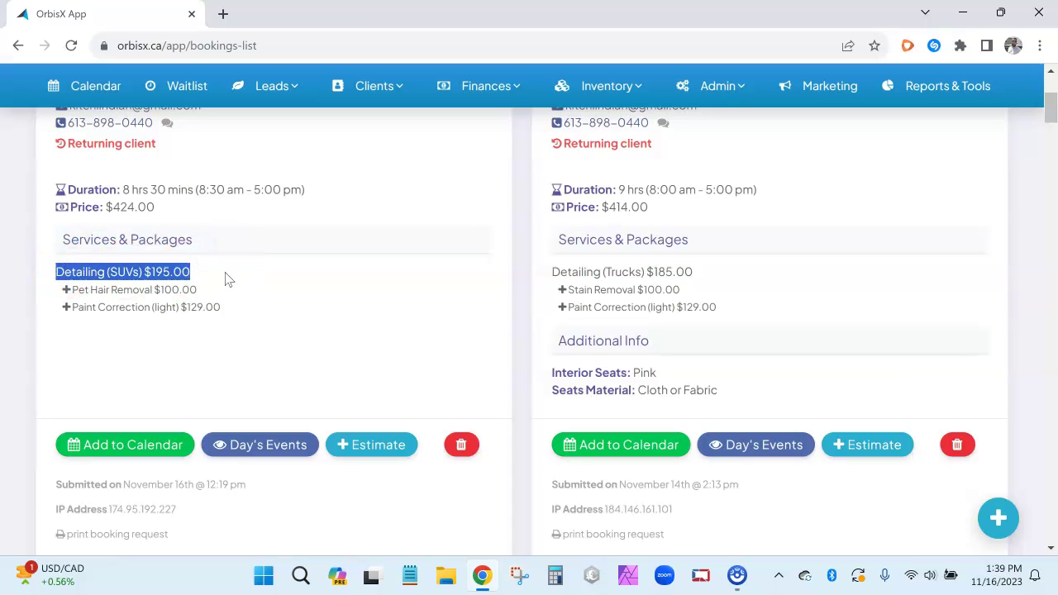
left_click_drag(72, 289, 140, 290)
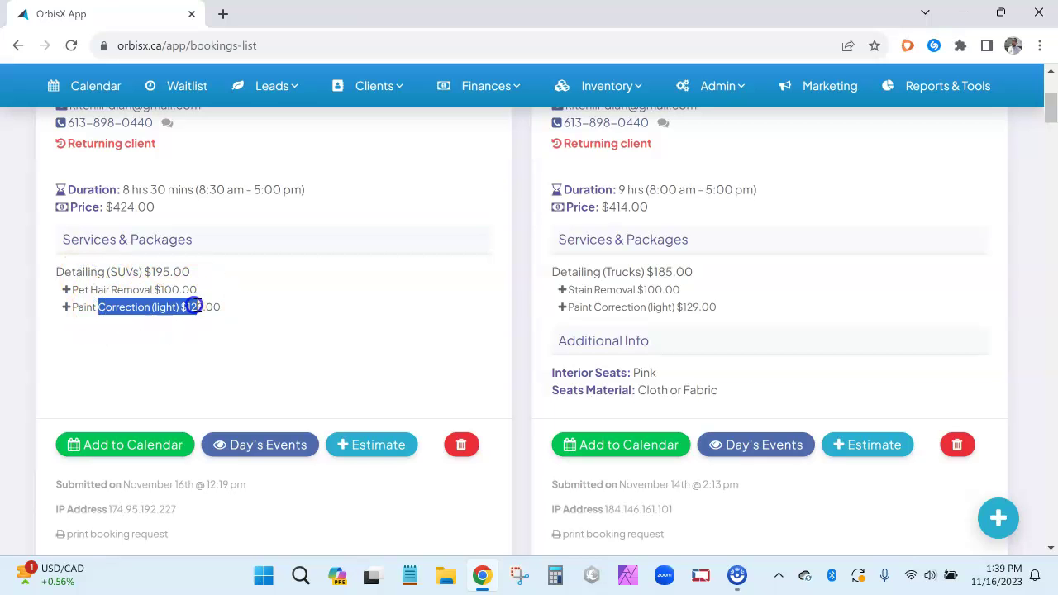
Look through the older booking requests for their services, options and upsells, and return to the newest requests
scroll(260, 312, "down", 6)
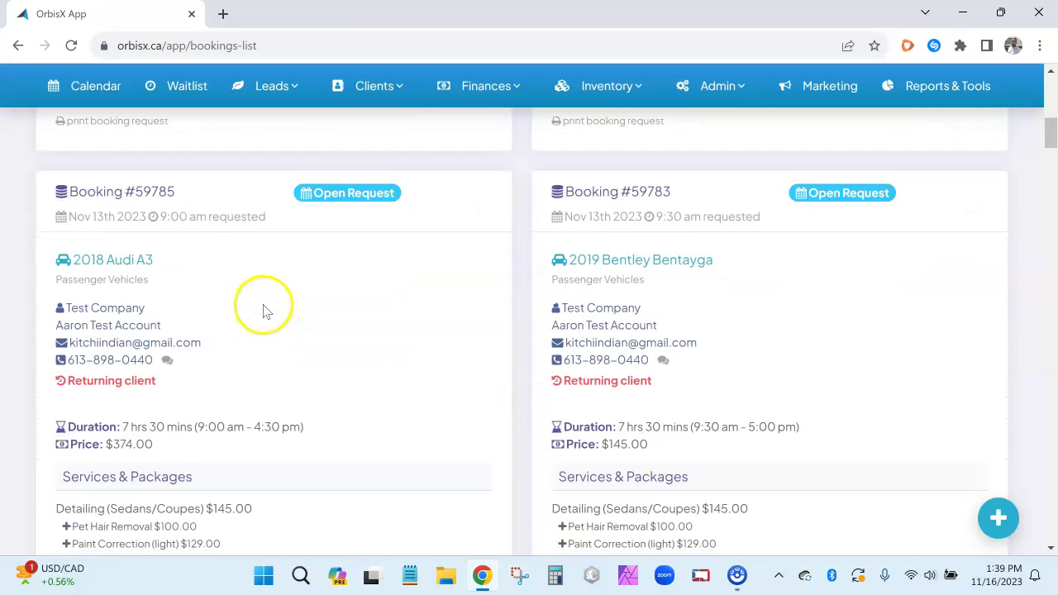
scroll(263, 310, "down", 6)
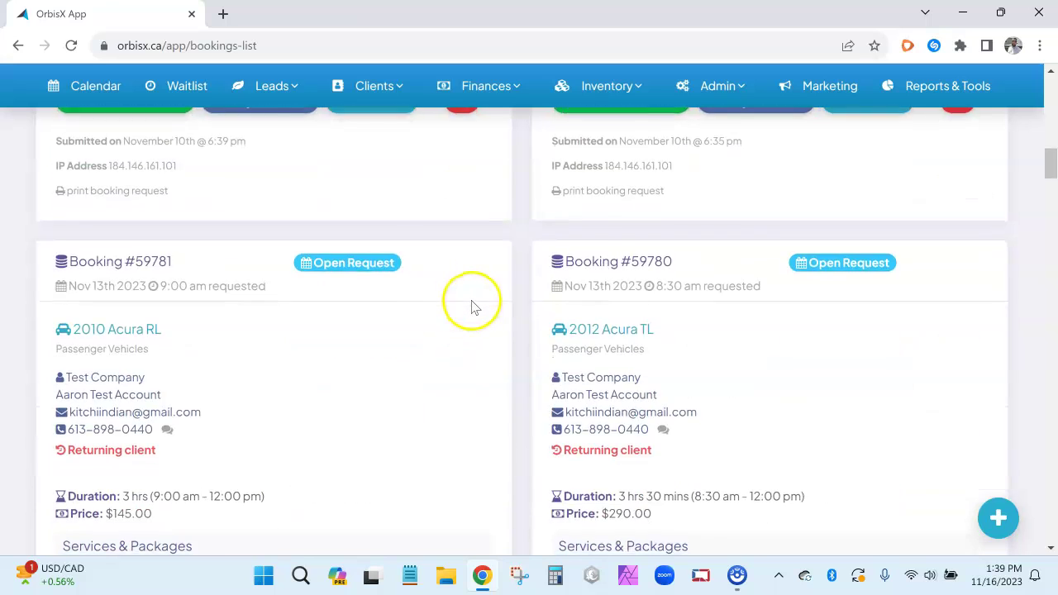
scroll(472, 307, "down", 1)
scroll(488, 308, "down", 5)
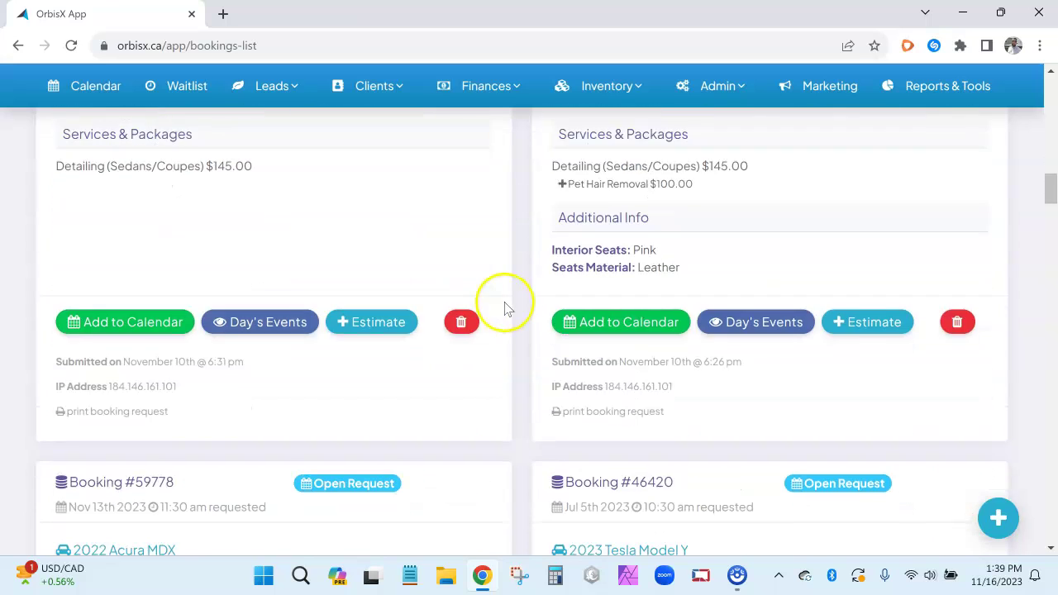
scroll(508, 308, "down", 4)
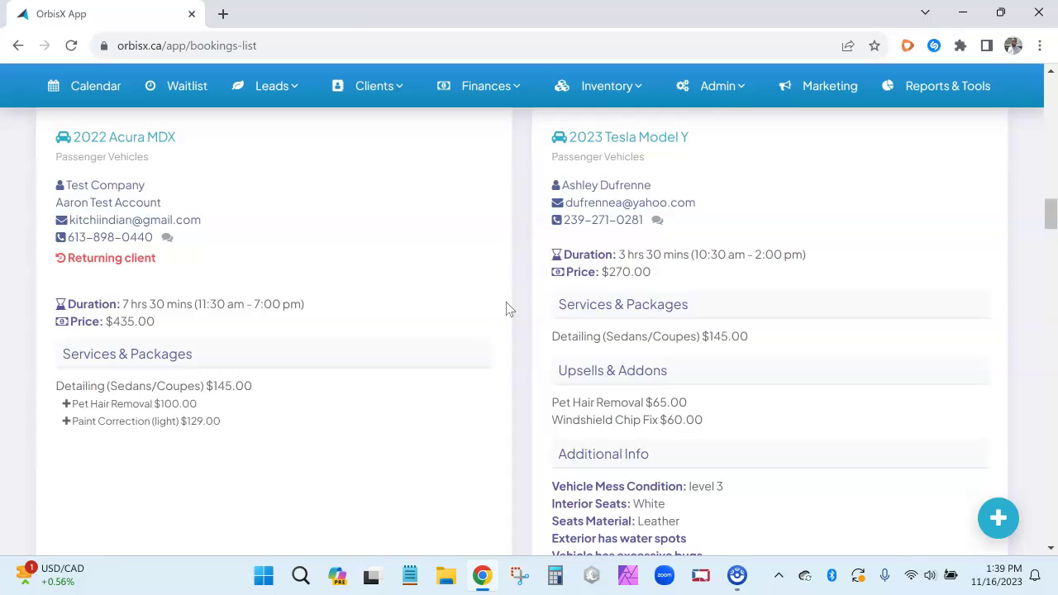
scroll(507, 308, "down", 8)
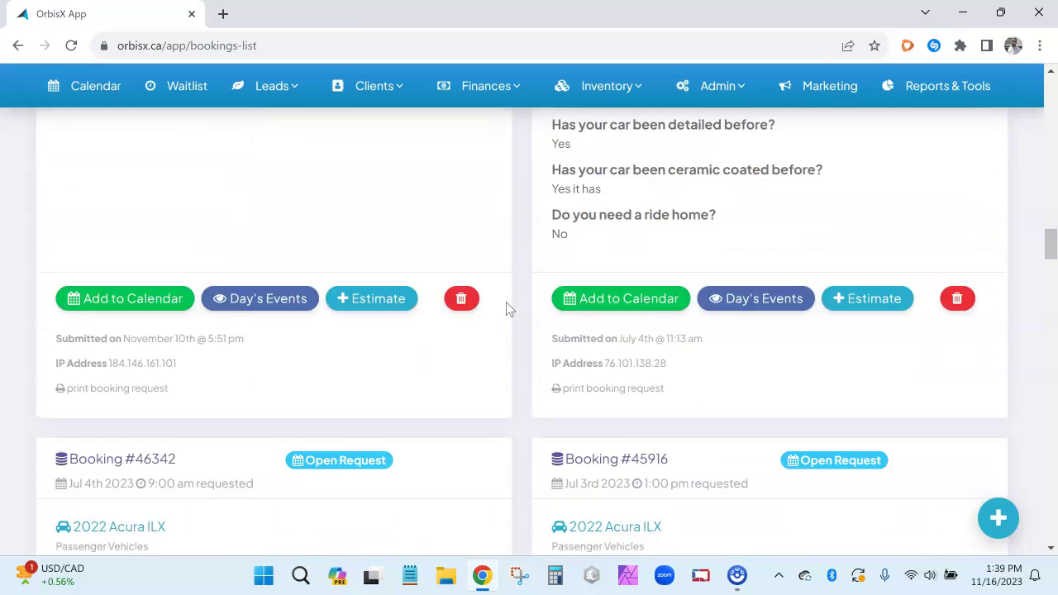
scroll(507, 308, "up", 7)
scroll(508, 308, "up", 15)
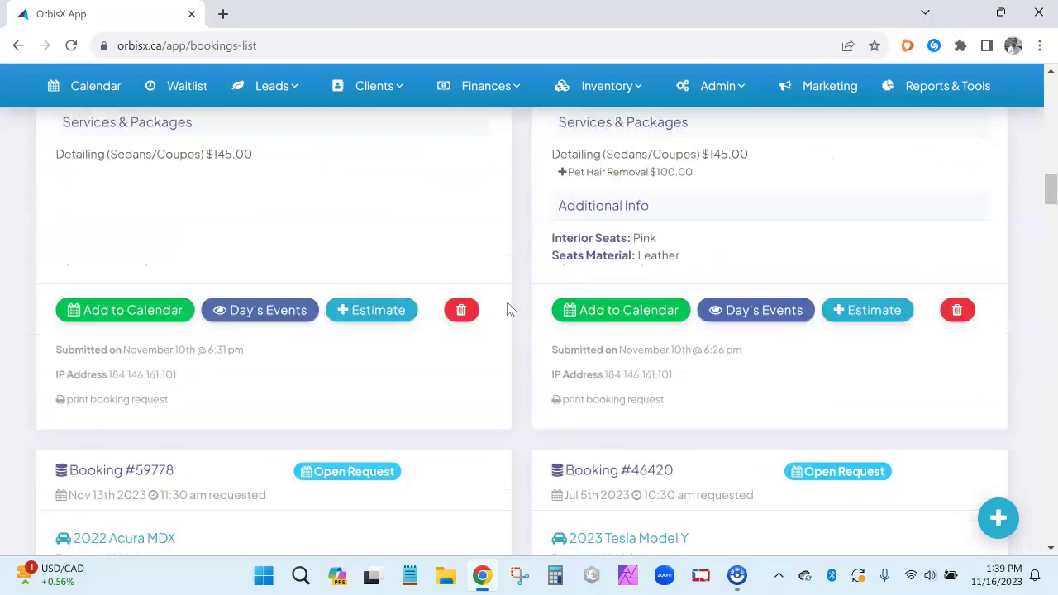
Compare the Detailing (SUVs) service with the Pet Hair Removal and Paint Correction options beneath it on the Honda Accord request
scroll(510, 309, "down", 3)
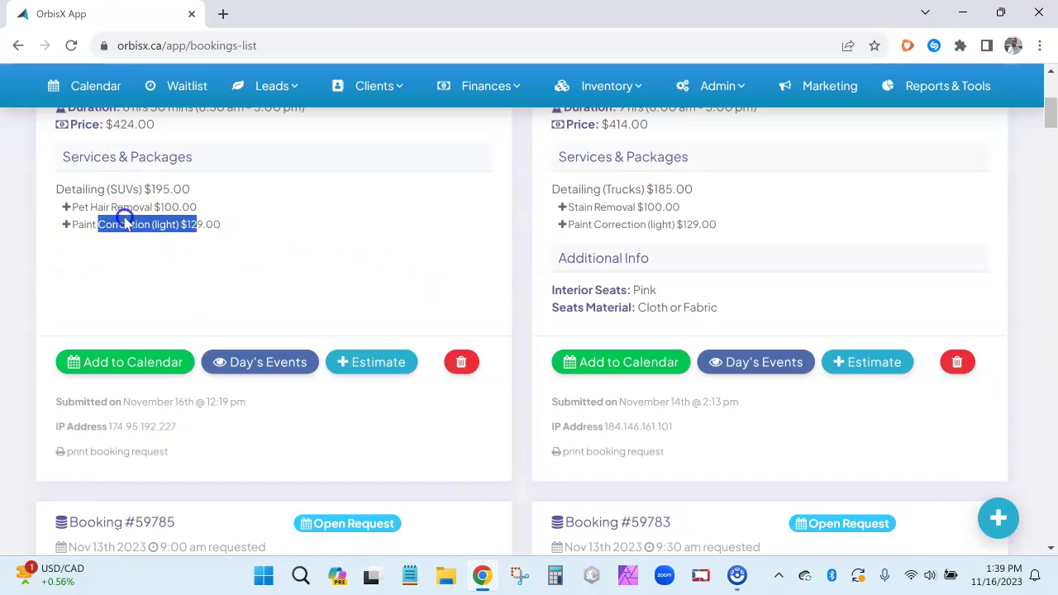
left_click(92, 198)
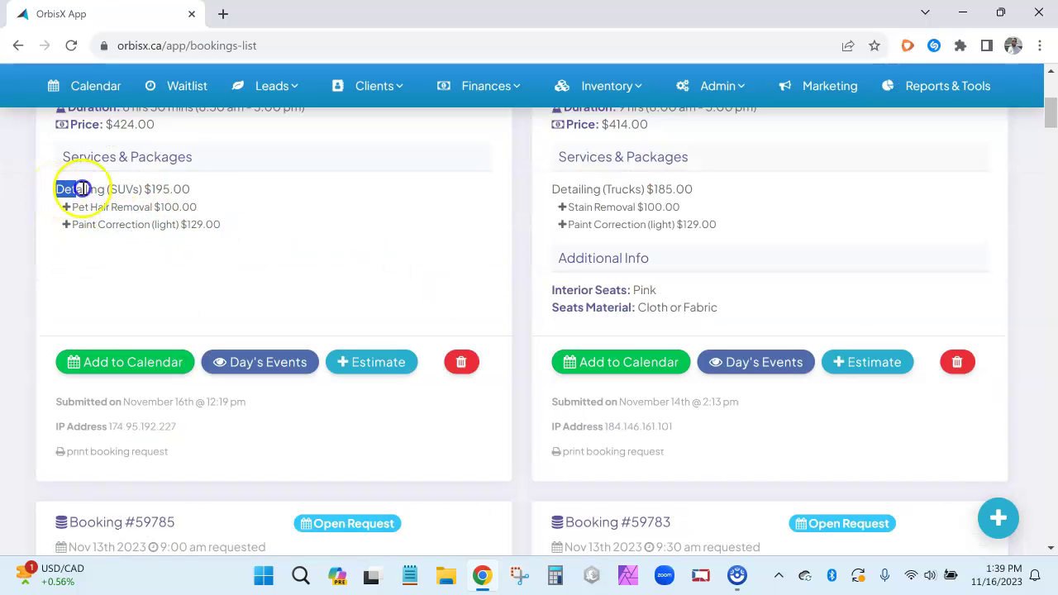
left_click_drag(83, 189, 210, 179)
mouse_move(70, 206)
left_mouse_down()
mouse_move(229, 206)
mouse_move(182, 224)
left_mouse_up()
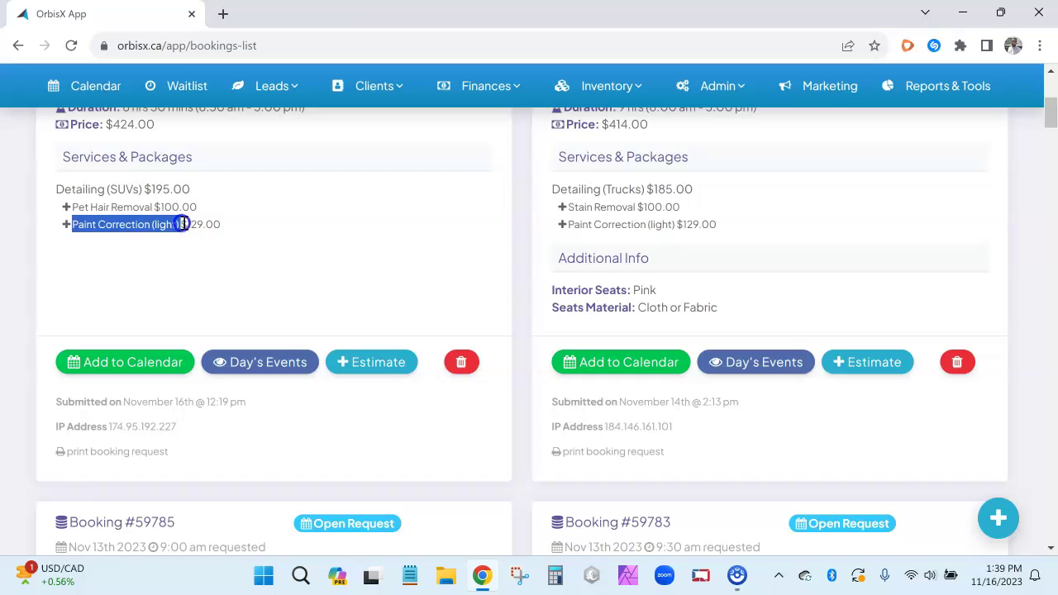
left_click(126, 239)
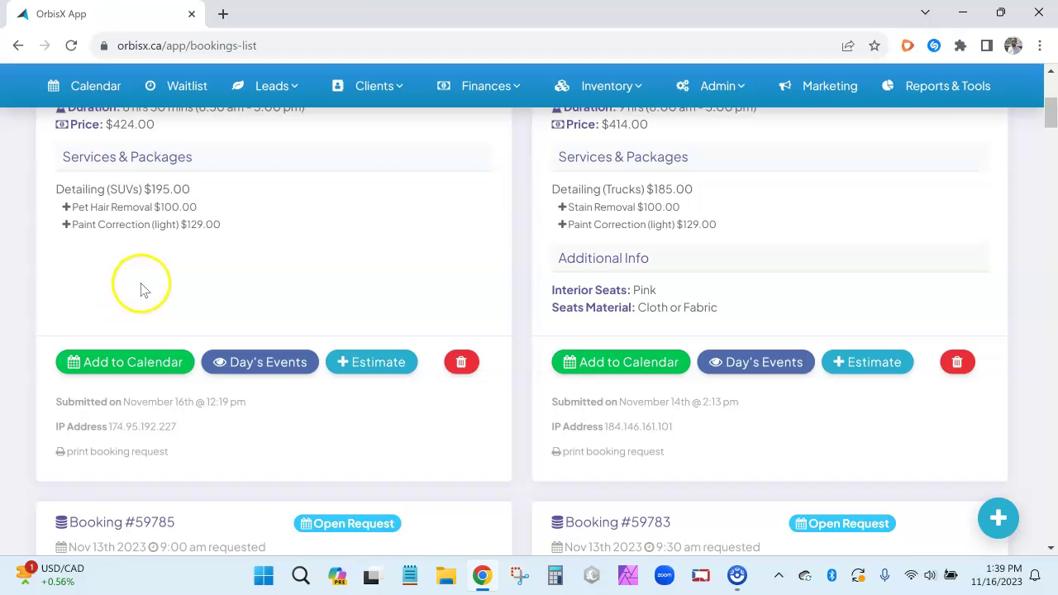
scroll(163, 284, "up", 1)
Open the calendar and examine the additional options in the details of the 2014 Acura ILX event
left_click(91, 85)
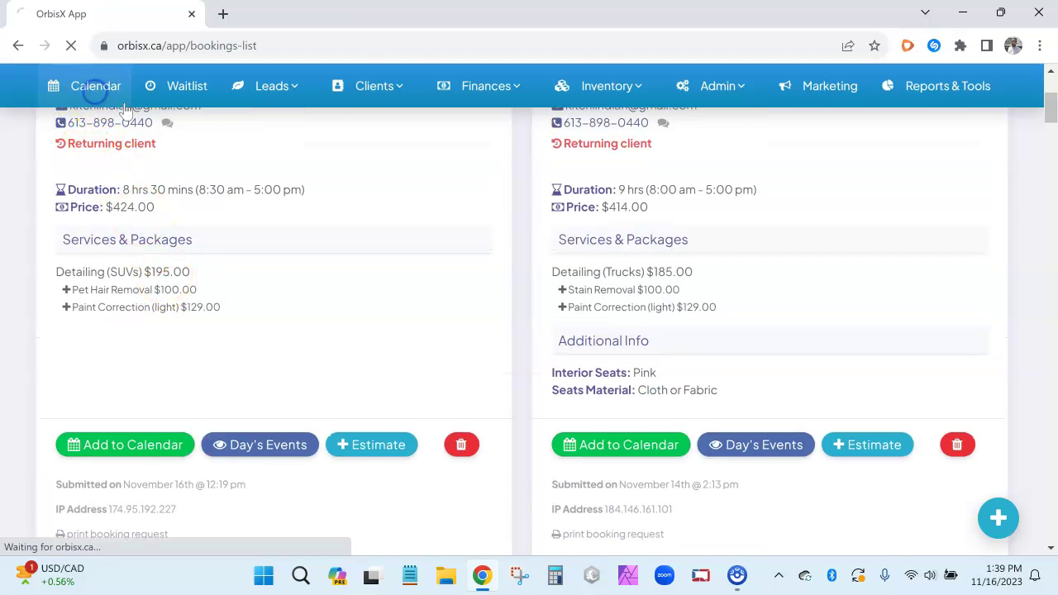
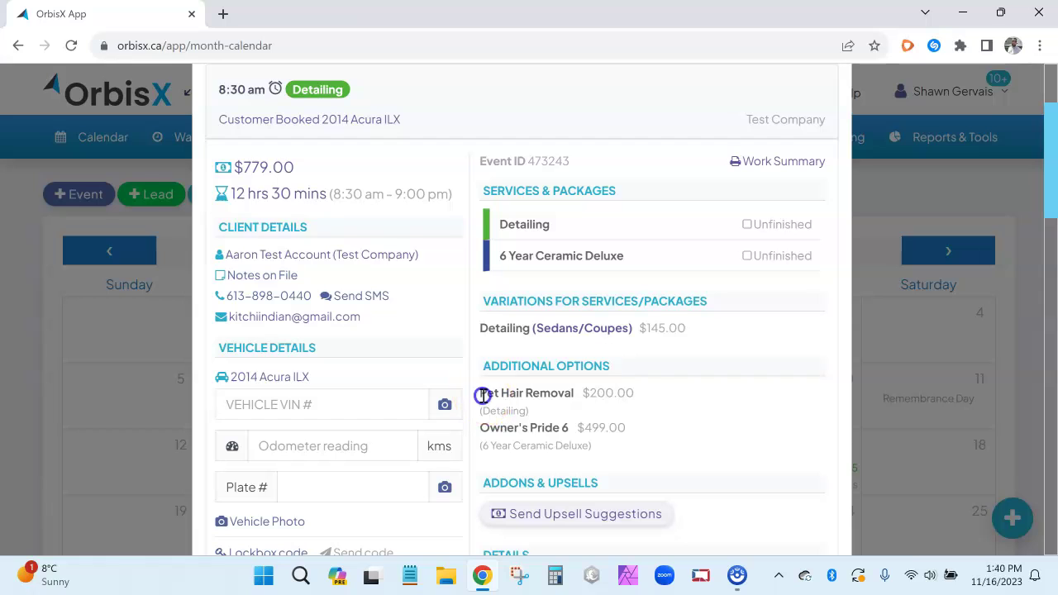
left_click(500, 421)
left_click_drag(479, 427, 628, 427)
left_click(503, 444)
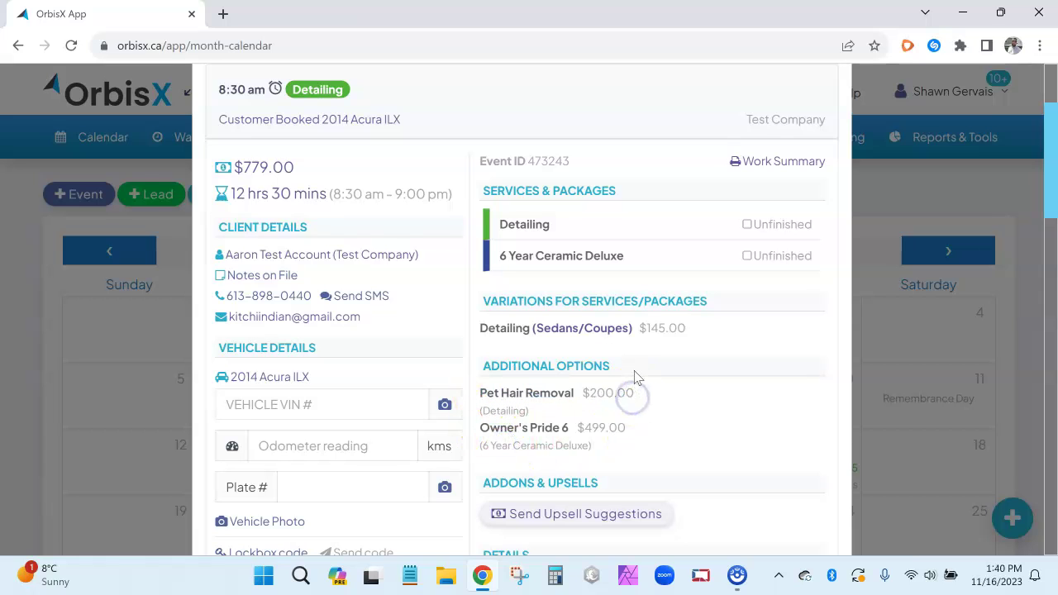
Open the 2014 Acura ILX event for editing and check its assigned service and package selections
scroll(661, 347, "down", 6)
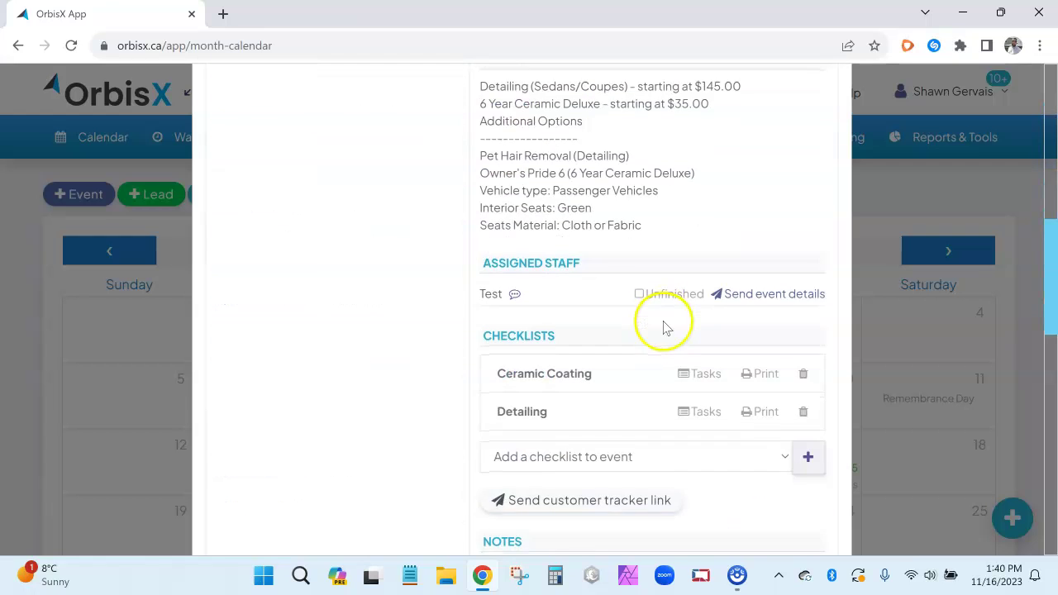
scroll(663, 327, "down", 5)
left_click(674, 291)
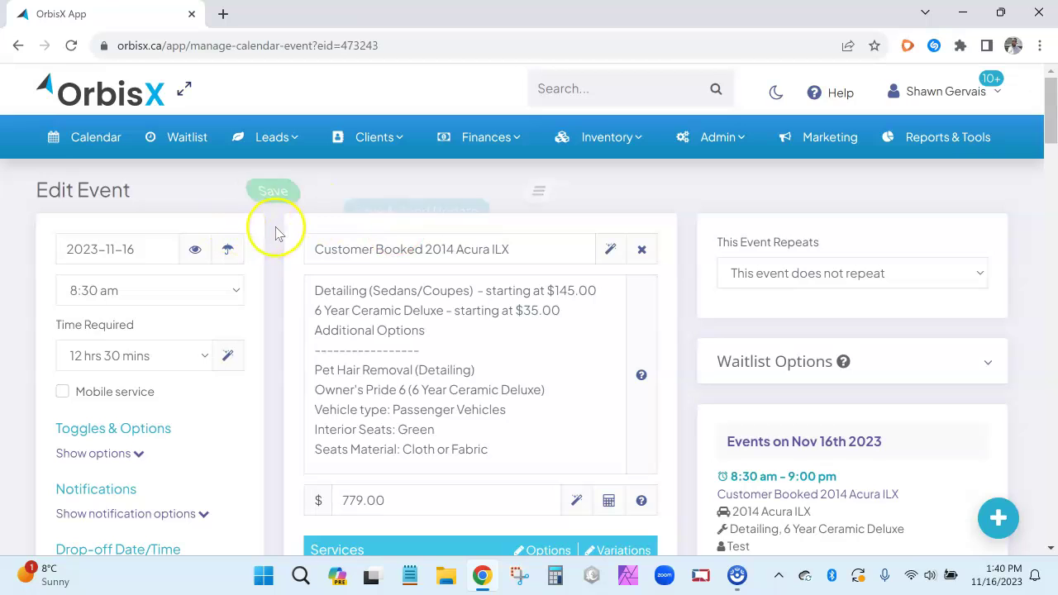
scroll(283, 241, "down", 4)
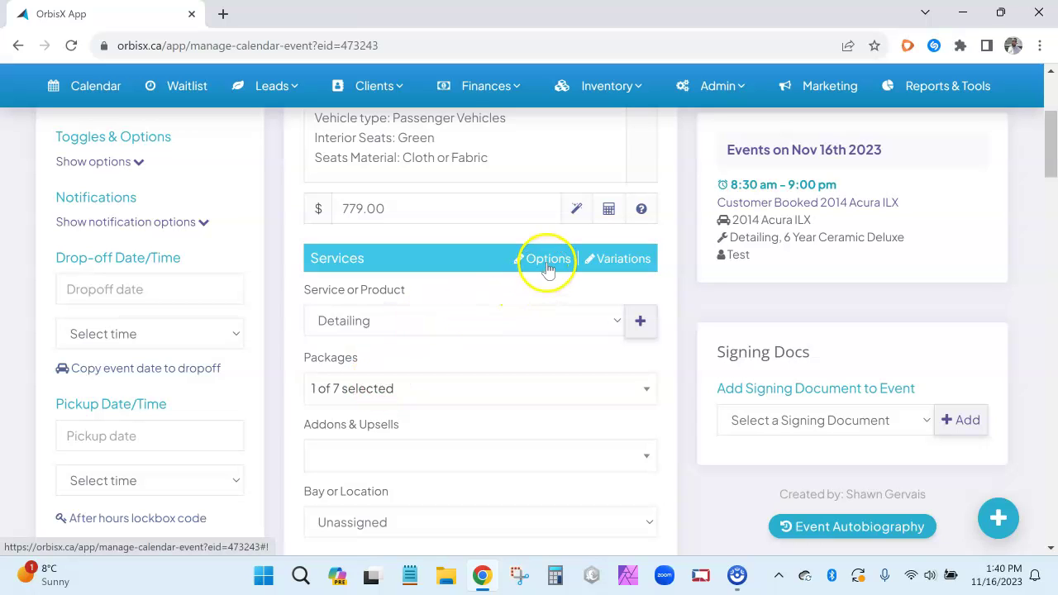
left_click(397, 390)
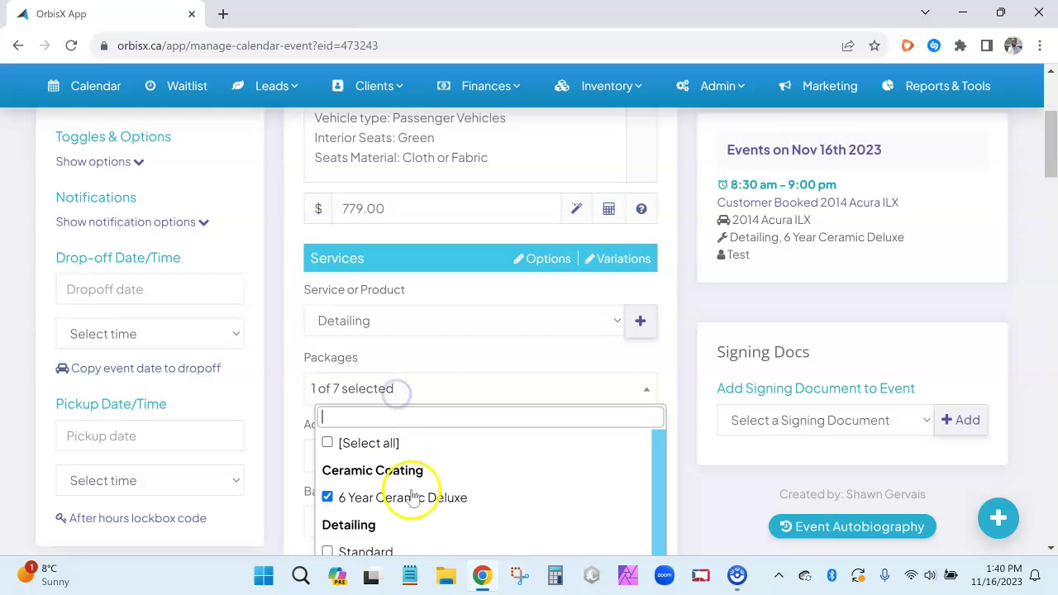
left_click(389, 322)
left_click(390, 322)
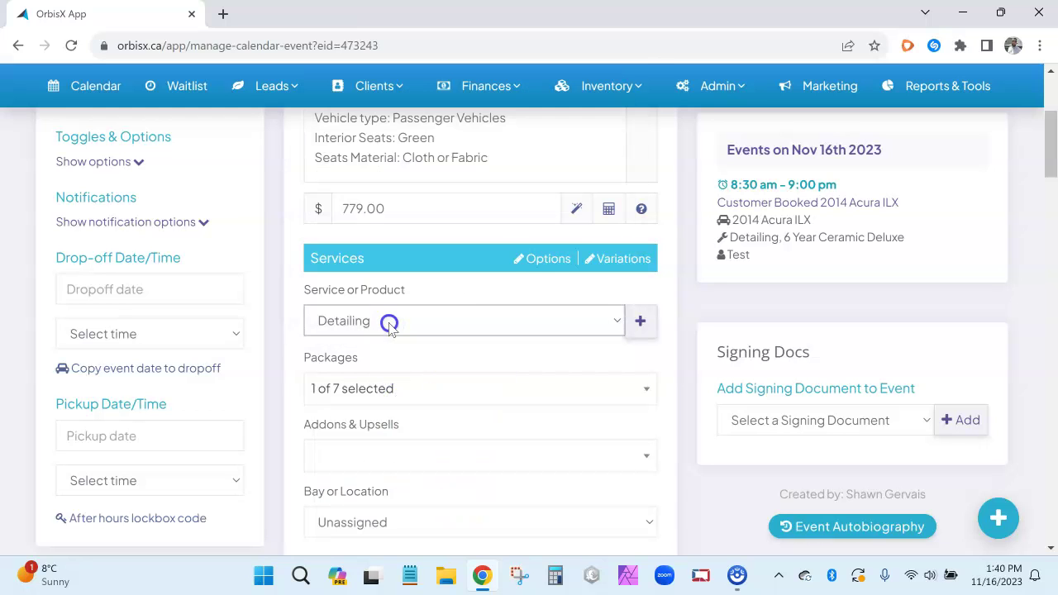
Add hyperClean Tres x 2 to the event's additional options for 6 Year Ceramic Deluxe and finish the selection
left_click(545, 263)
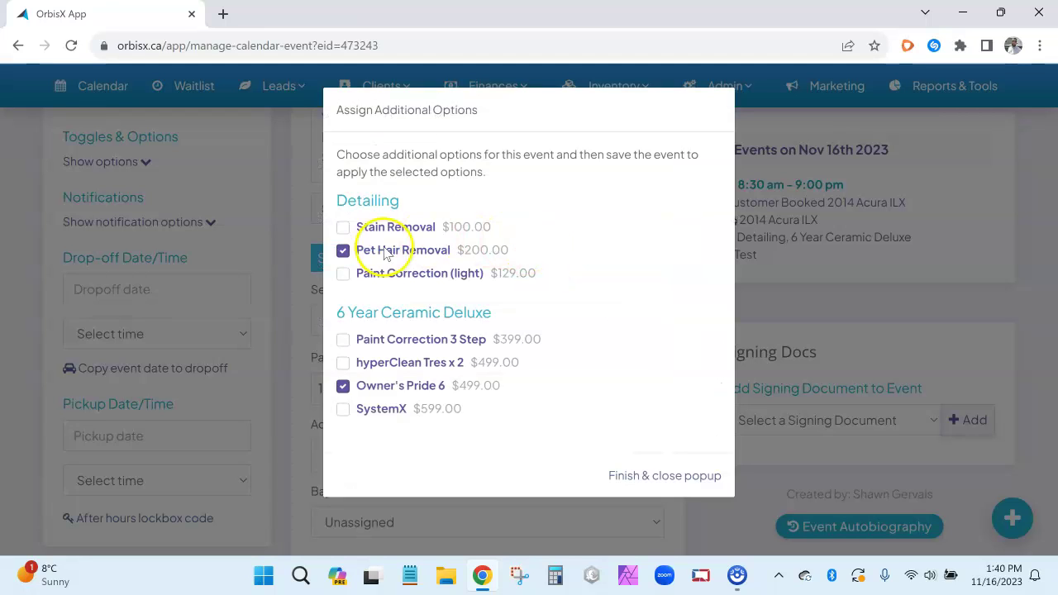
left_click(370, 227)
left_click(391, 232)
left_click(394, 274)
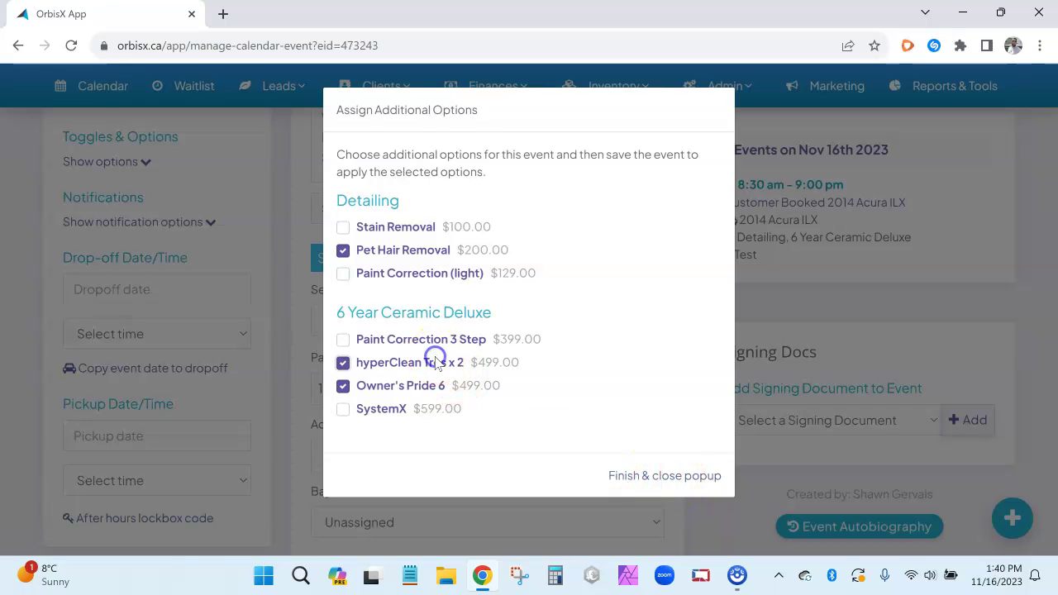
left_click(679, 476)
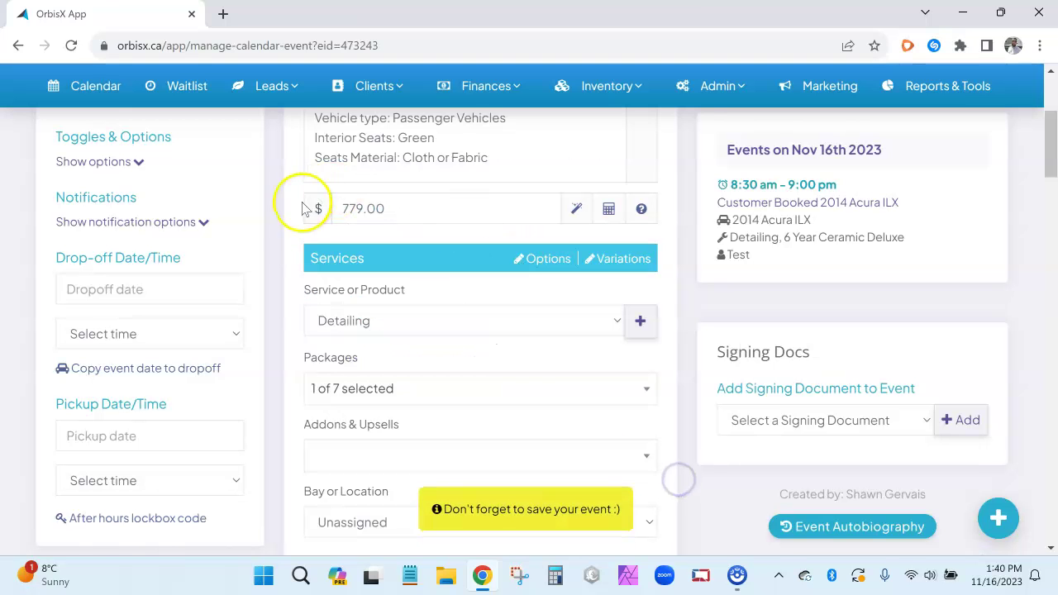
Automatically recalculate the event's price and required time from its assigned services and options
left_click(577, 208)
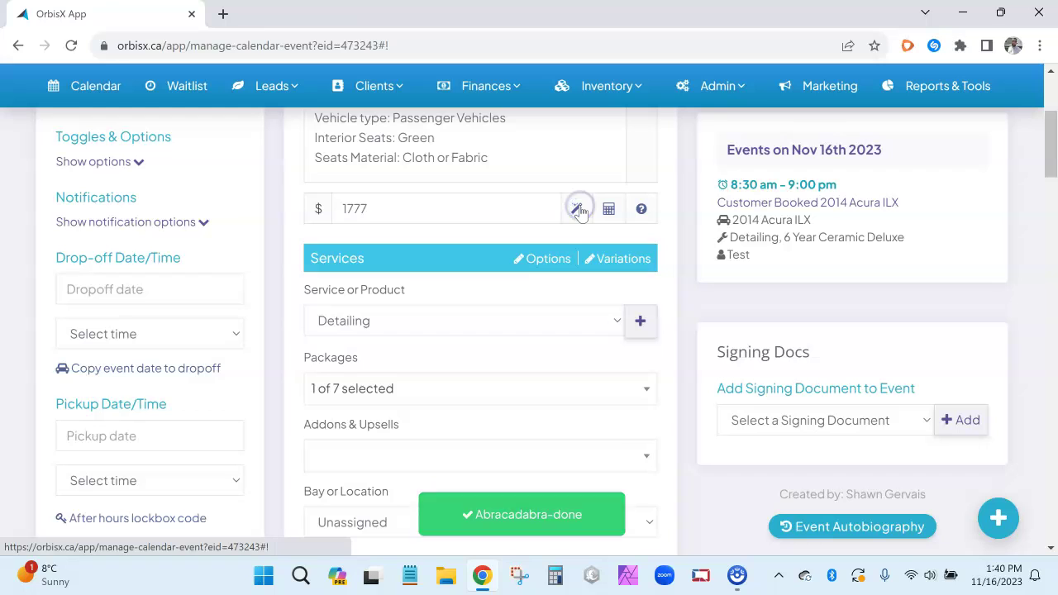
left_click(383, 203)
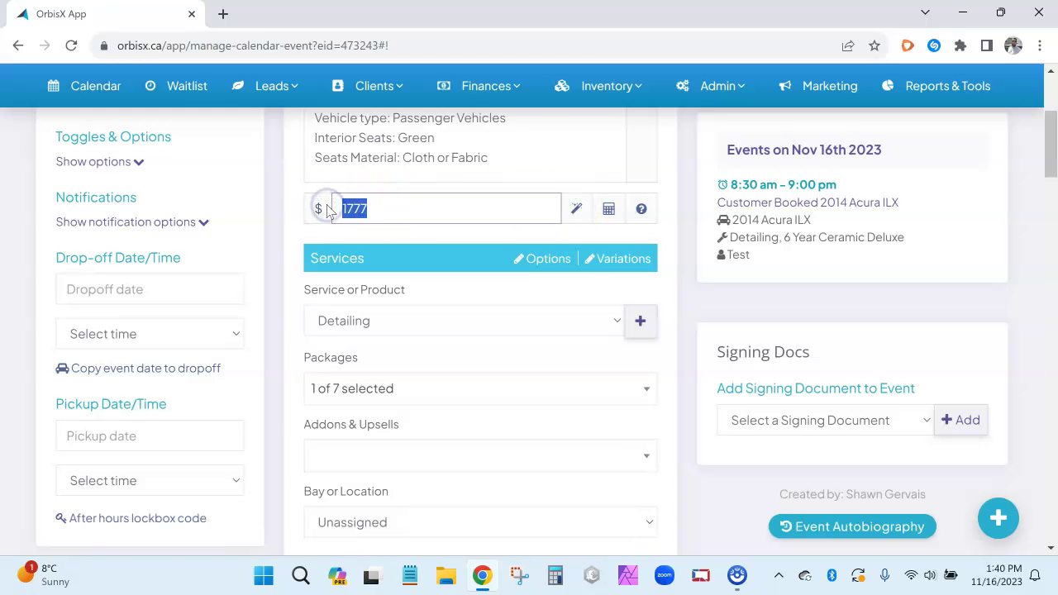
scroll(318, 214, "up", 2)
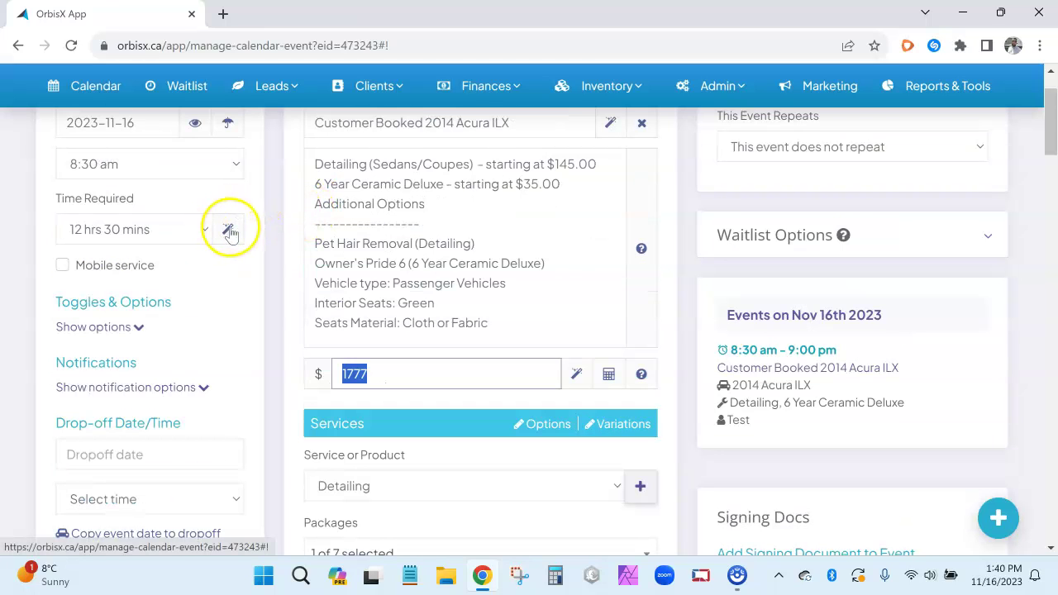
left_click(230, 232)
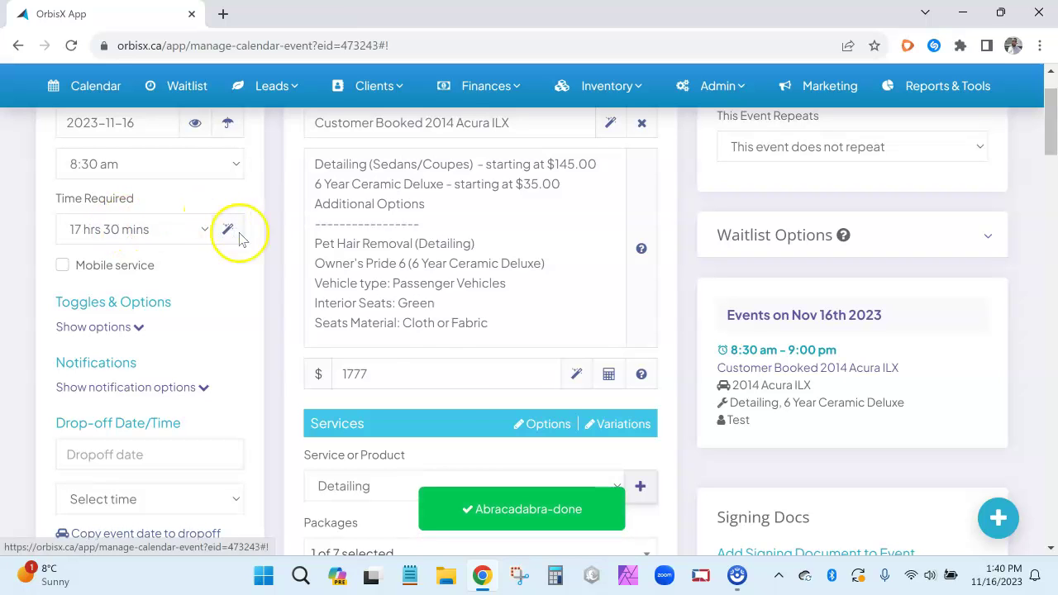
left_click(652, 408)
Set the event's Detailing variation to SUVs and return to the start of the event form
scroll(568, 382, "down", 2)
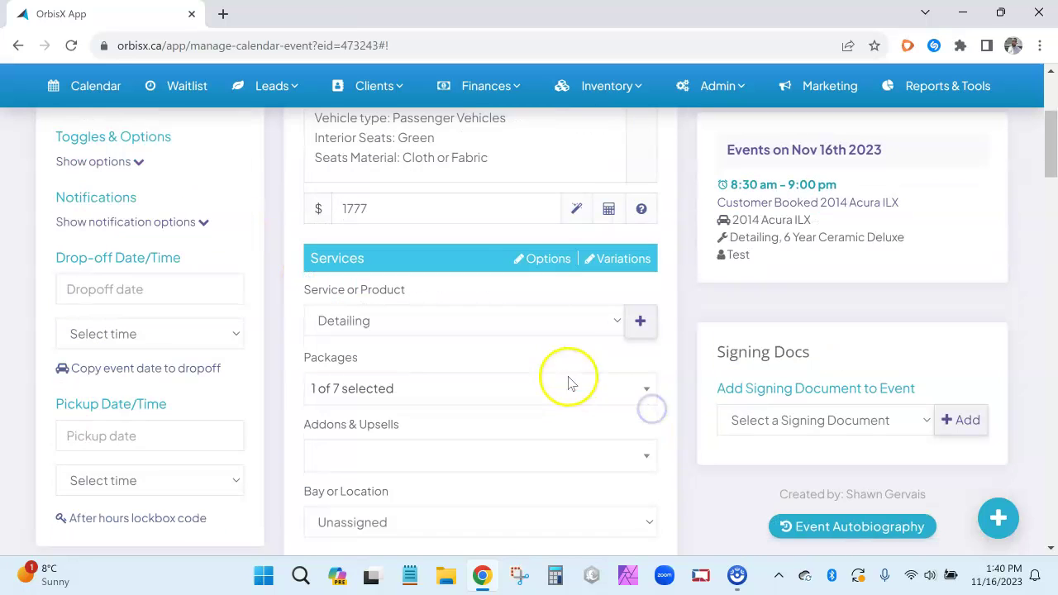
left_click(626, 260)
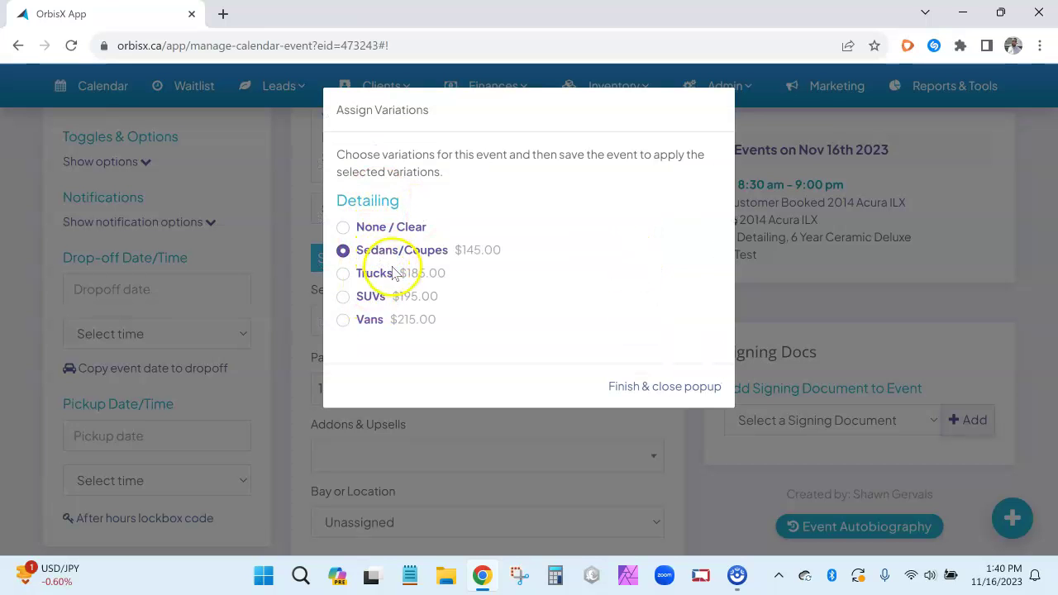
left_click(371, 296)
left_click(663, 387)
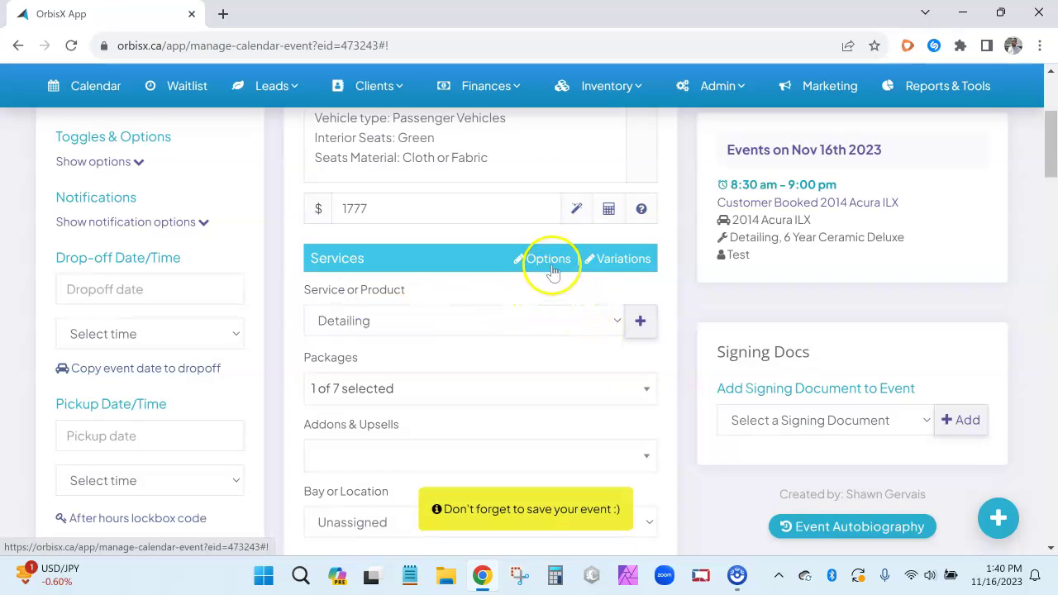
scroll(638, 308, "up", 1)
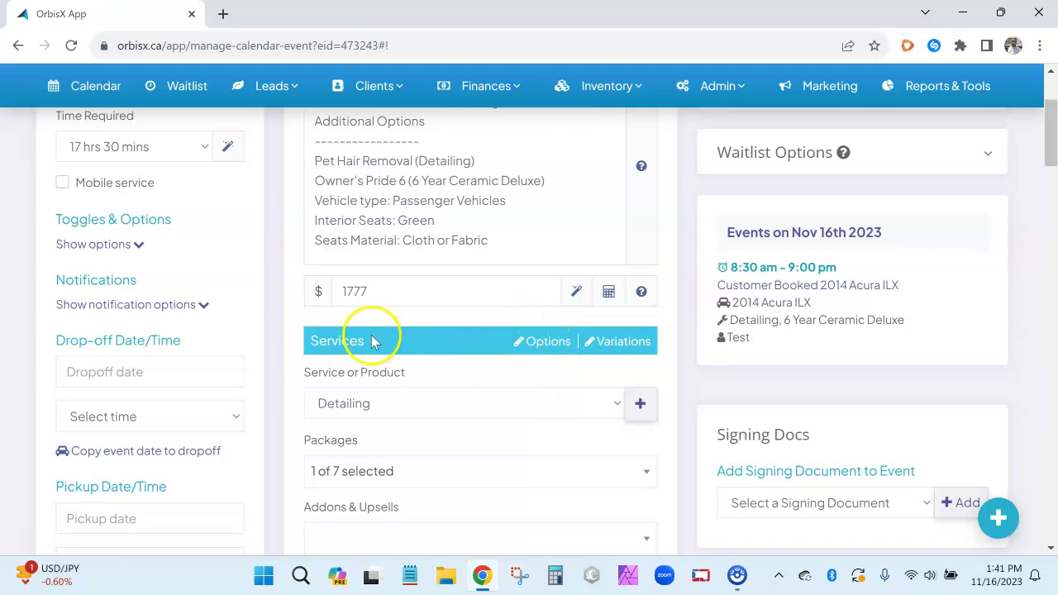
scroll(372, 341, "up", 3)
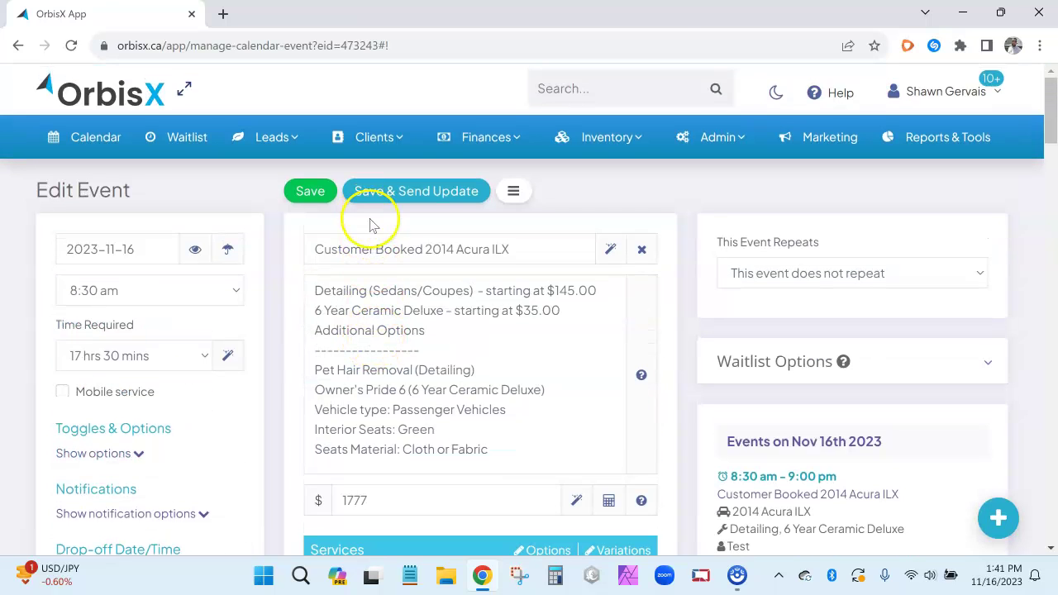
Open the booking requests and check the additional options chosen on the first Detailing (SUVs) request
left_click(372, 138)
left_click(408, 213)
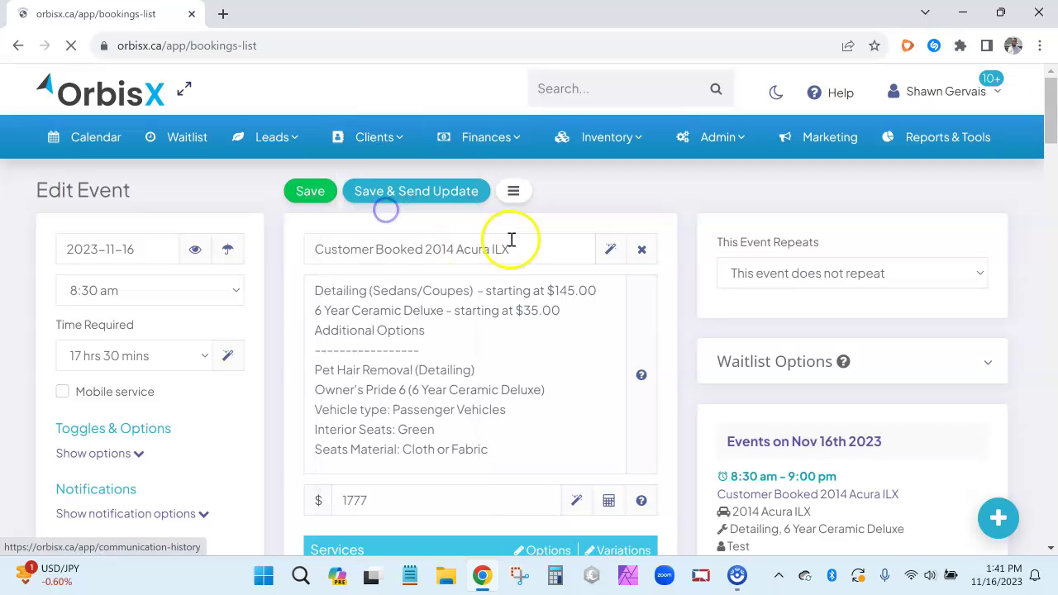
scroll(156, 333, "down", 5)
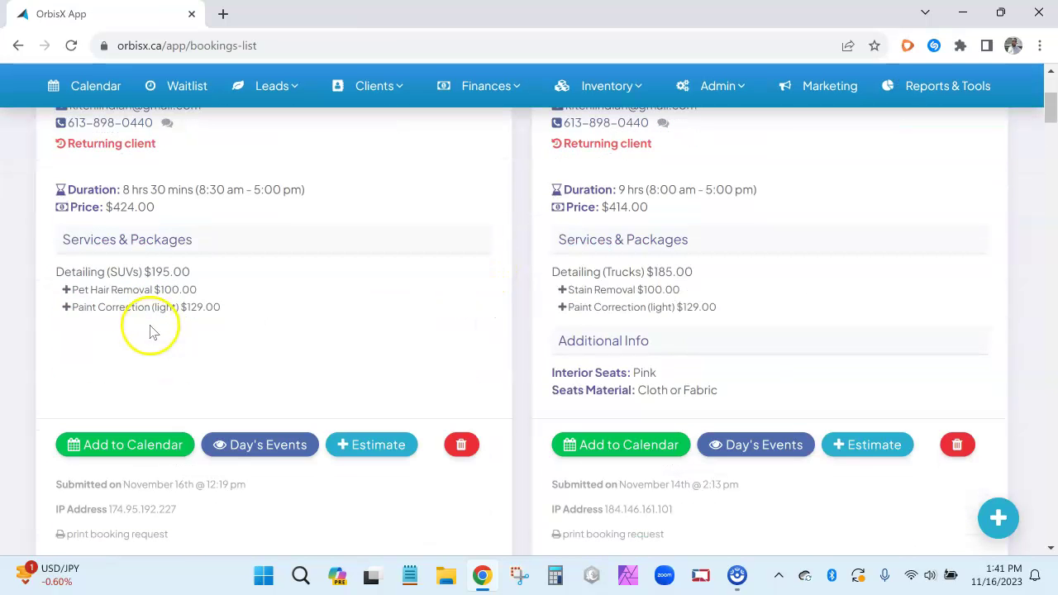
left_click_drag(73, 288, 229, 307)
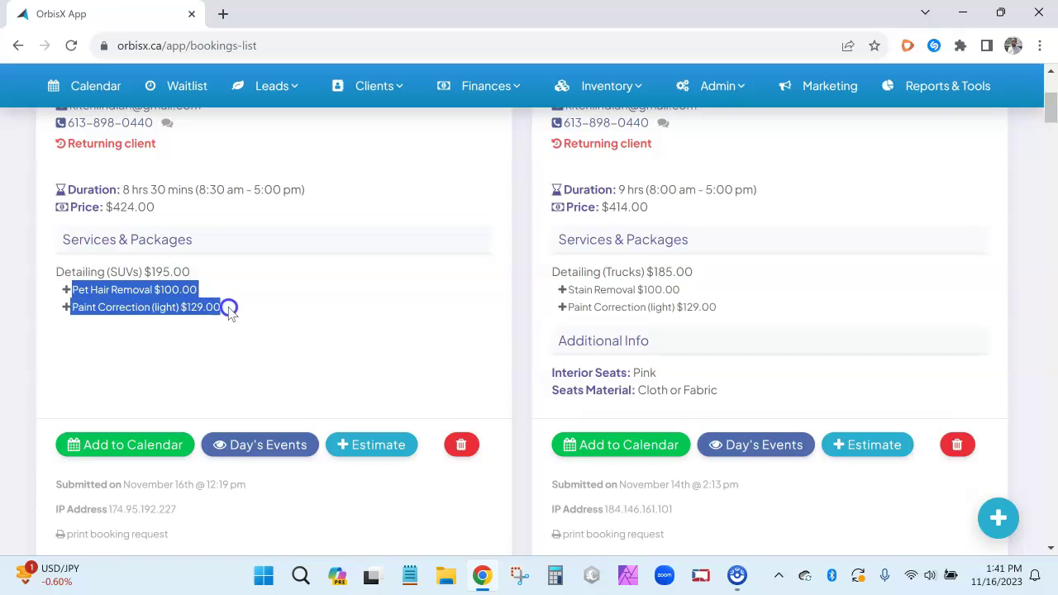
left_click(229, 306)
Start a calendar event from the Detailing (SUVs) booking request and check its description, assigned additional options and price
left_click(114, 447)
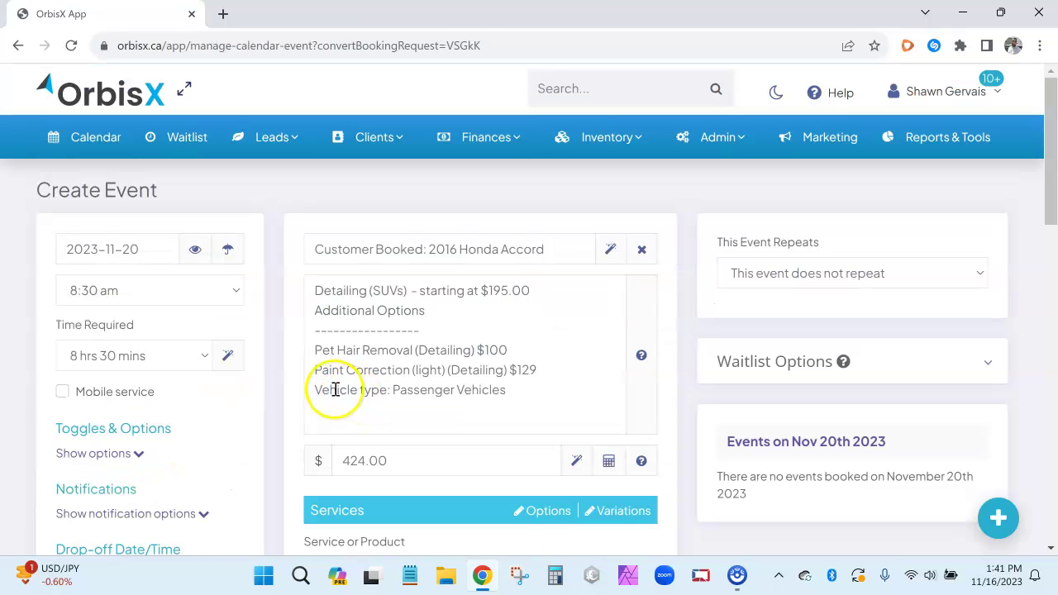
scroll(356, 347, "down", 2)
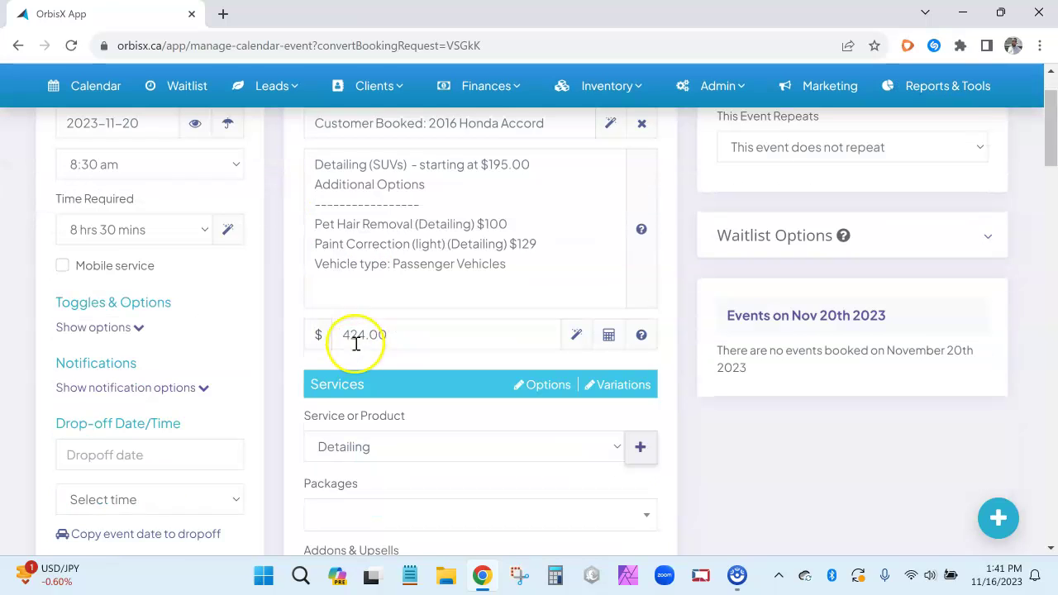
left_click_drag(314, 225, 315, 160)
scroll(389, 229, "down", 2)
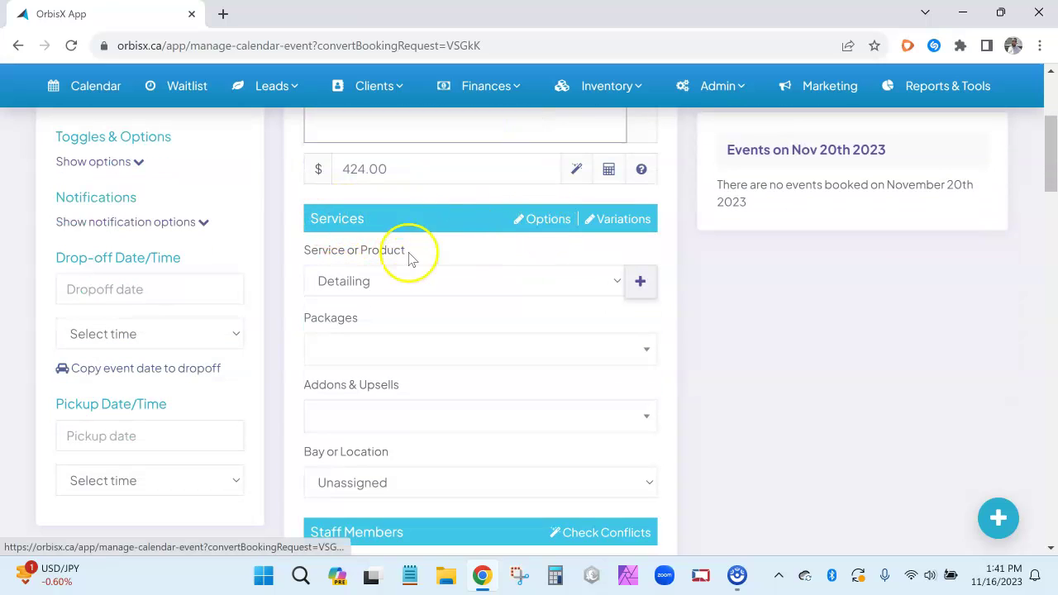
left_click(540, 219)
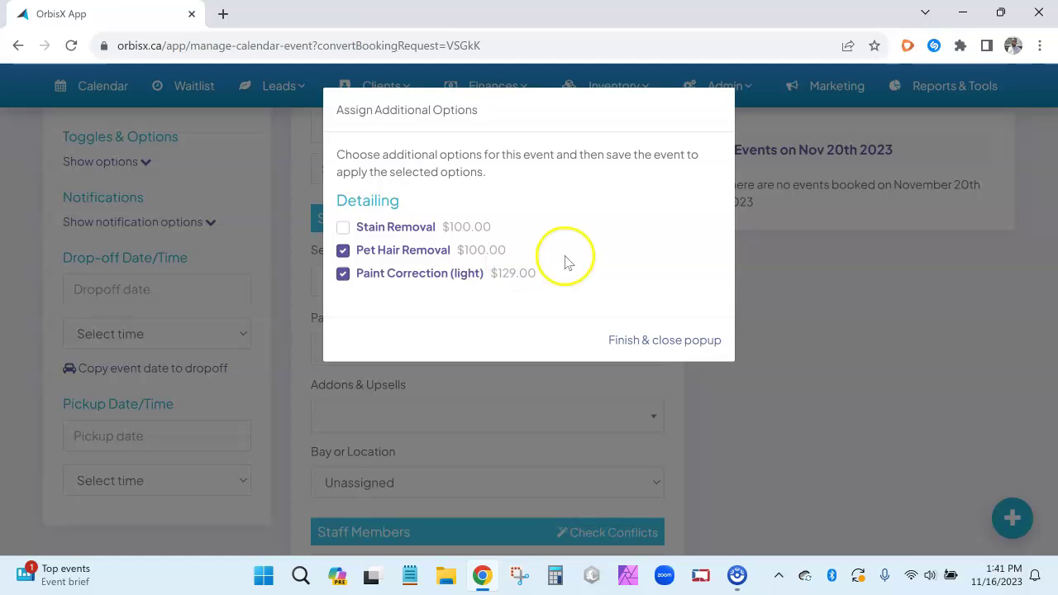
left_click(637, 339)
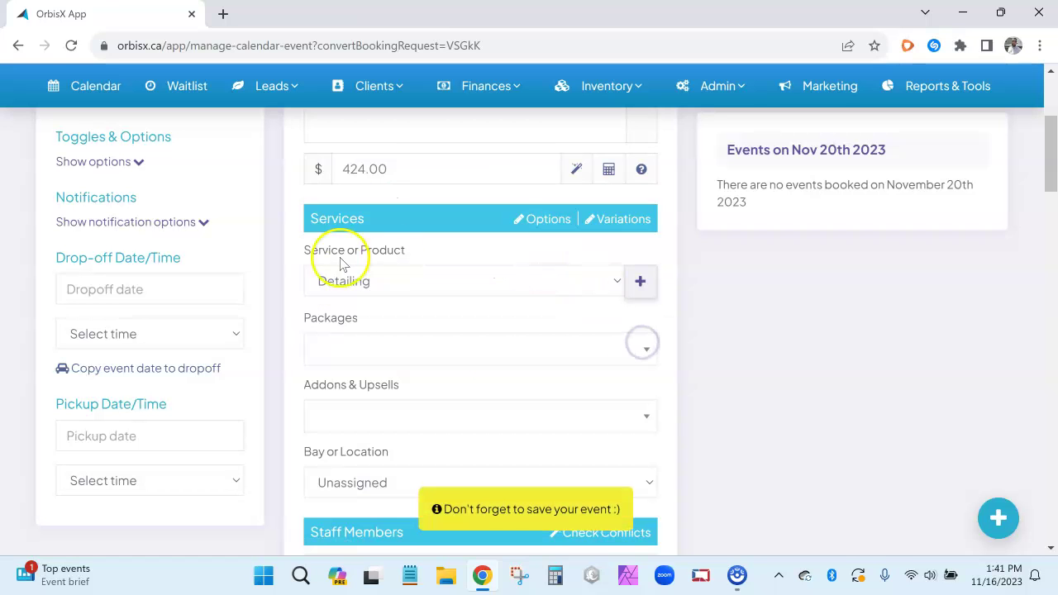
scroll(458, 289, "up", 1)
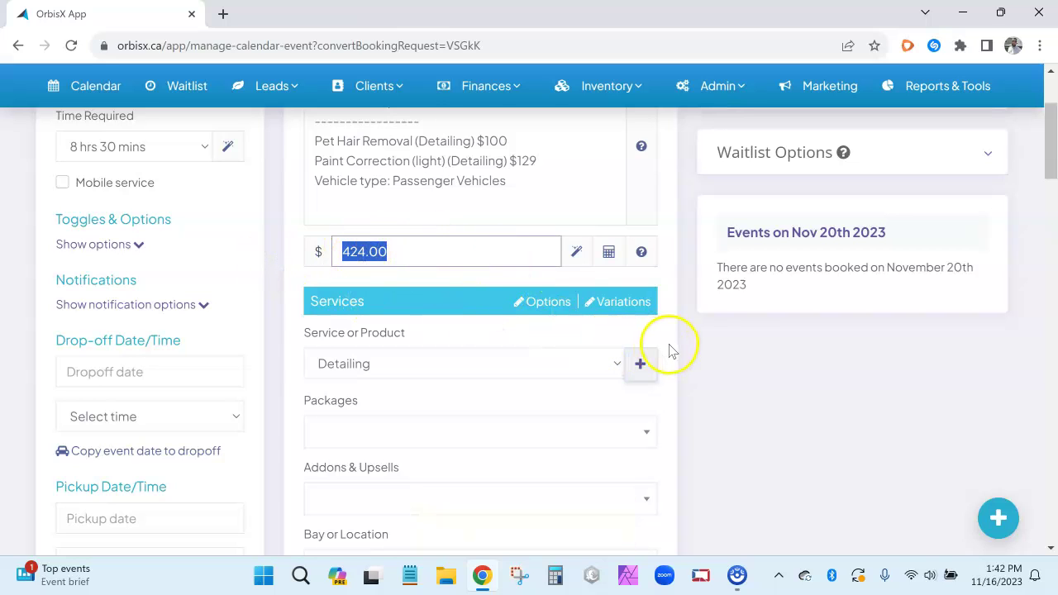
scroll(728, 323, "up", 3)
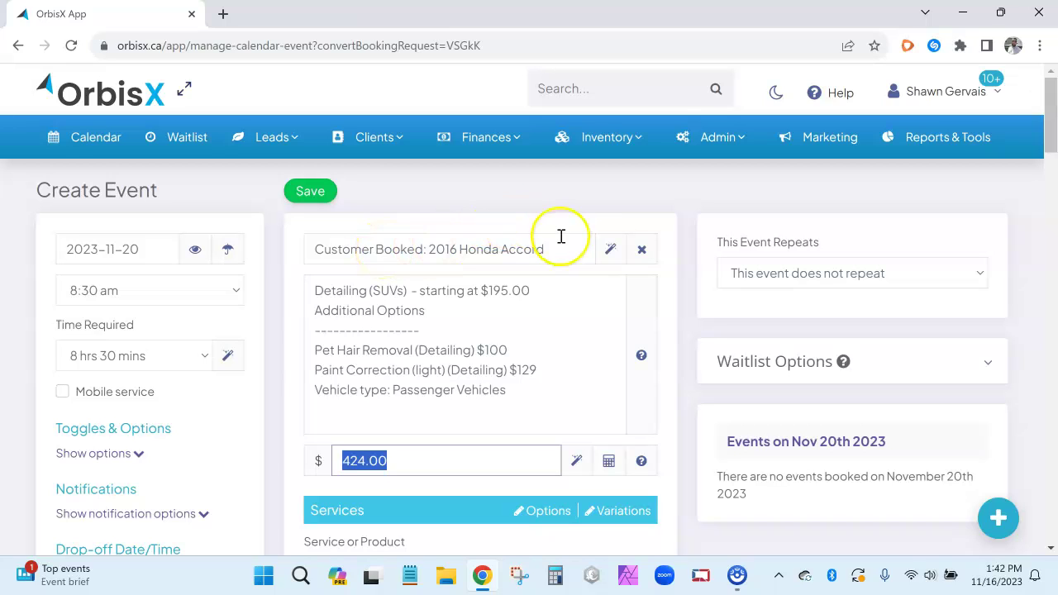
Go to the marketing tool for post-service follow-ups and expand the campaign creation form down to its sending conditions
left_click(830, 141)
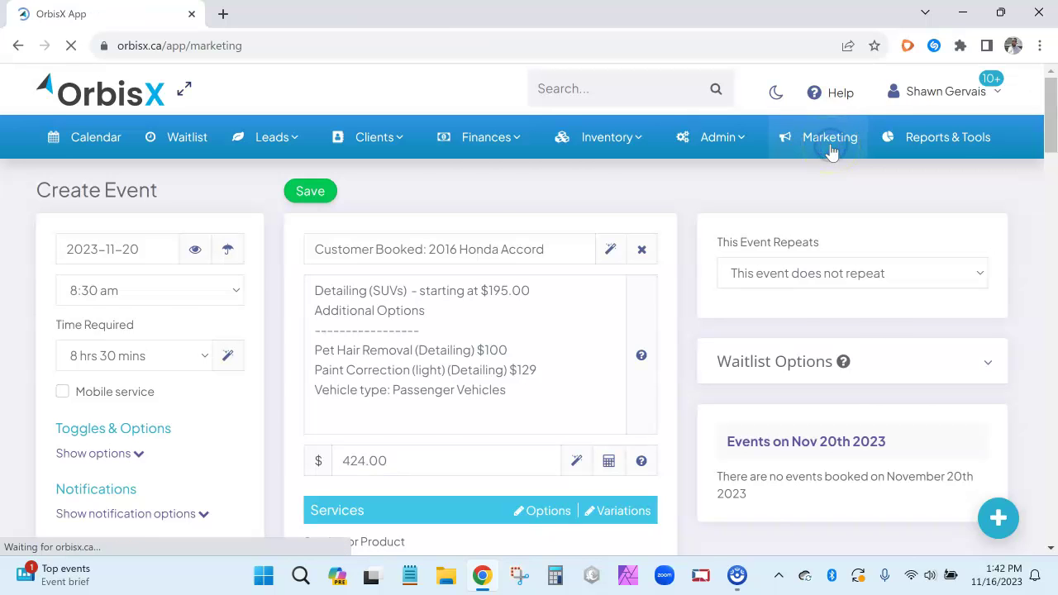
scroll(665, 328, "down", 2)
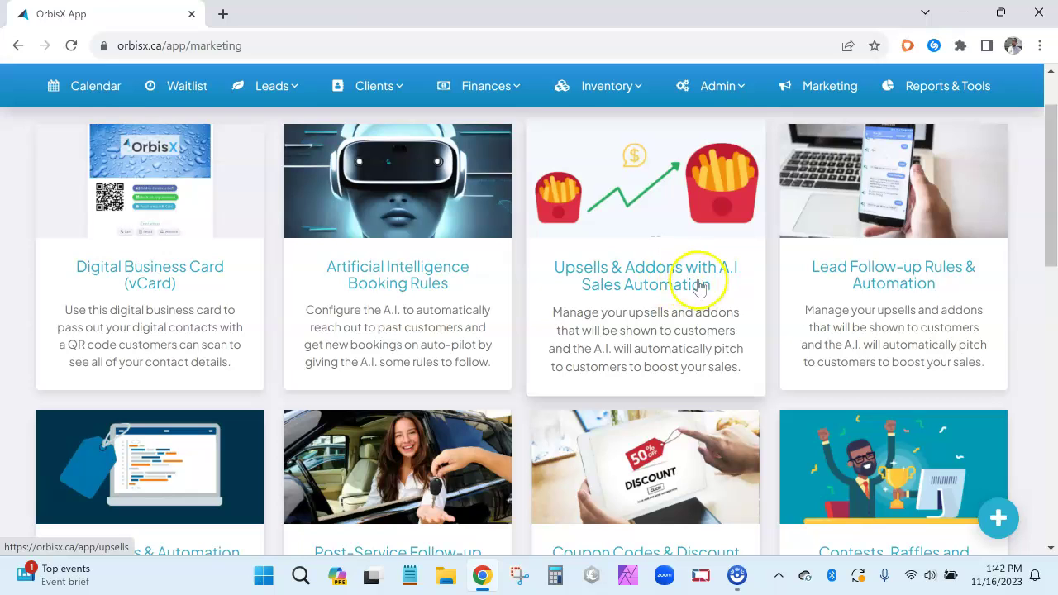
scroll(584, 324, "down", 3)
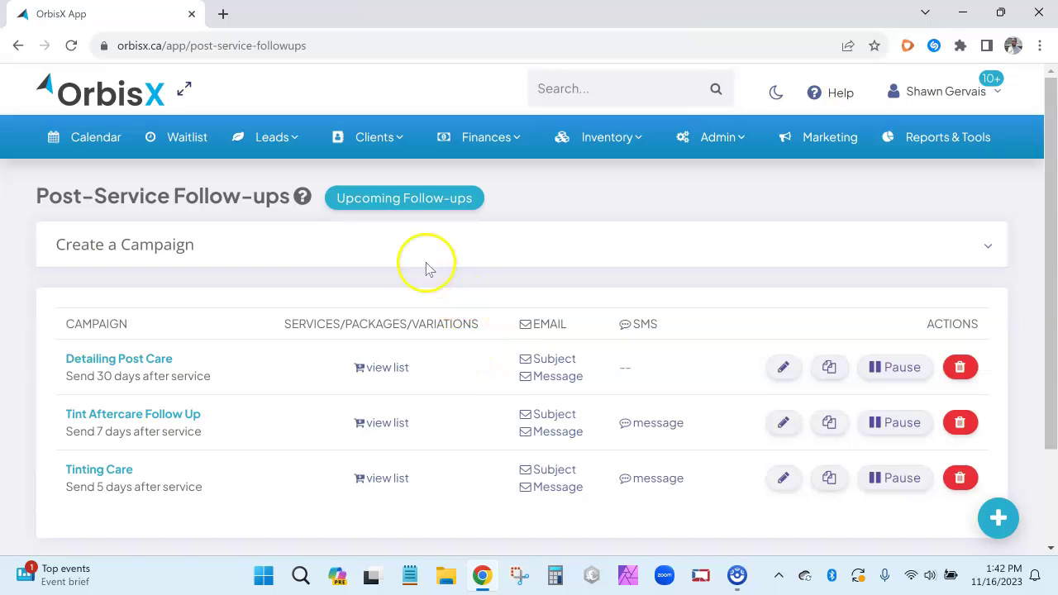
left_click(426, 263)
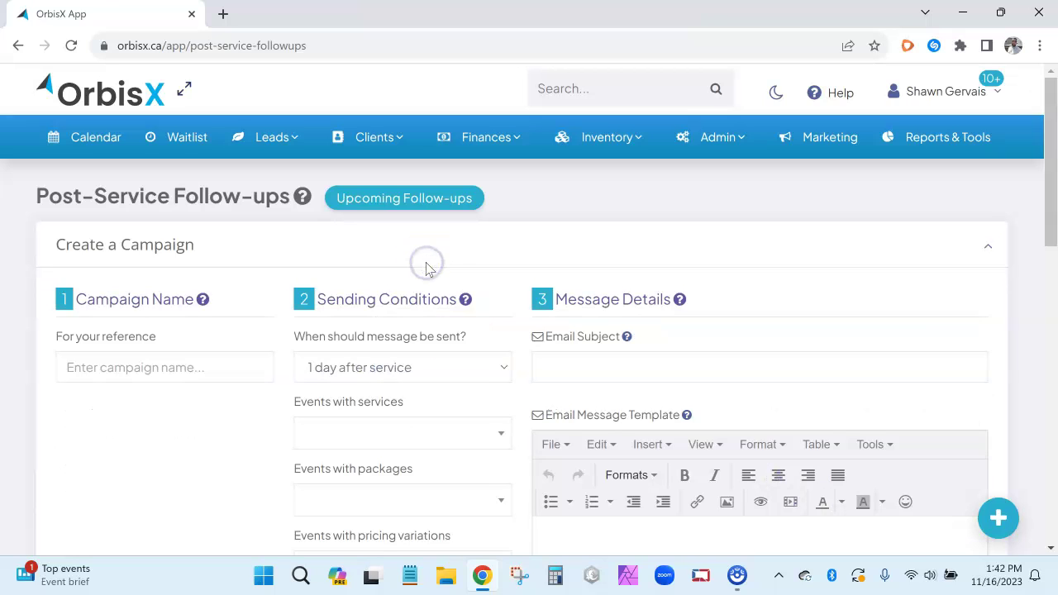
scroll(331, 377, "down", 3)
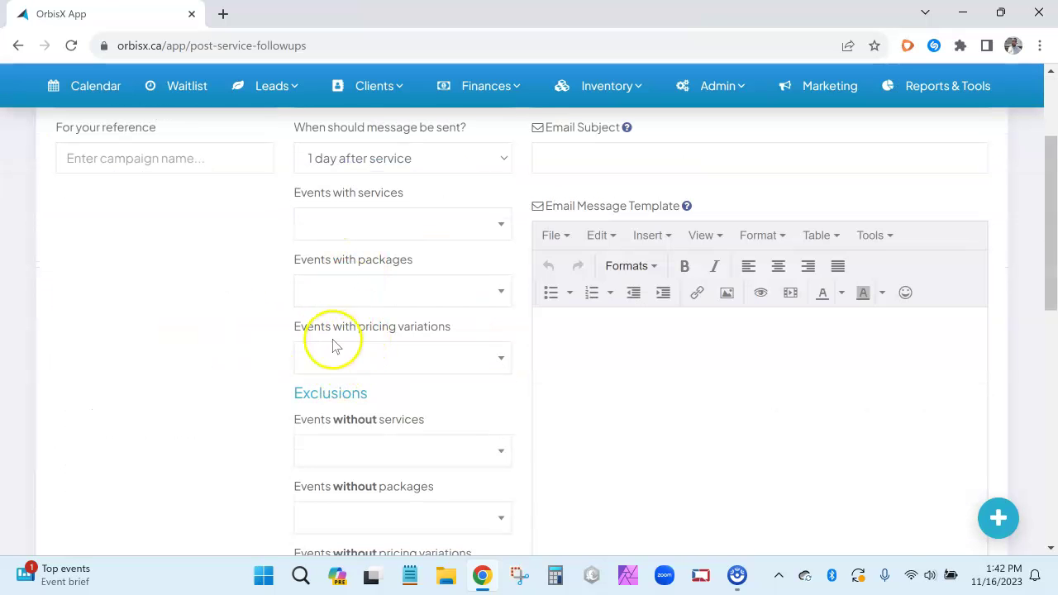
Examine the pricing variations that can be selected as a sending condition for the follow-up campaign
left_click(355, 353)
scroll(366, 441, "down", 5)
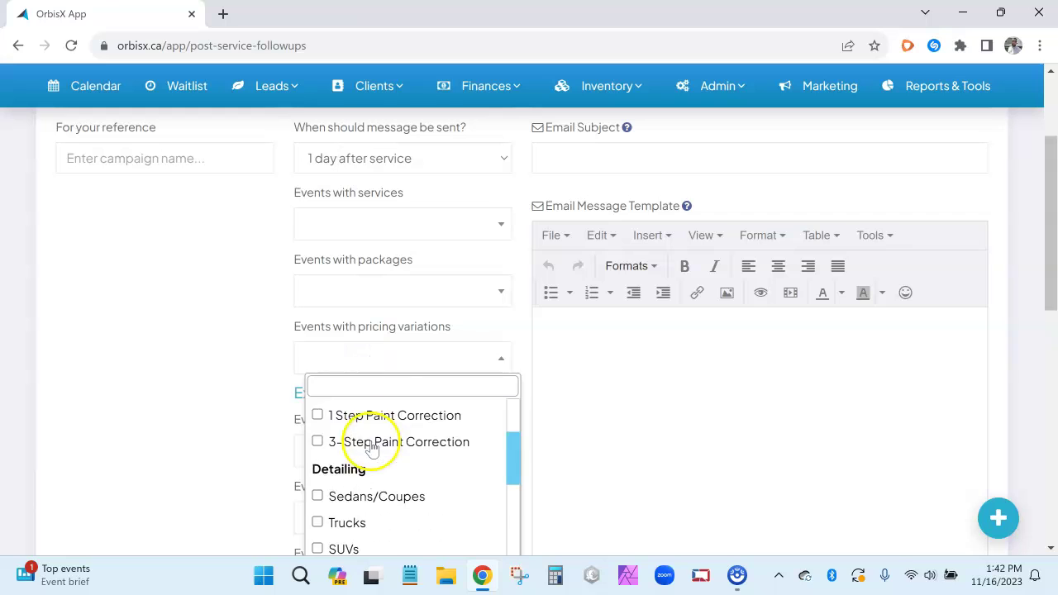
scroll(366, 441, "up", 5)
left_click(259, 357)
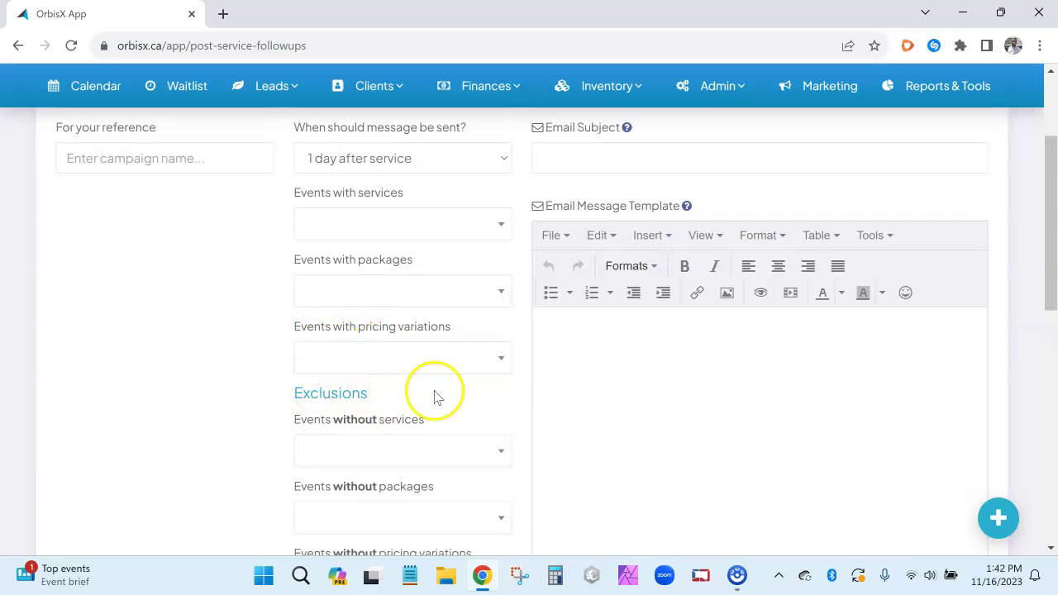
left_click(372, 359)
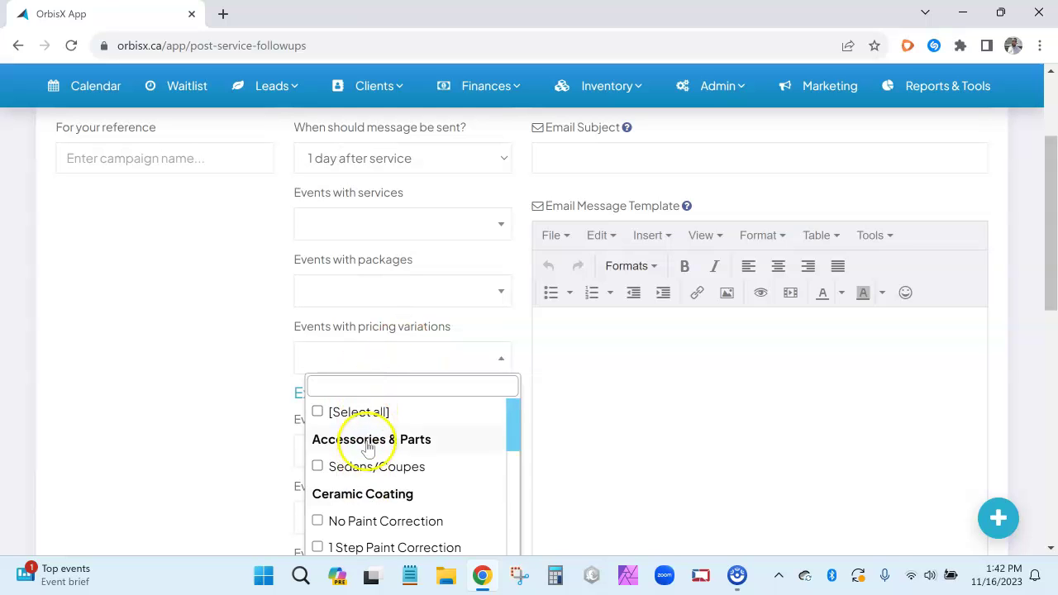
scroll(369, 442, "down", 3)
left_click(276, 372)
scroll(330, 373, "up", 1)
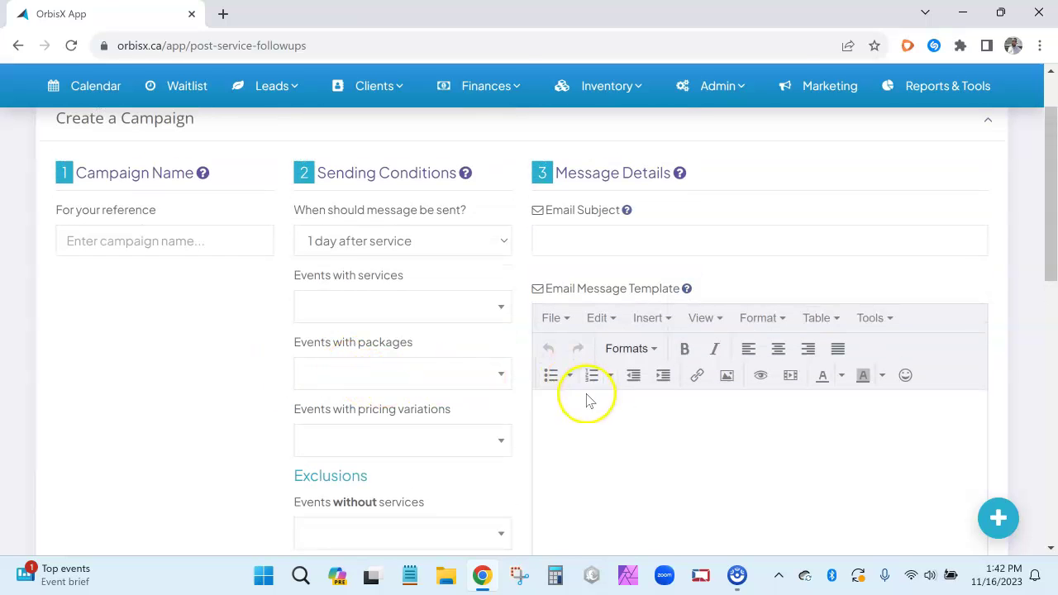
Review the campaign's exclusion conditions, including the choices for events without pricing variations
scroll(590, 397, "up", 2)
scroll(579, 403, "down", 5)
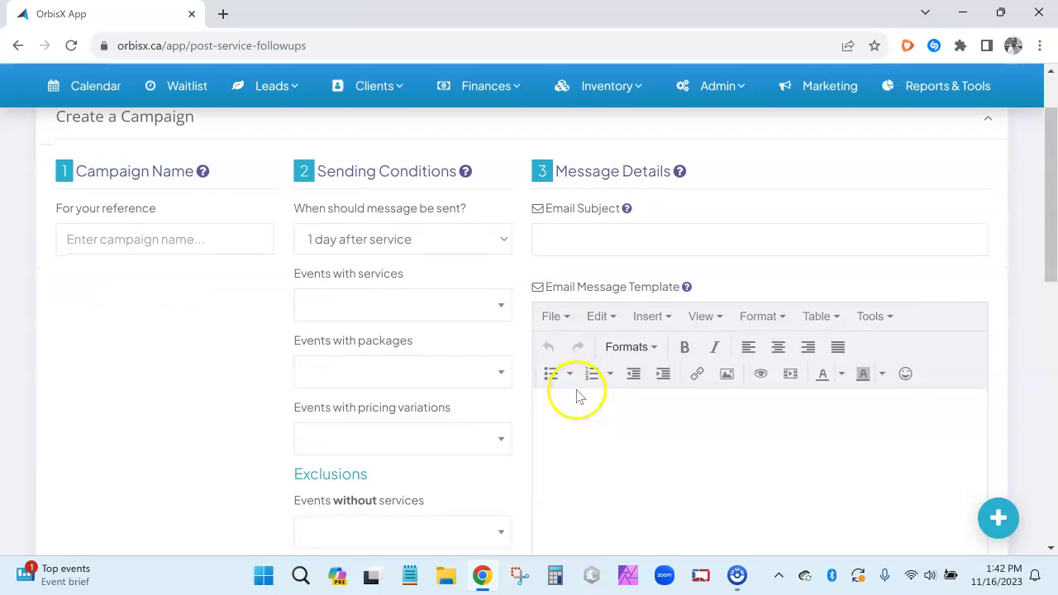
left_click_drag(295, 224, 372, 224)
left_click(373, 224)
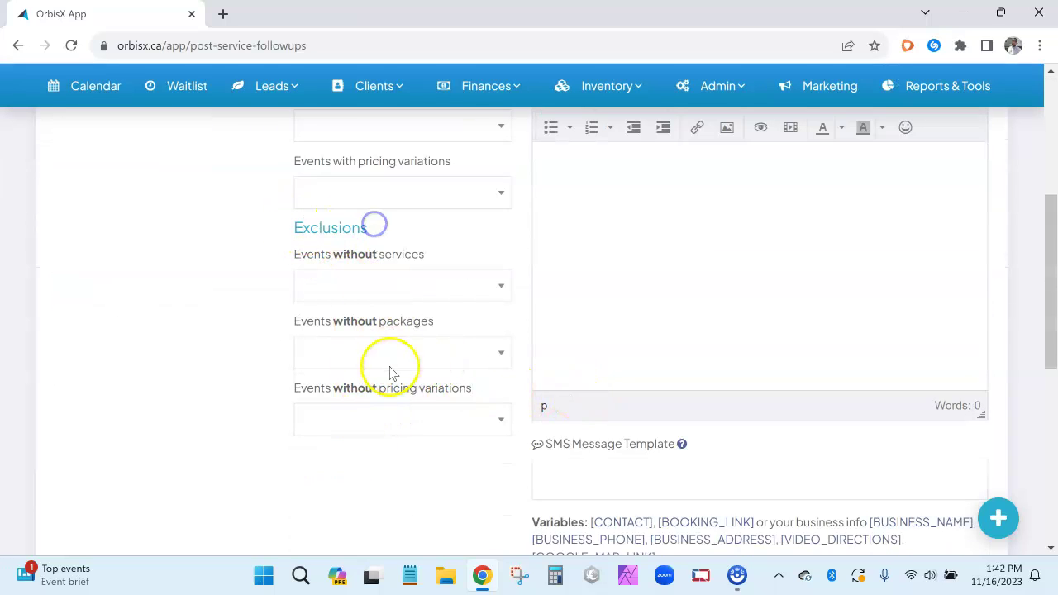
left_click(410, 422)
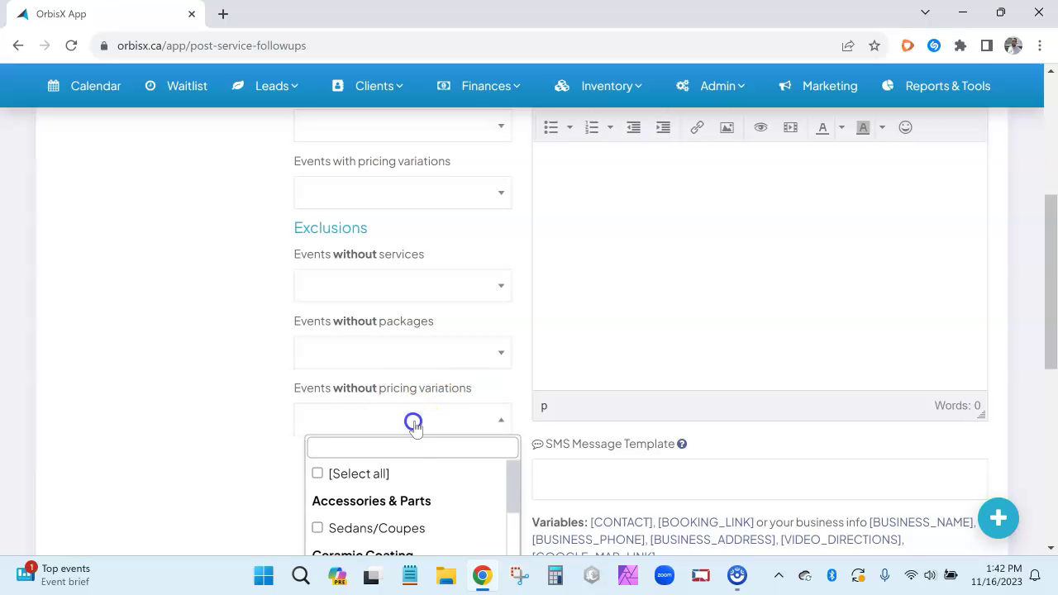
left_click(414, 423)
scroll(355, 385, "up", 5)
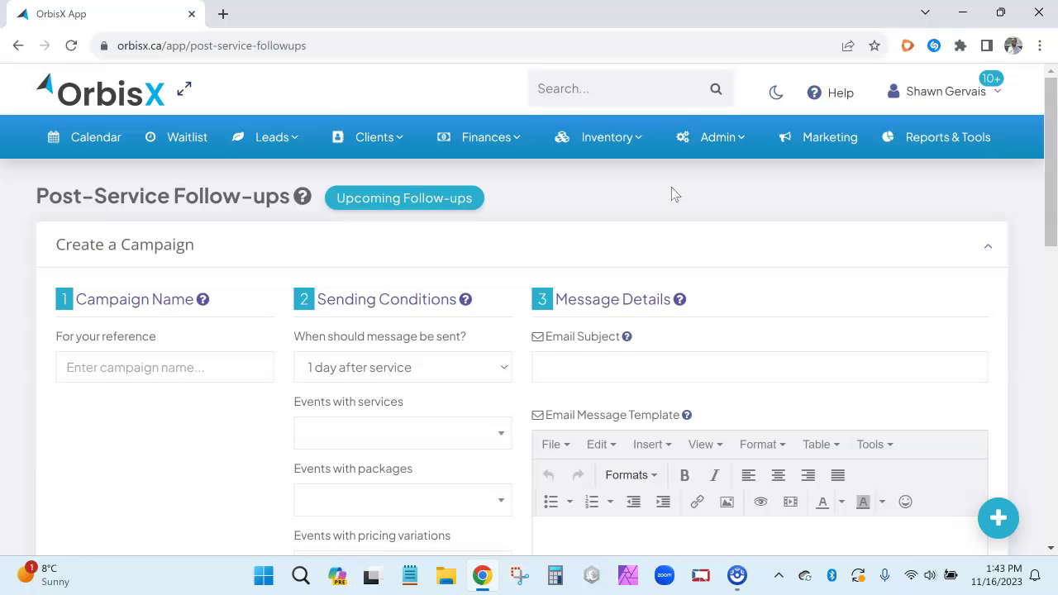
Open the Automations & Mail settings and locate the New Booking/Event Notices message templates
left_click(716, 139)
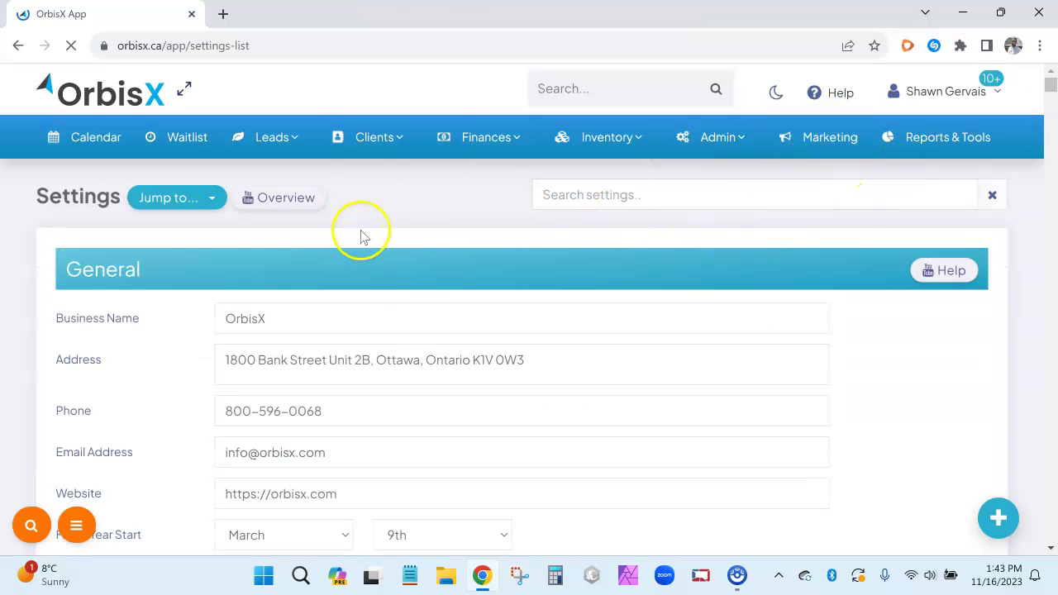
left_click(202, 204)
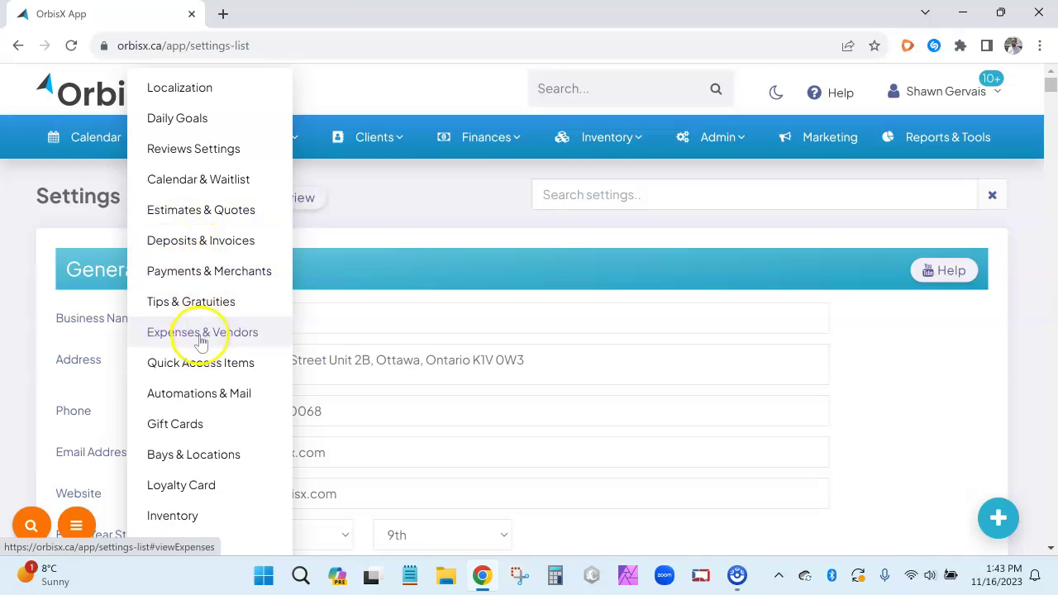
left_click(183, 393)
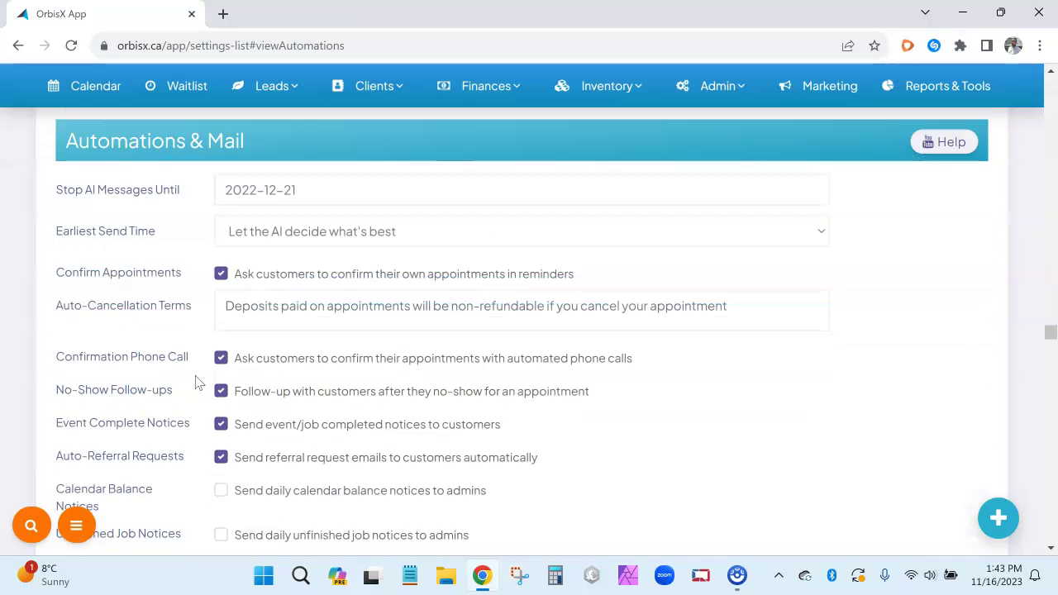
scroll(202, 335, "down", 5)
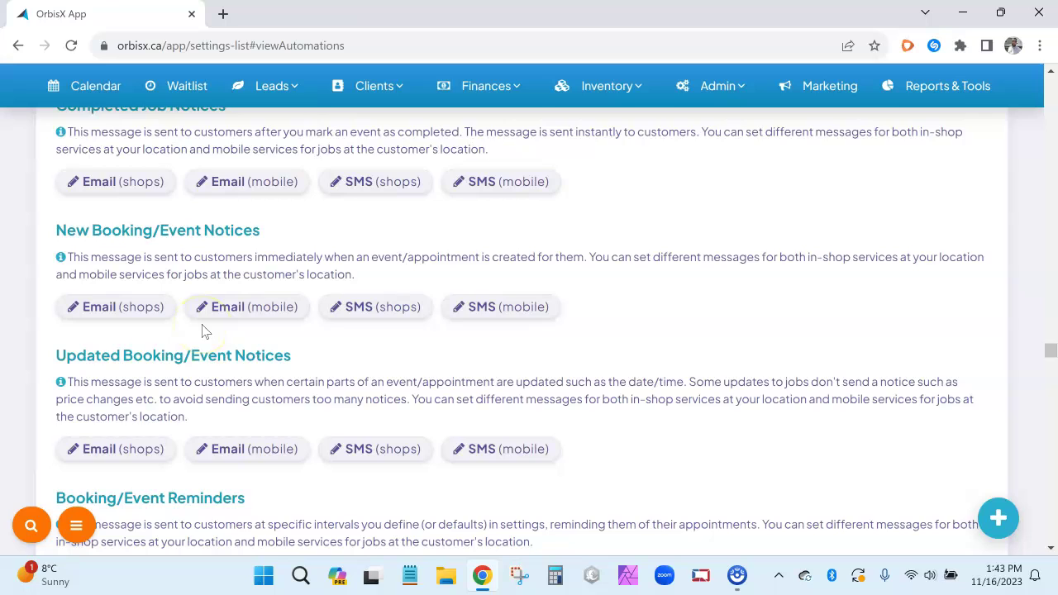
scroll(206, 332, "up", 1)
scroll(140, 230, "down", 1)
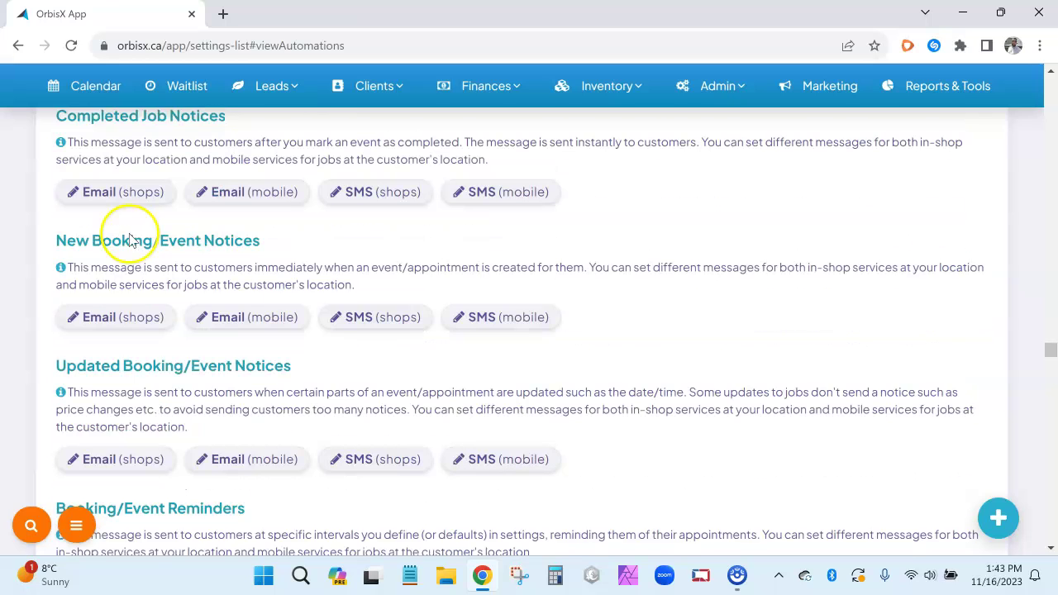
left_click_drag(64, 232, 281, 237)
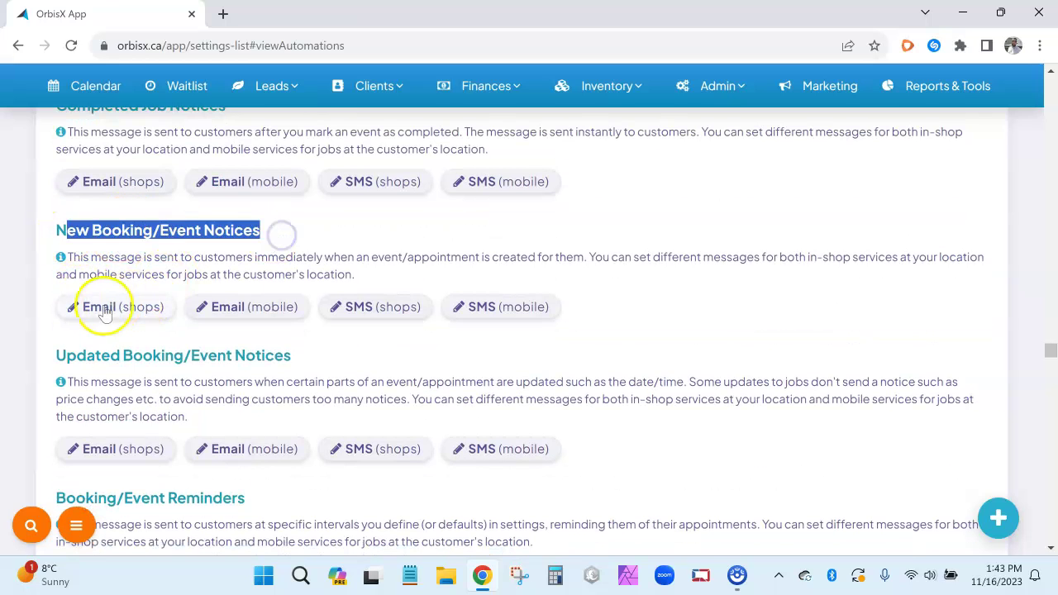
Open the shop email template for New Booking/Event Notices and review its available variables and conditional variables
left_click(137, 304)
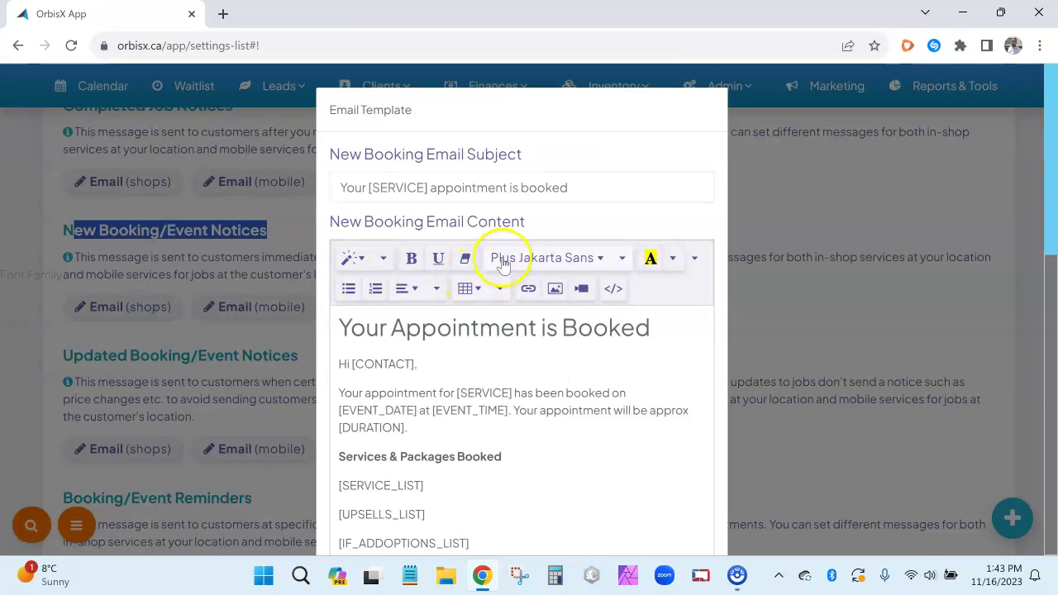
scroll(501, 259, "down", 6)
scroll(503, 258, "down", 1)
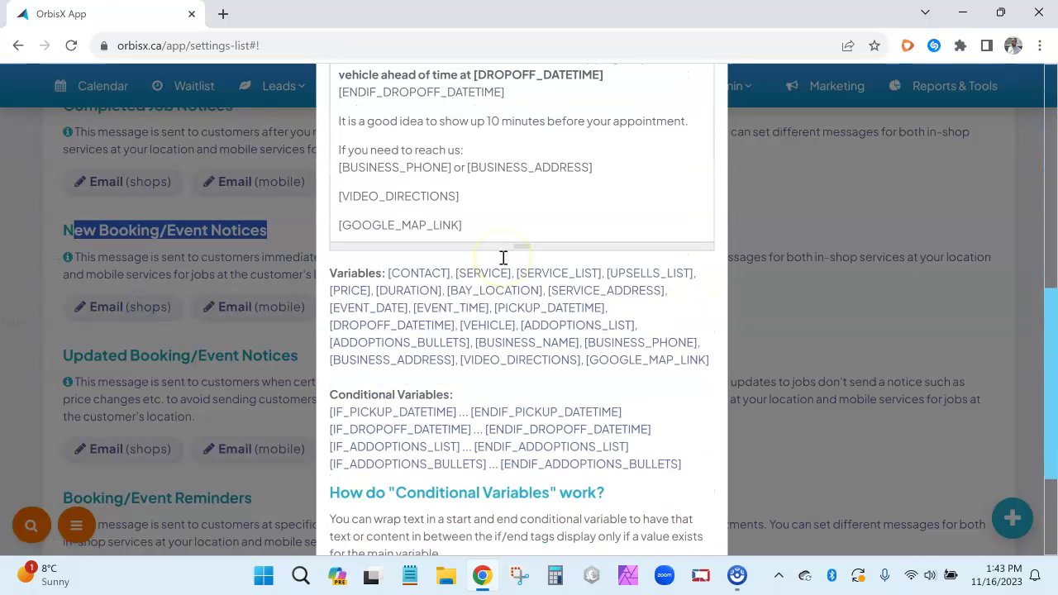
scroll(502, 263, "down", 1)
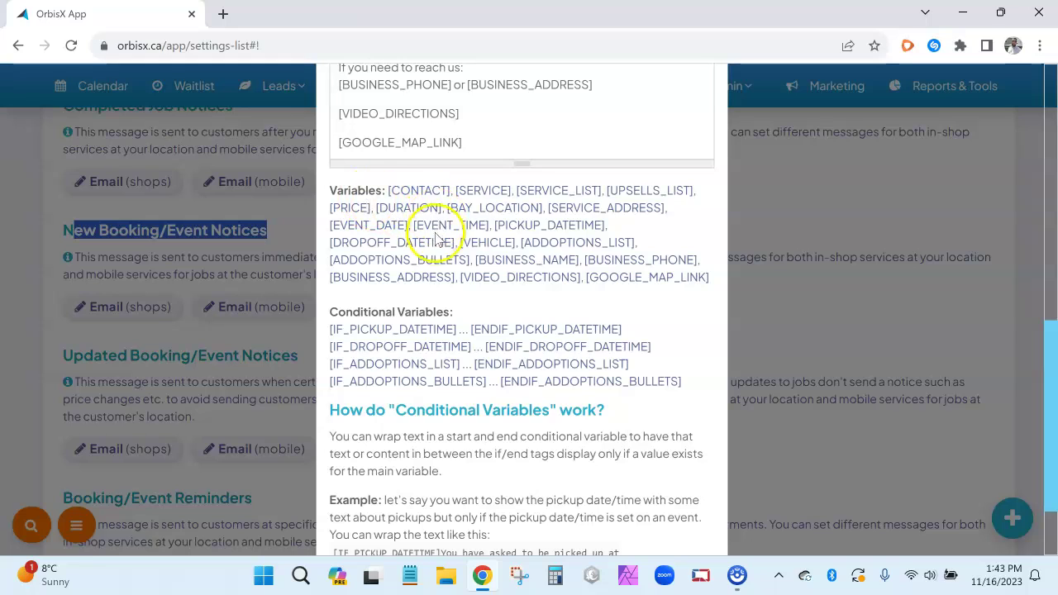
Copy the [ADDOPTIONS_LIST] variable and then [ADDOPTIONS_BULLETS], and return to the additional options section of the email content
left_click(590, 248)
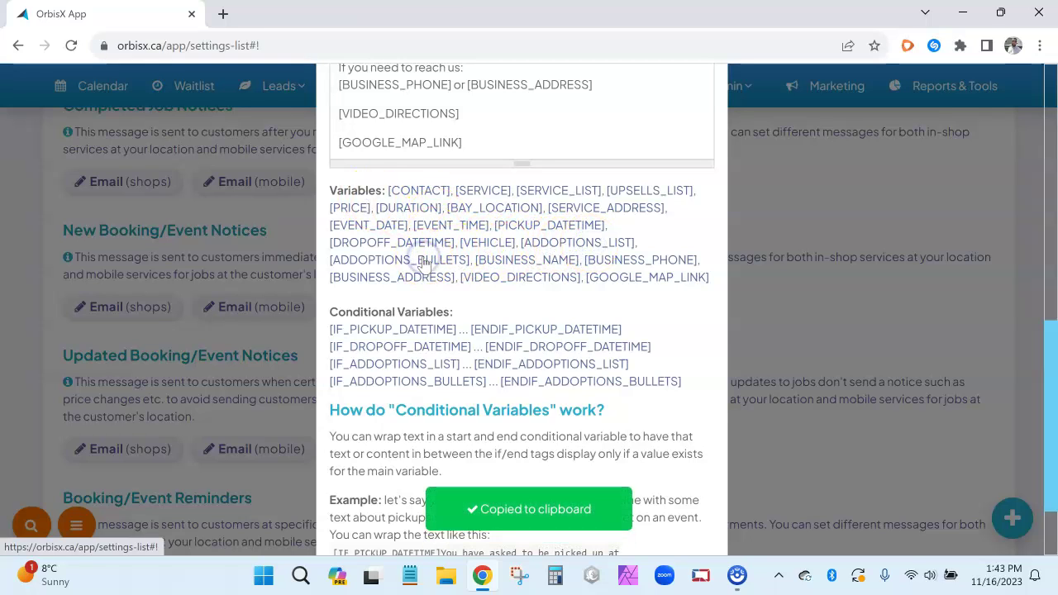
left_click(423, 258)
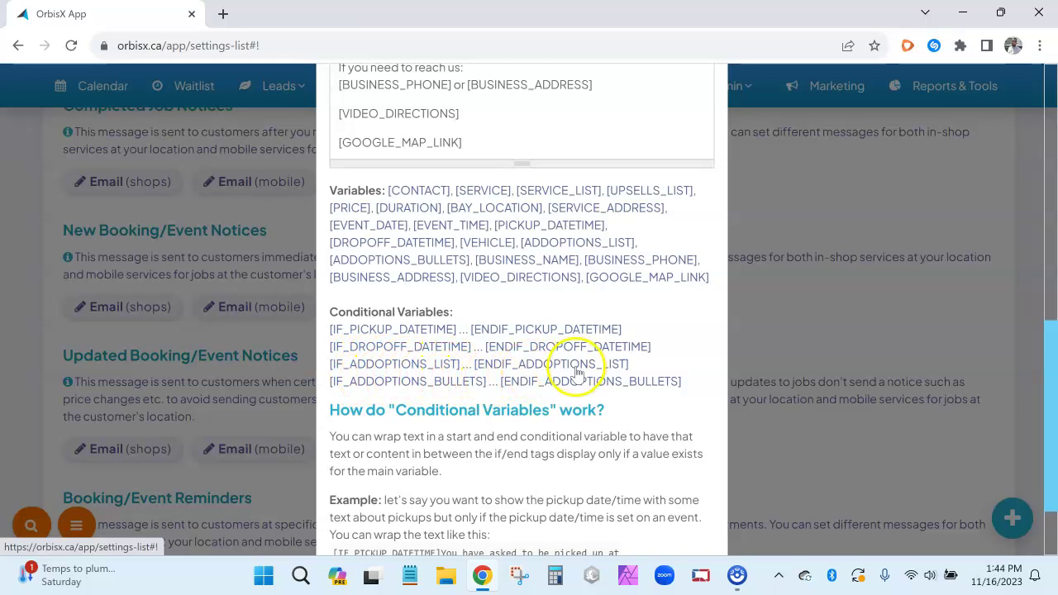
scroll(467, 343, "up", 3)
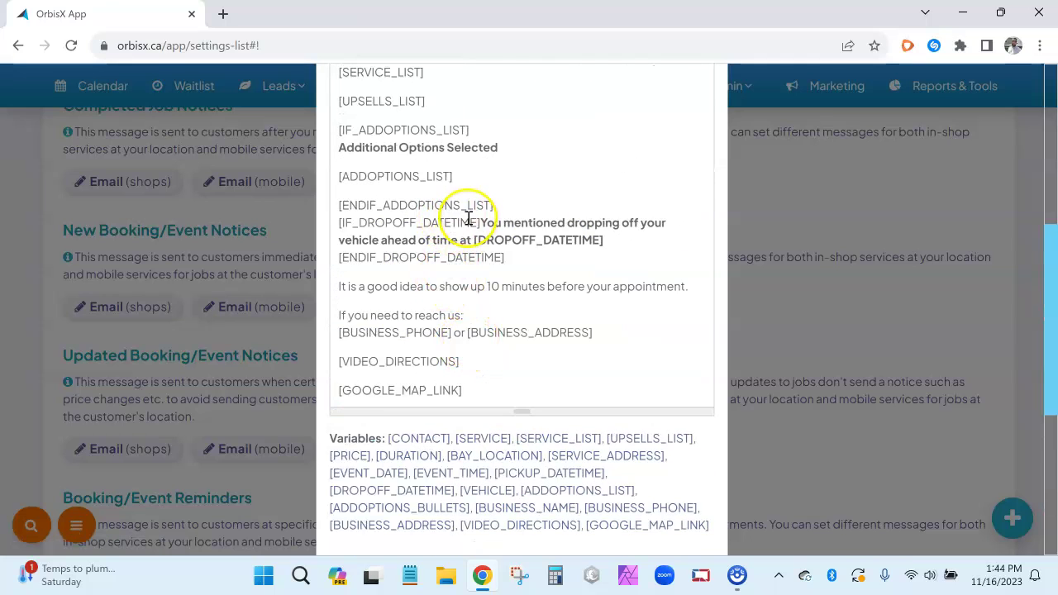
Examine how the [IF_ADDOPTIONS_LIST] and [ENDIF_ADDOPTIONS_LIST] tags wrap the Additional Options Selected heading and [ADDOPTIONS_LIST] in the email content
scroll(467, 217, "up", 1)
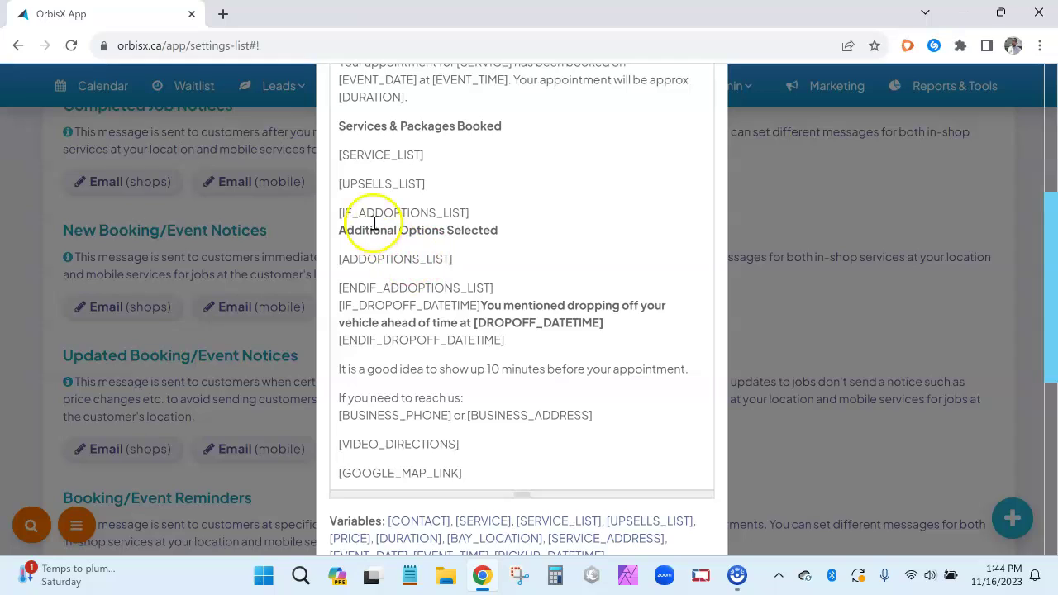
left_click_drag(348, 231, 452, 231)
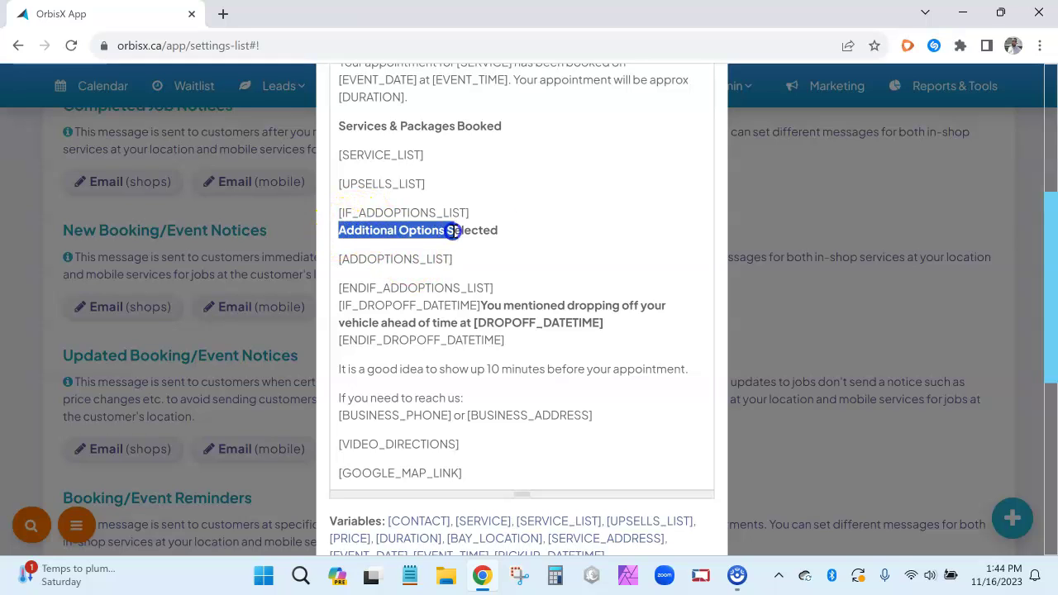
left_click_drag(340, 258, 483, 260)
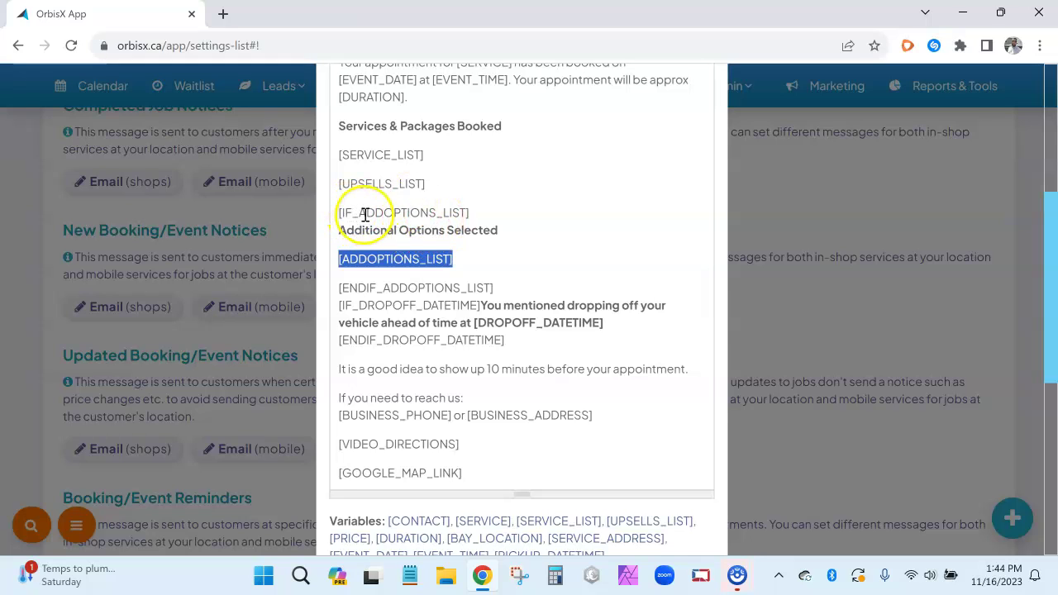
left_click_drag(438, 185, 325, 162)
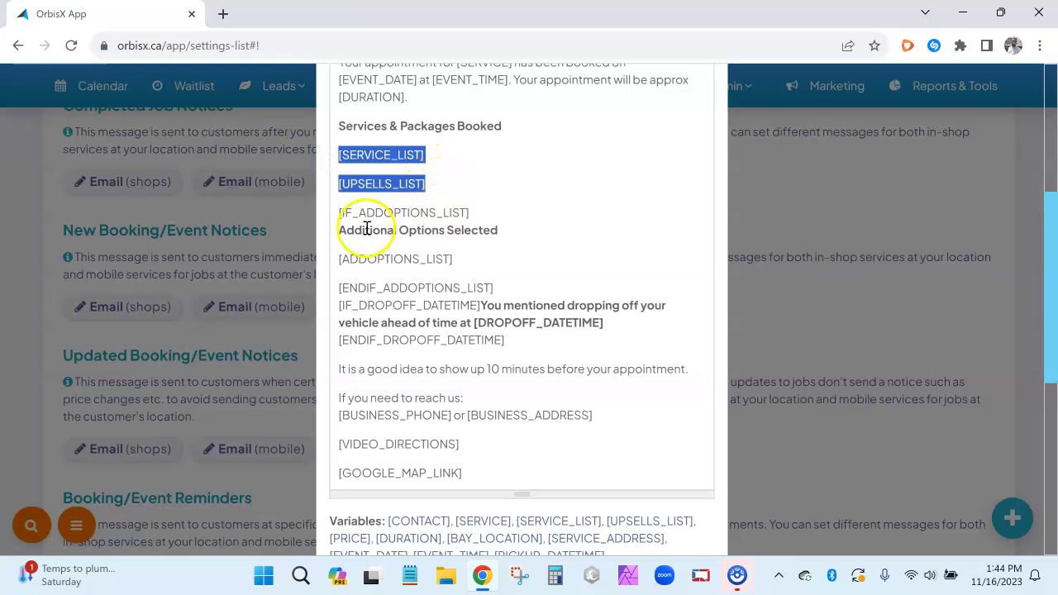
left_click_drag(345, 232, 528, 232)
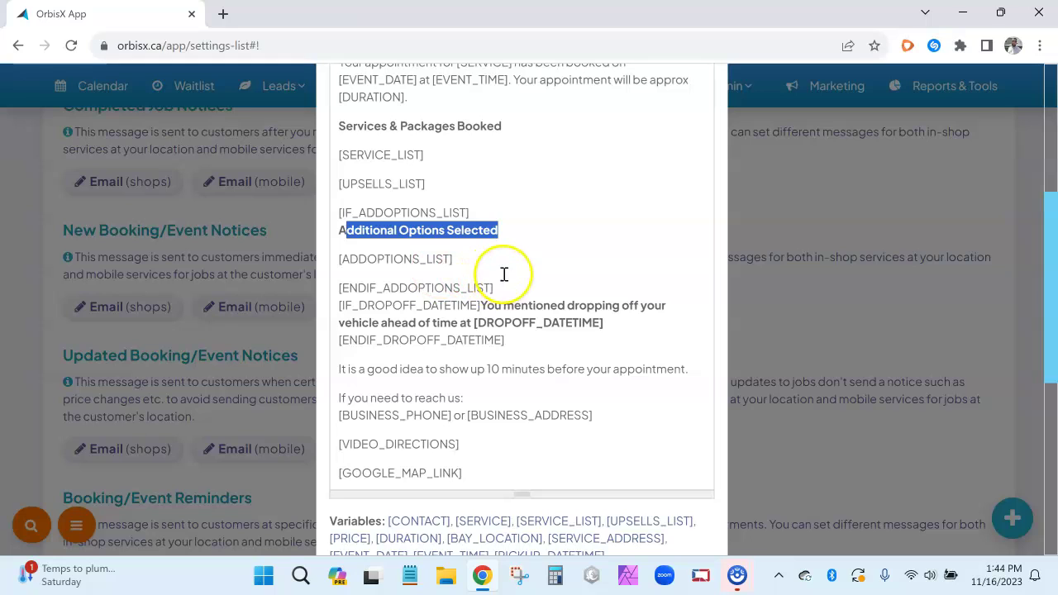
left_click(454, 256)
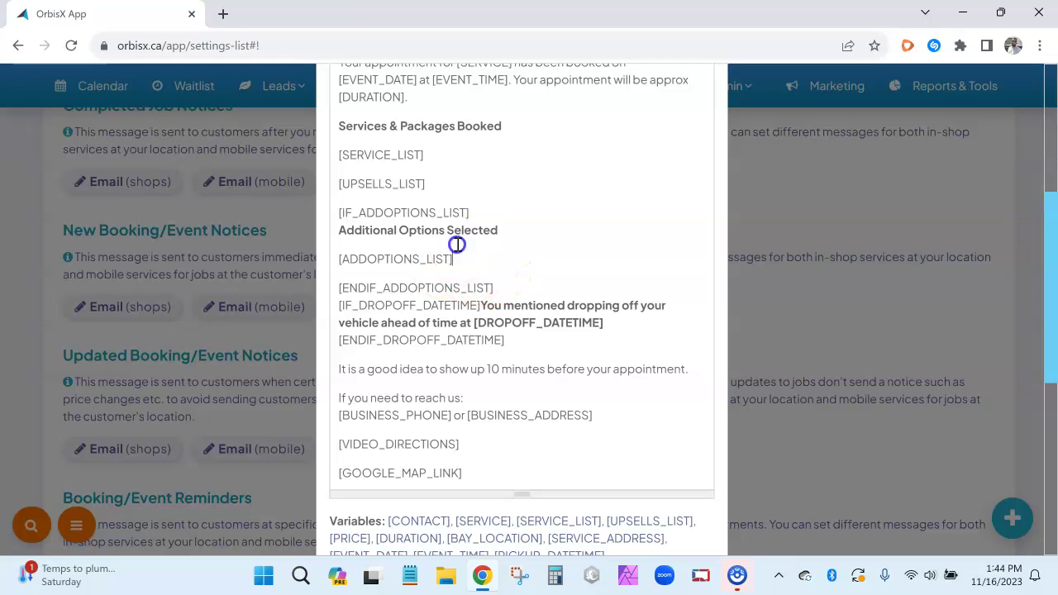
left_click_drag(469, 214, 322, 212)
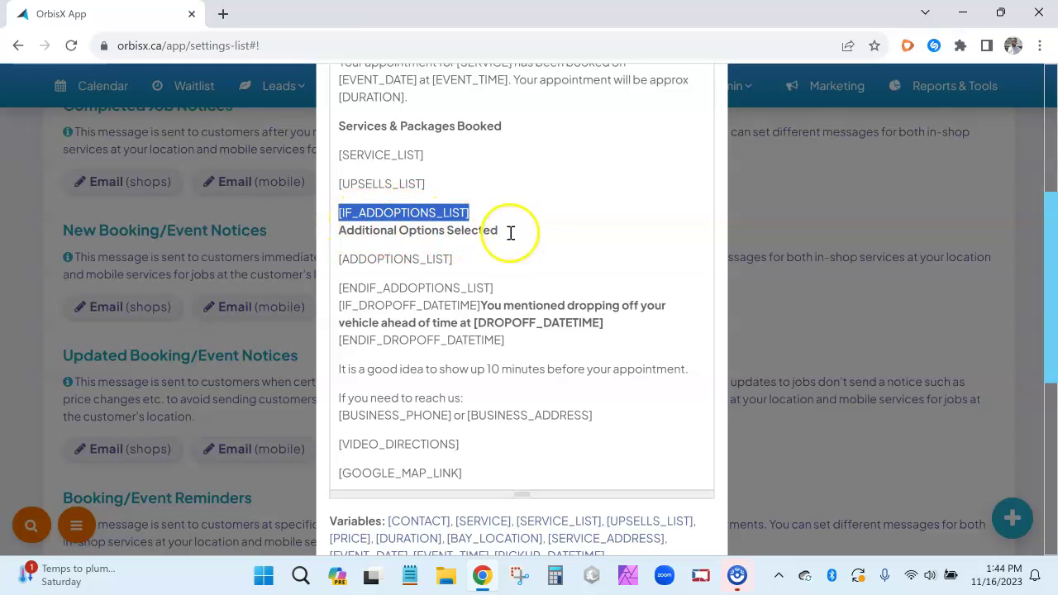
left_click_drag(339, 258, 458, 258)
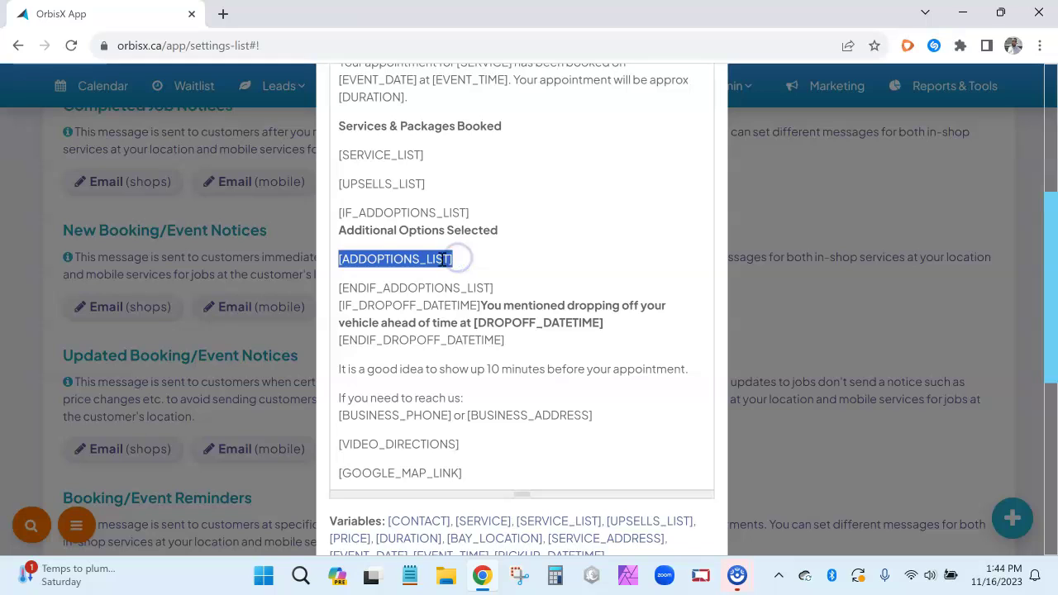
left_click_drag(338, 287, 498, 289)
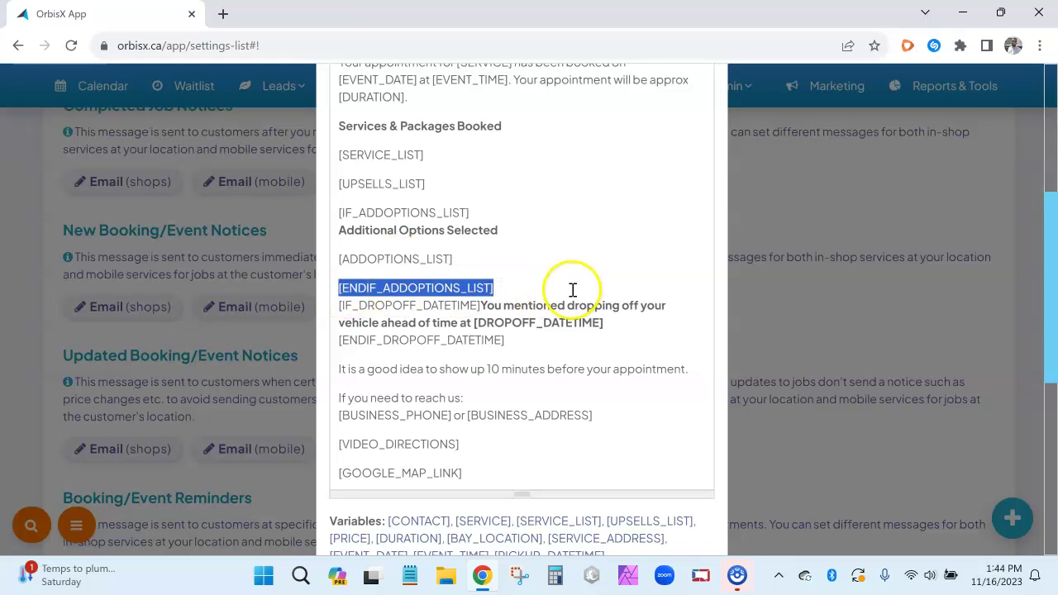
Examine the drop-off sentence and [DROPOFF_DATETIME] variable wrapped between the IF_DROPOFF_DATETIME and ENDIF_DROPOFF_DATETIME tags
scroll(527, 286, "down", 1)
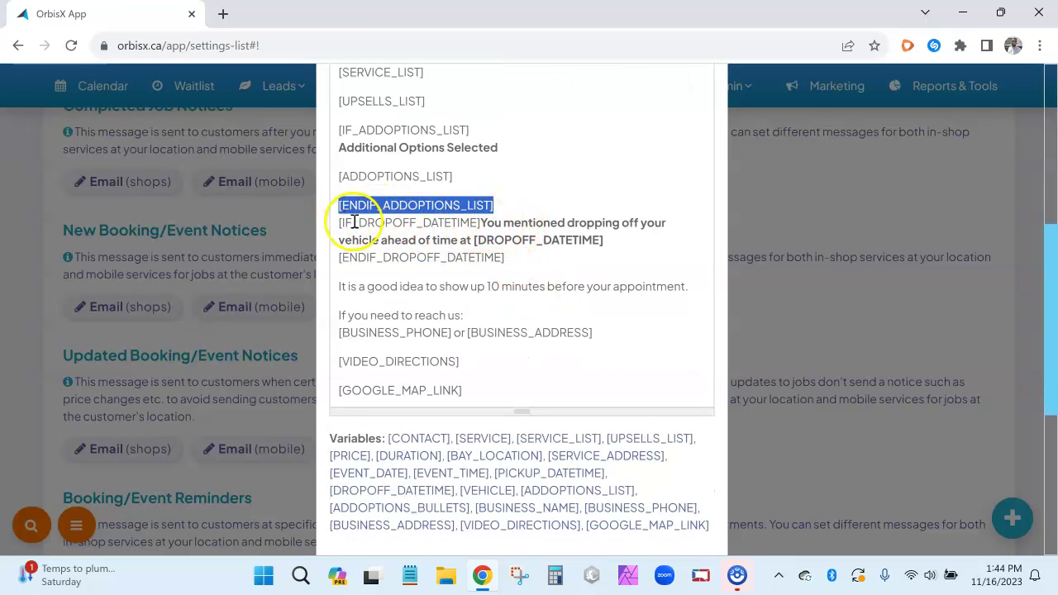
left_click_drag(482, 223, 622, 237)
left_click(473, 241)
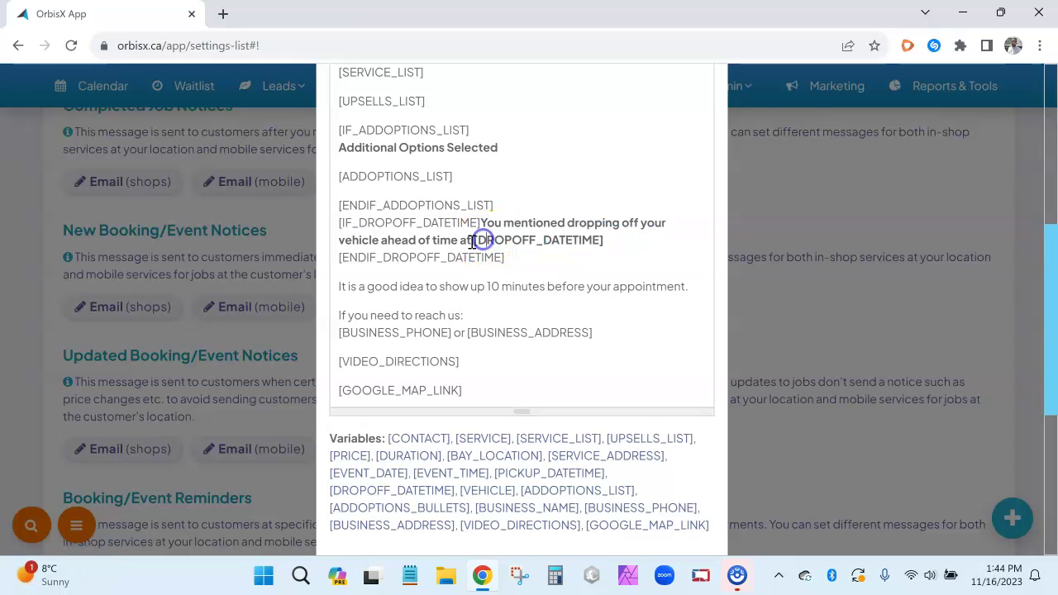
left_click_drag(478, 240, 611, 248)
left_click(373, 256)
left_click_drag(341, 257, 519, 260)
left_click(520, 261)
Review the explanation of how conditional variables work and finish editing the email template
scroll(568, 278, "down", 4)
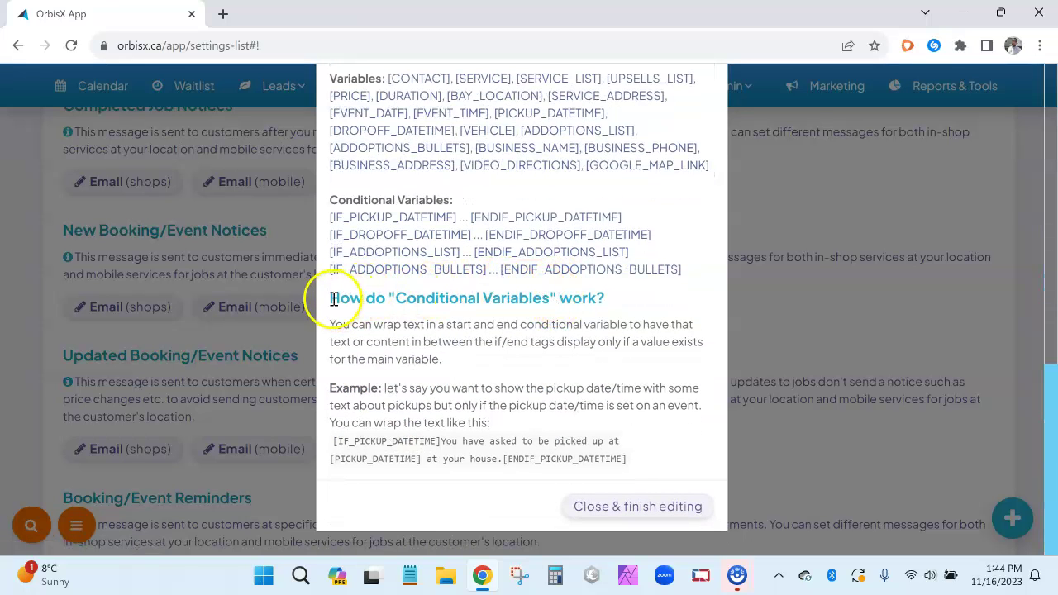
left_click_drag(334, 299, 668, 298)
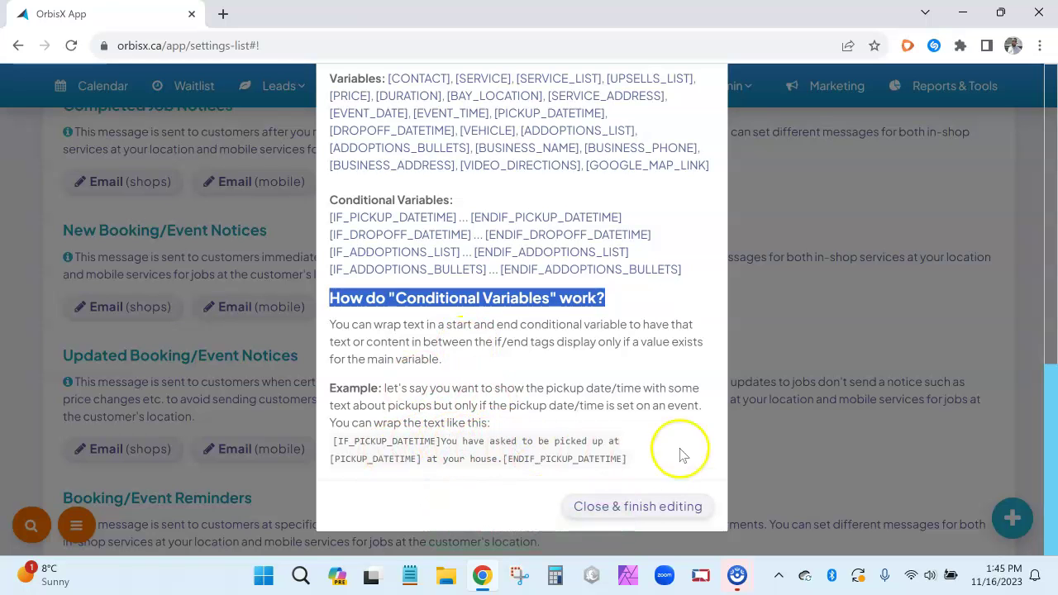
left_click(637, 505)
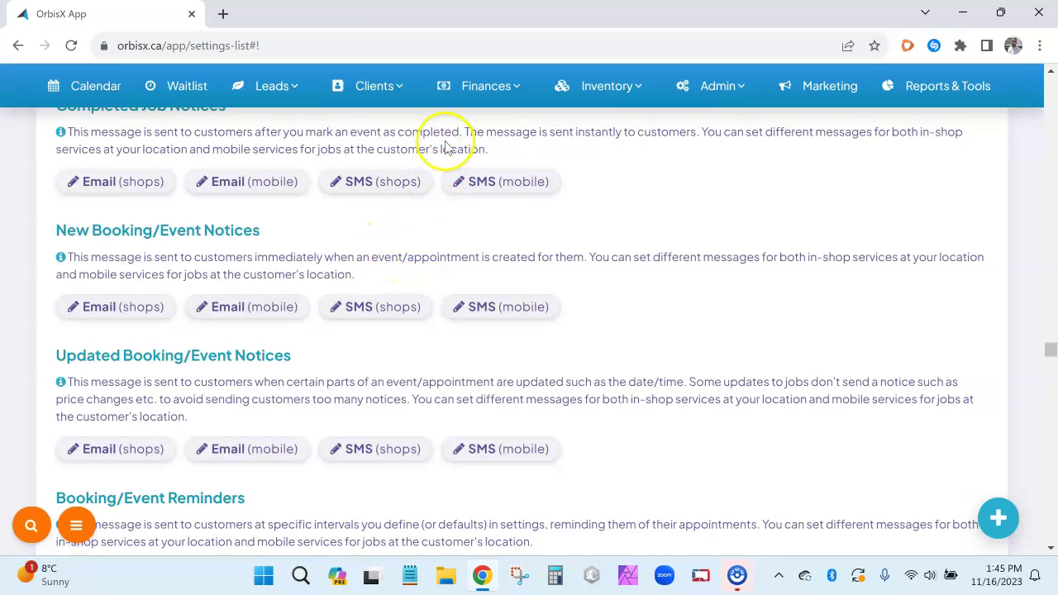
Open the November 16 event from the calendar and review its pricing variation and additional options
left_click(88, 85)
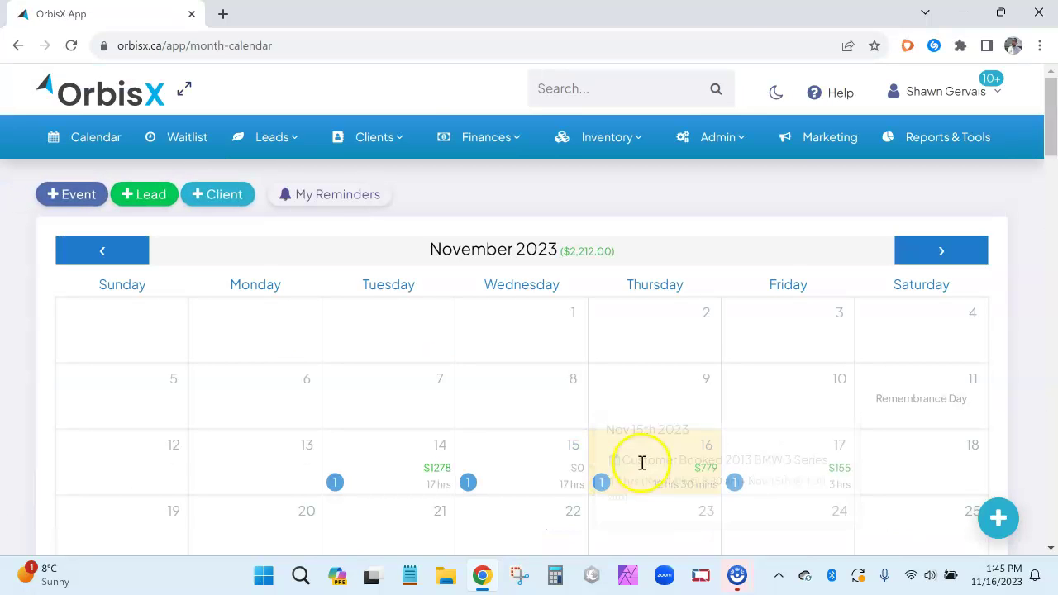
left_click(642, 463)
left_click(475, 289)
scroll(531, 333, "down", 3)
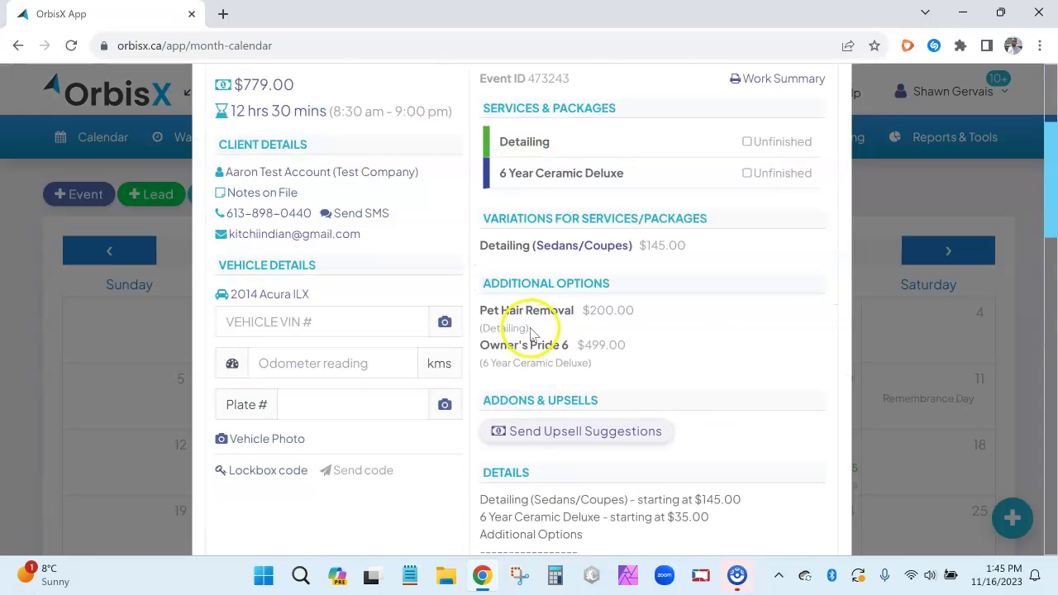
scroll(532, 327, "down", 5)
scroll(538, 319, "up", 4)
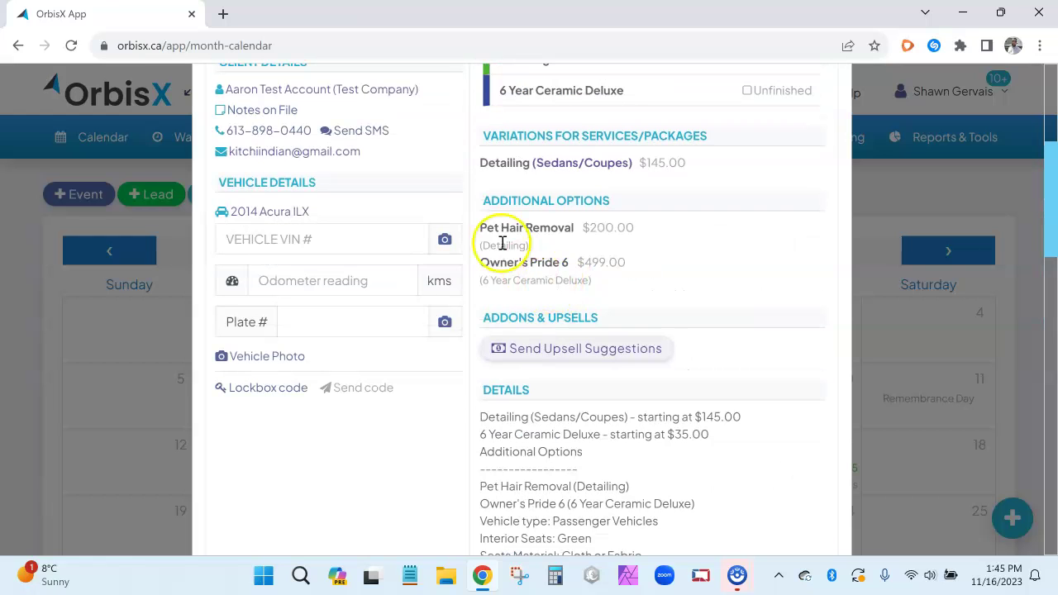
left_click_drag(505, 206, 590, 274)
left_click(587, 271)
Start a new invoice from the open calendar event
scroll(512, 294, "down", 5)
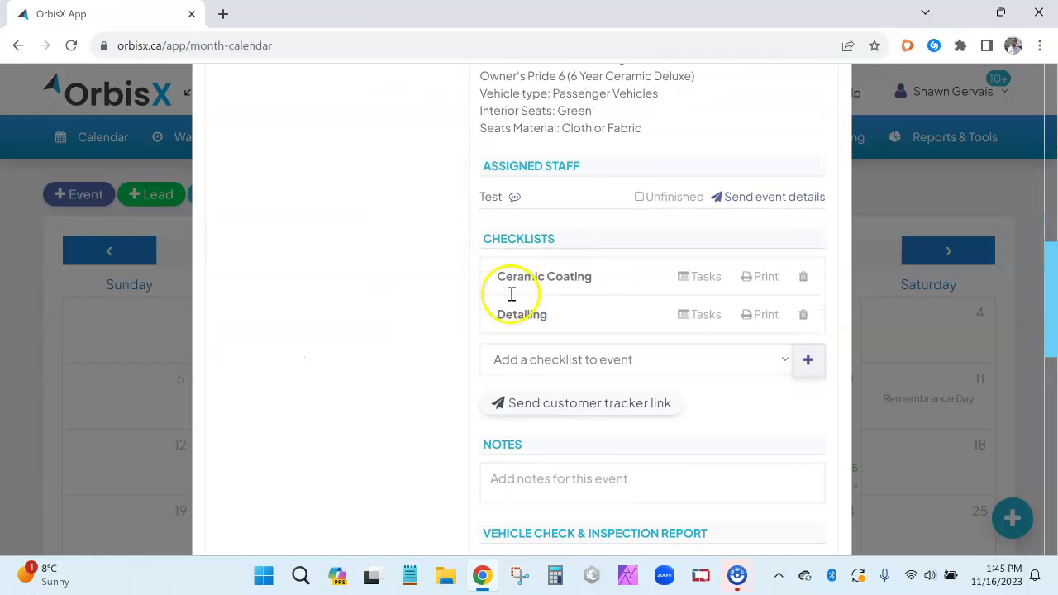
scroll(511, 294, "down", 4)
left_click(486, 296)
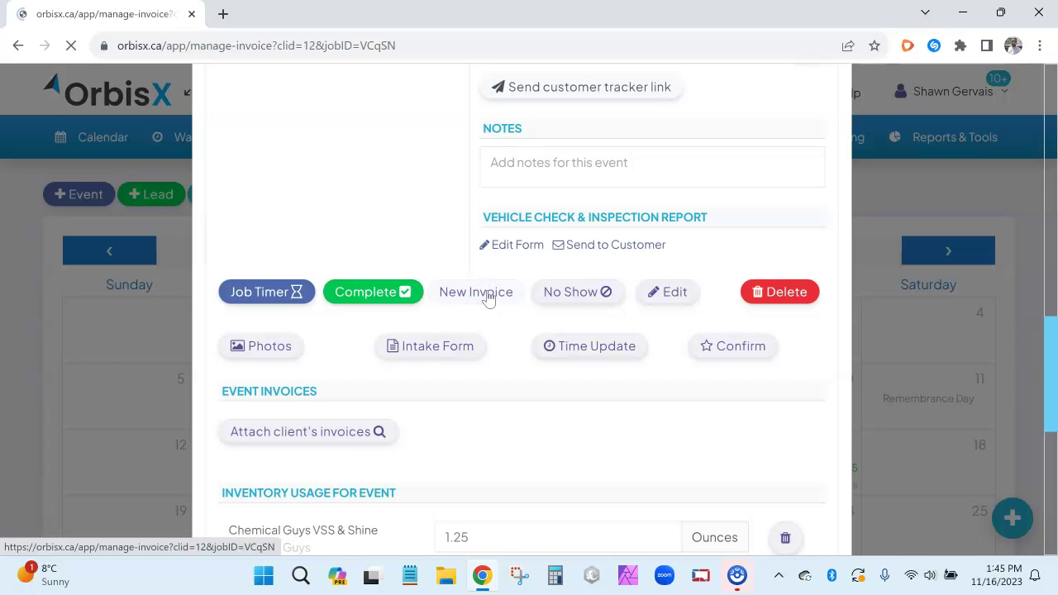
Review the invoice's Pet Hair Removal and Owner's Pride 6 line items, including their descriptions and unit costs
scroll(450, 366, "down", 5)
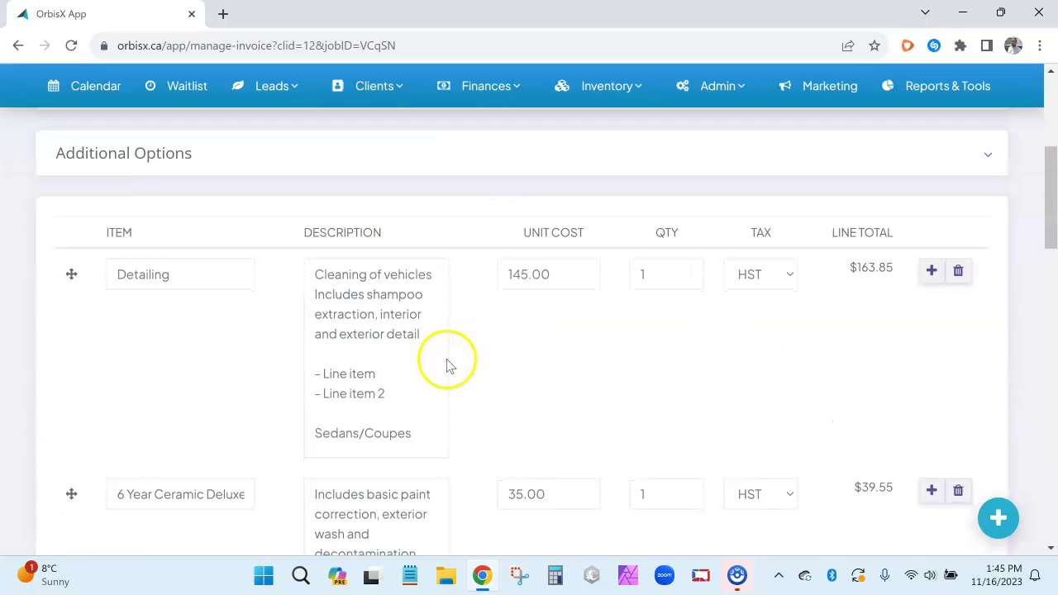
scroll(446, 366, "down", 5)
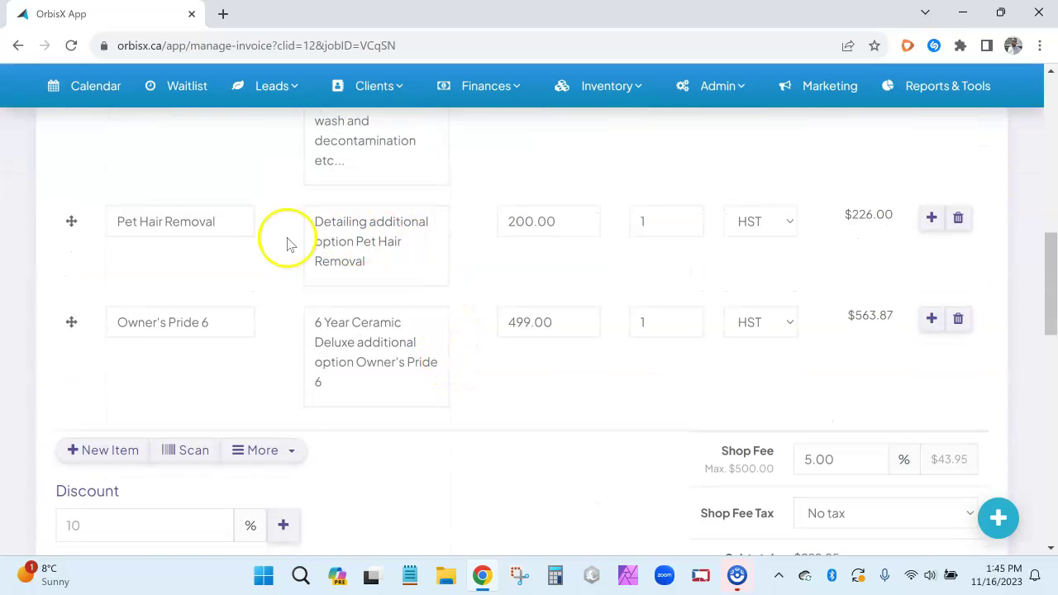
left_click_drag(123, 221, 247, 216)
left_click_drag(119, 323, 210, 323)
left_click(349, 330)
left_click_drag(351, 324, 433, 363)
left_click_drag(370, 222, 432, 289)
left_click(548, 224)
left_click_drag(576, 324, 602, 262)
left_click(602, 262)
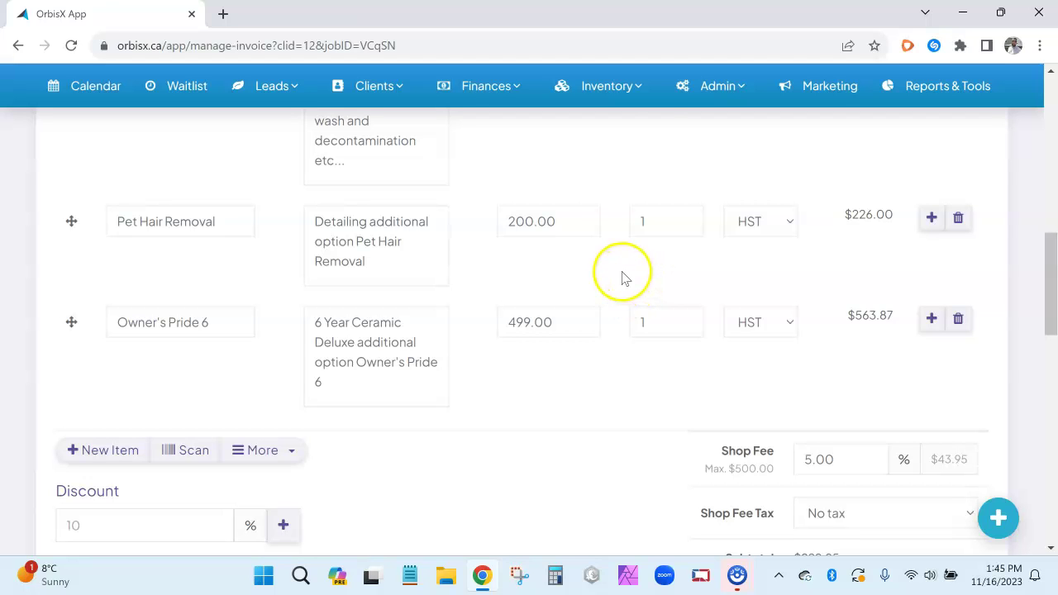
scroll(623, 278, "up", 4)
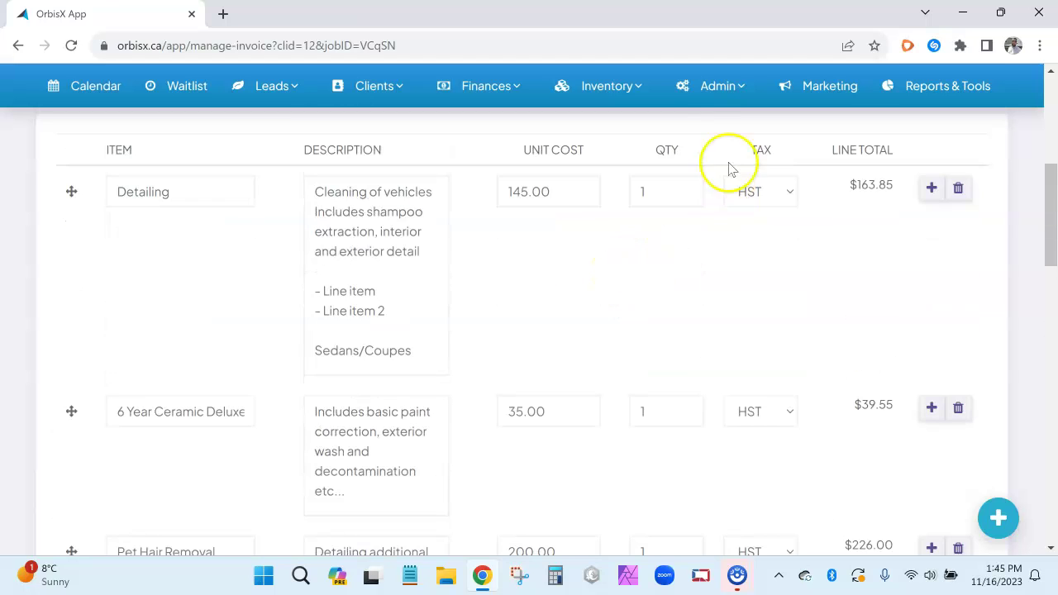
Open the Booking Form Settings and preview the customer booking form
left_click(716, 86)
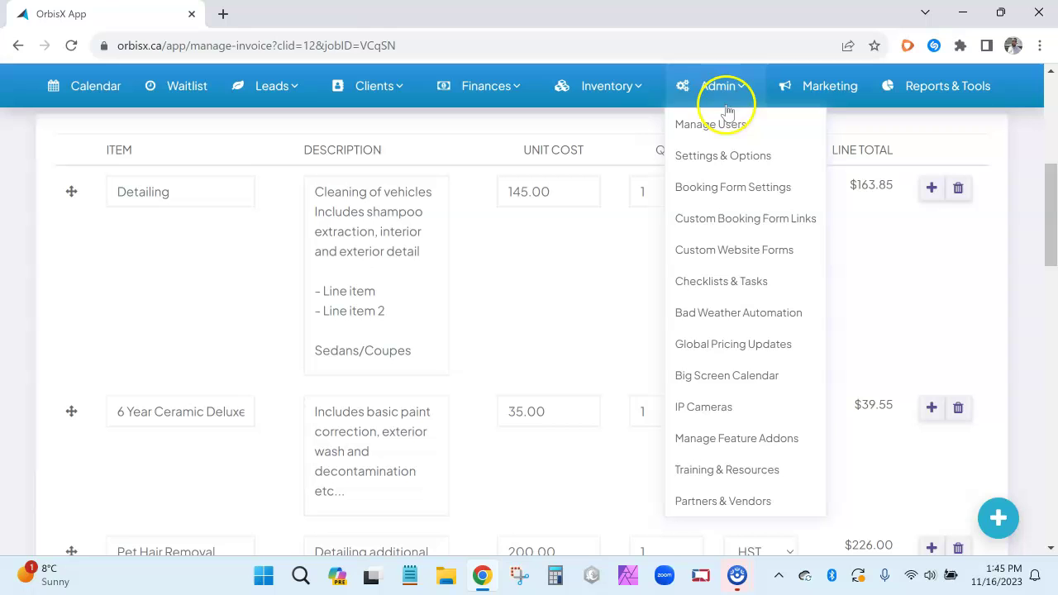
left_click(716, 185)
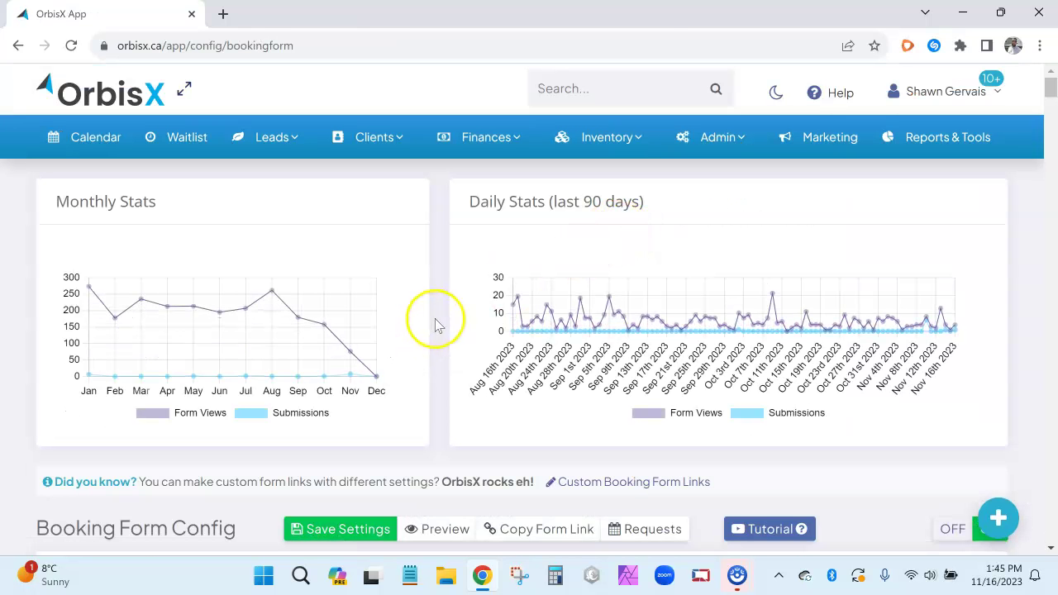
scroll(444, 321, "down", 3)
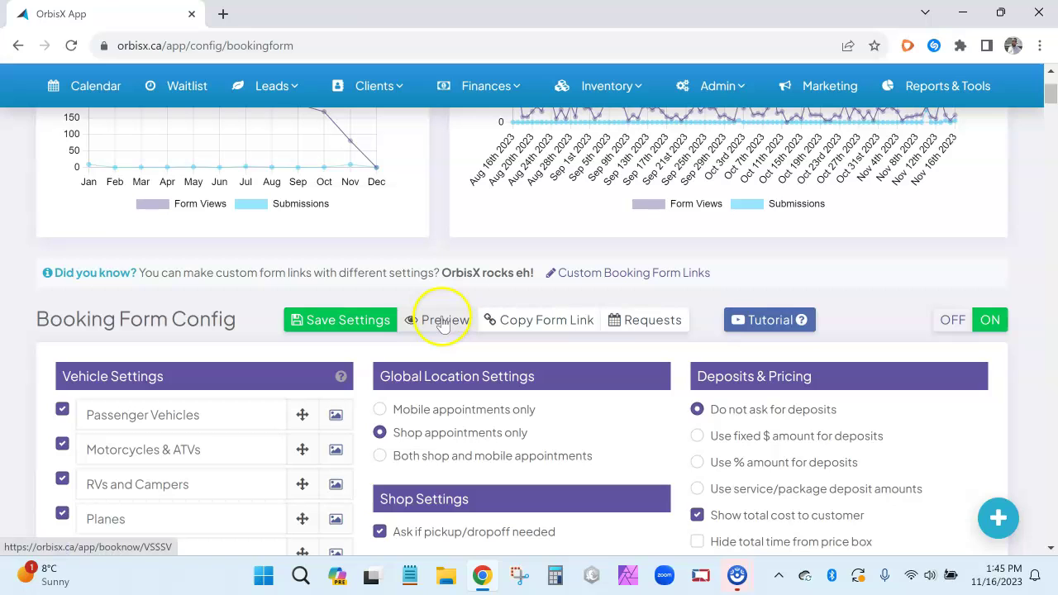
left_click(444, 323)
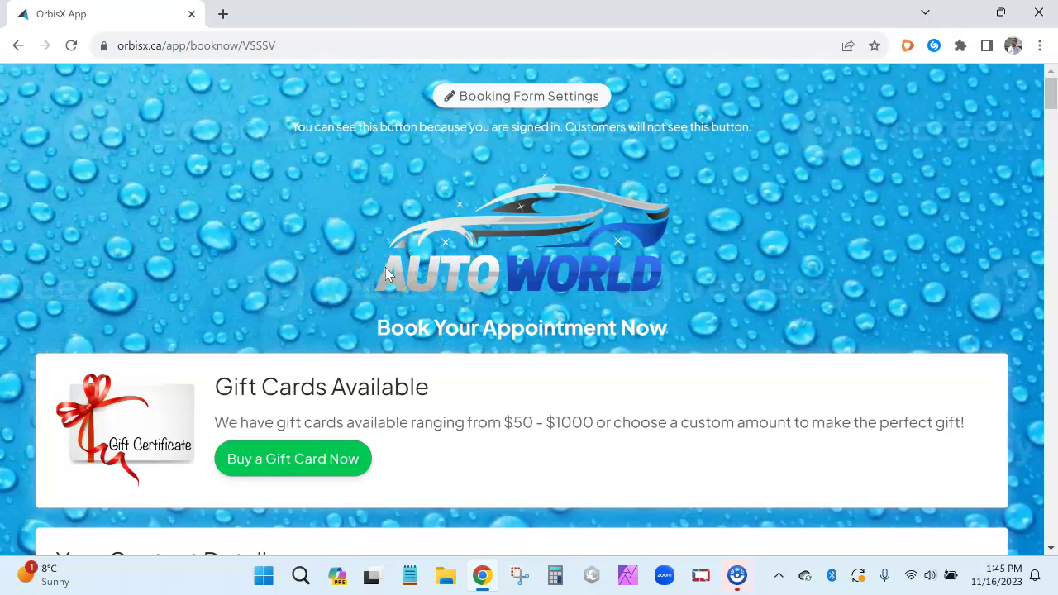
Select the Pet Hair Removal additional option for the featured vehicle cleaning service on the booking form
scroll(417, 284, "down", 2)
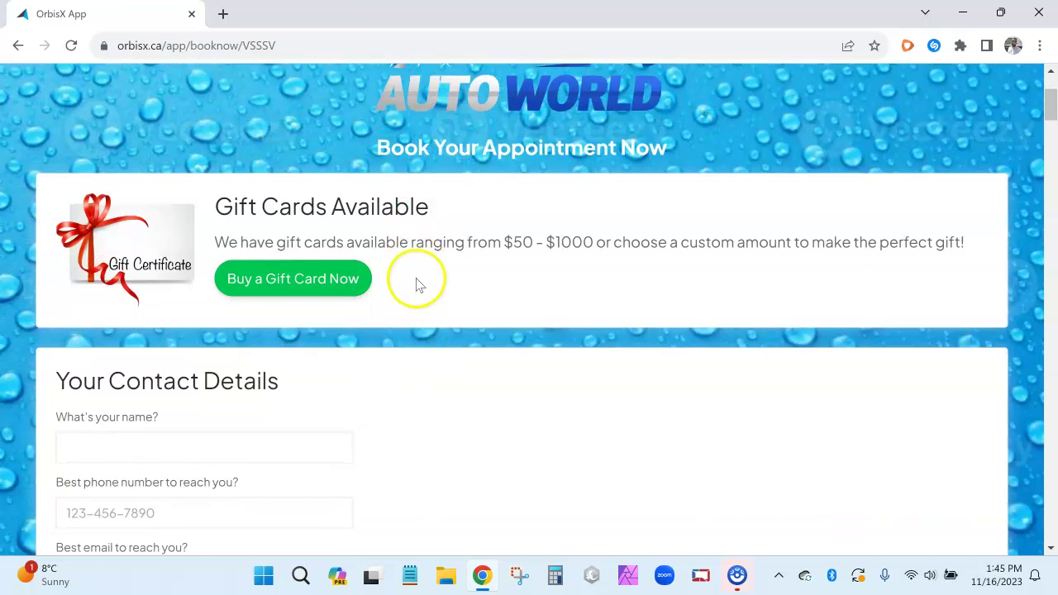
scroll(417, 284, "down", 10)
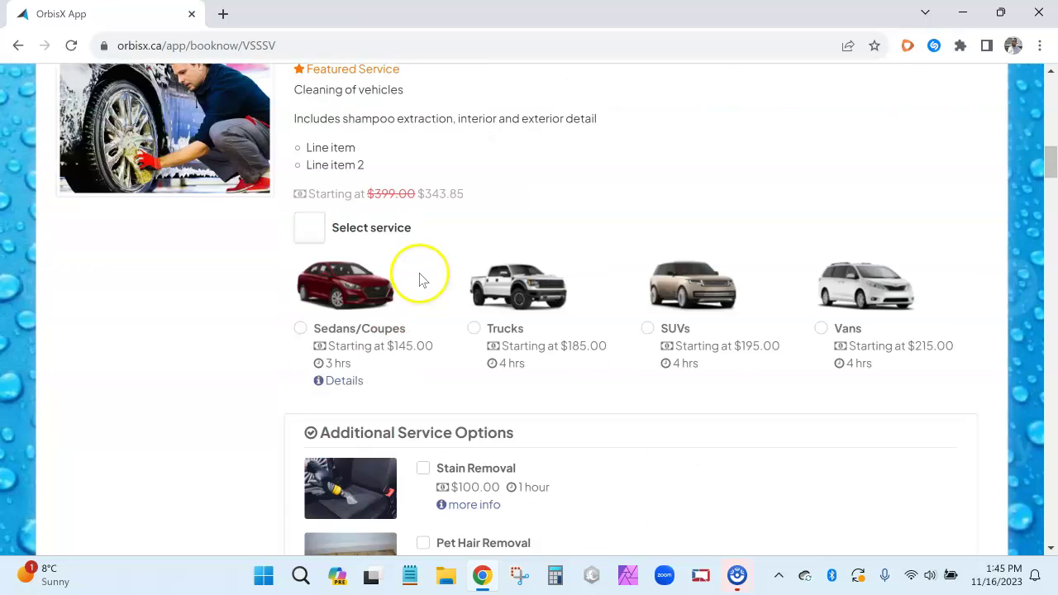
scroll(417, 275, "down", 2)
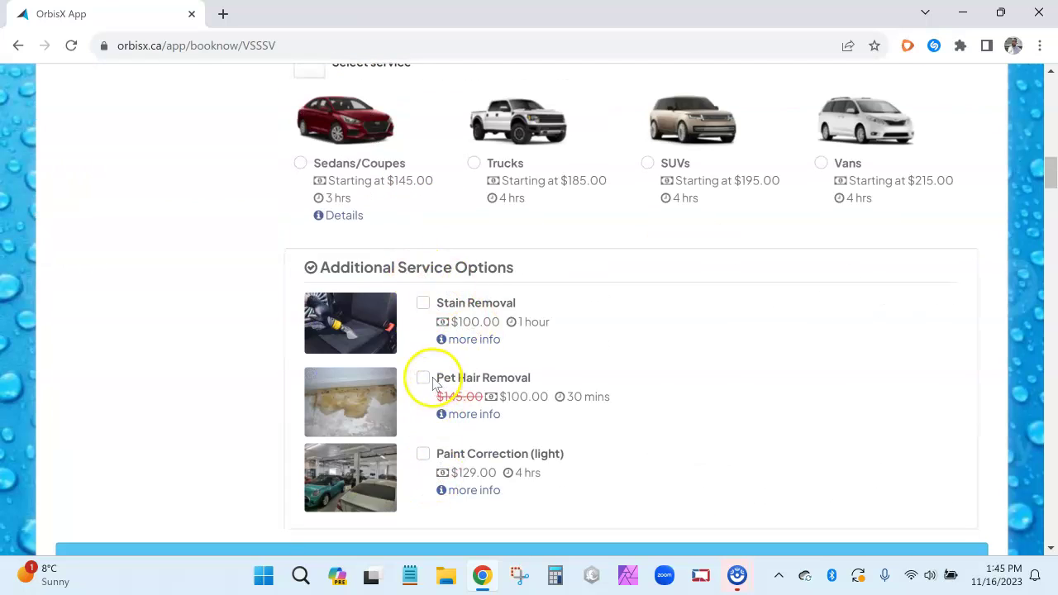
left_click(476, 383)
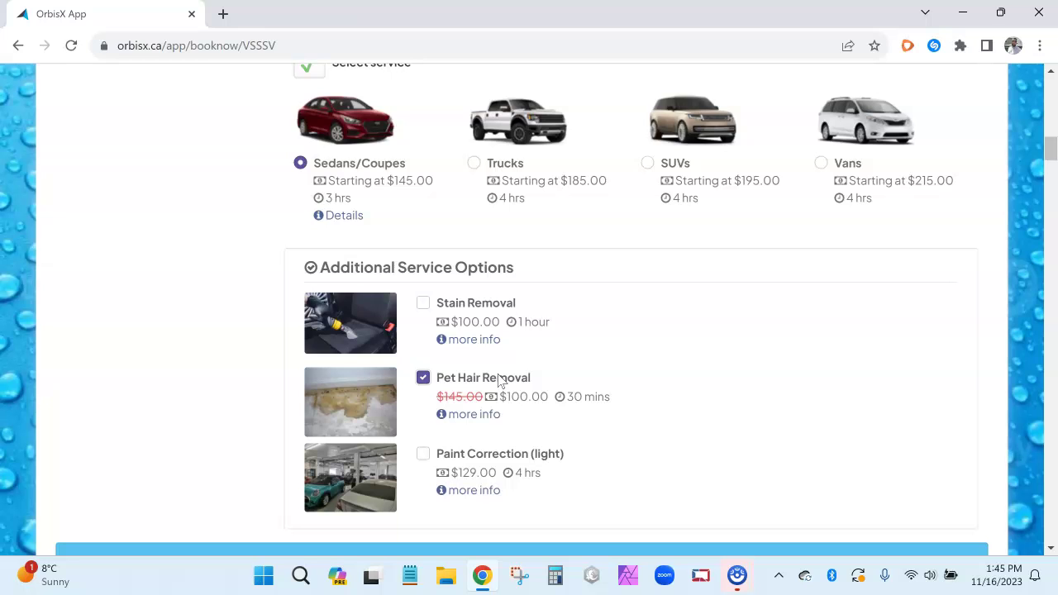
Select the Sedans variation of the Tinting service on the booking form
scroll(522, 330, "down", 1)
scroll(521, 330, "down", 1)
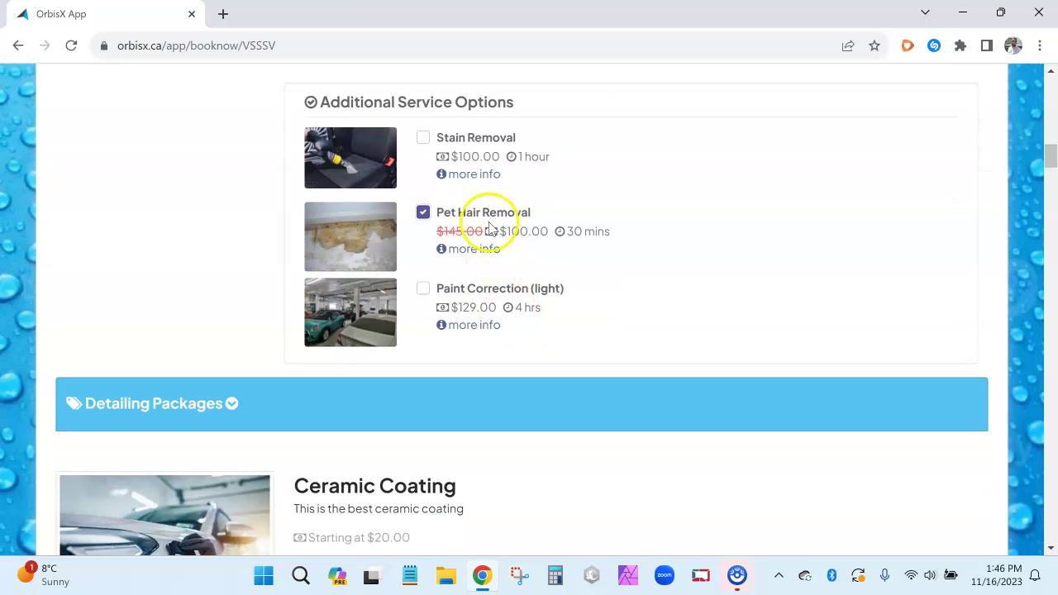
scroll(521, 310, "down", 5)
scroll(521, 313, "down", 1)
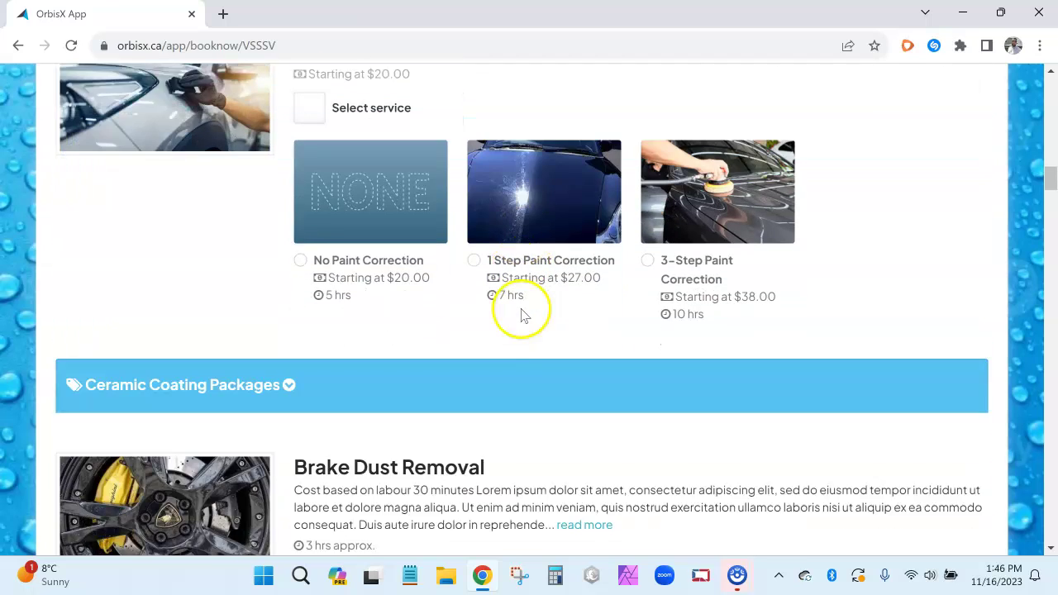
scroll(522, 321, "down", 12)
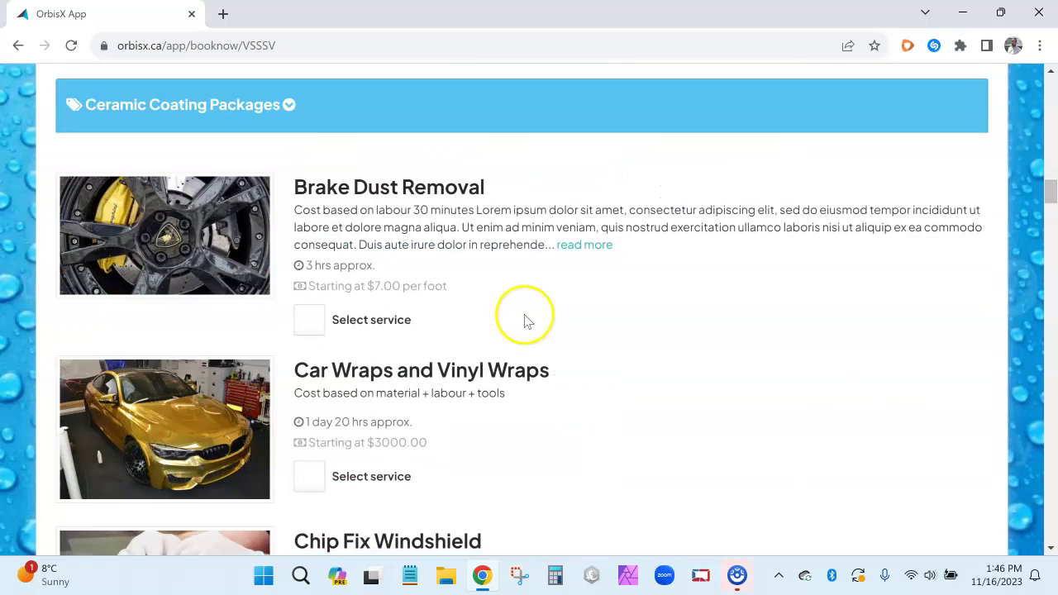
scroll(522, 322, "down", 6)
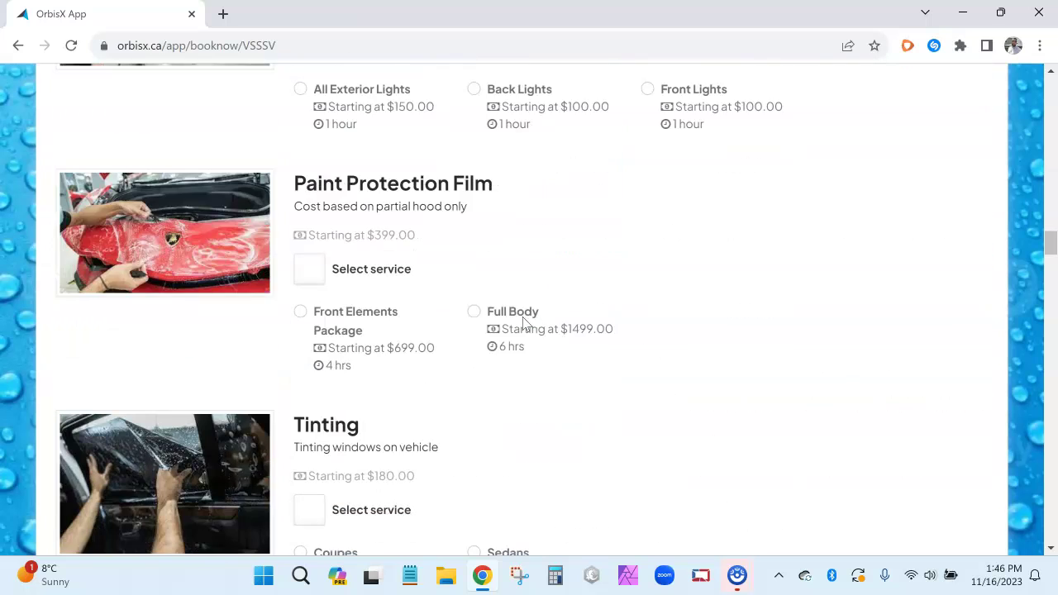
scroll(520, 325, "down", 2)
scroll(388, 248, "up", 2)
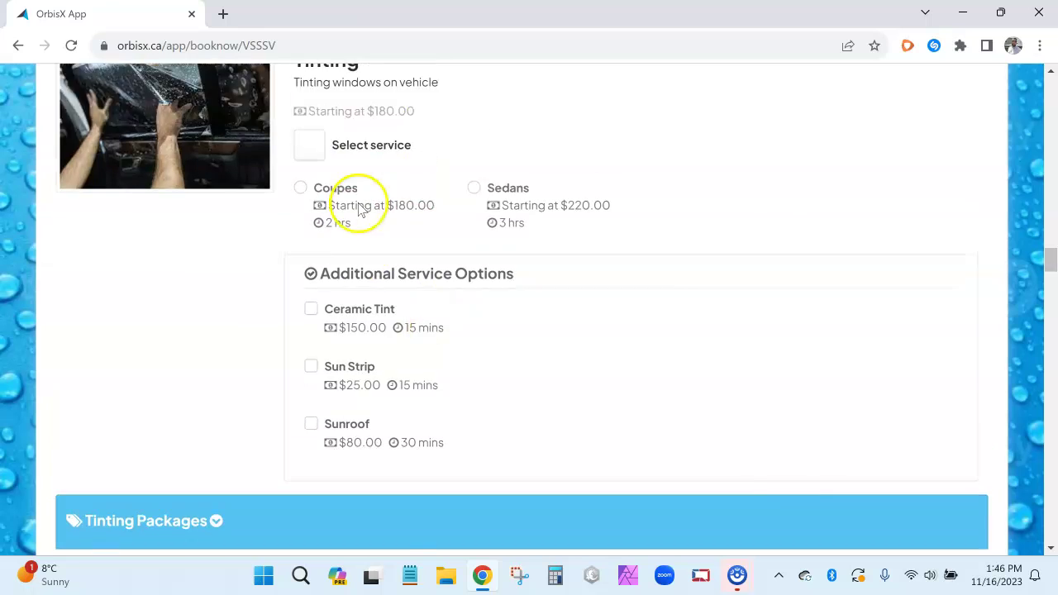
left_click_drag(322, 178, 360, 178)
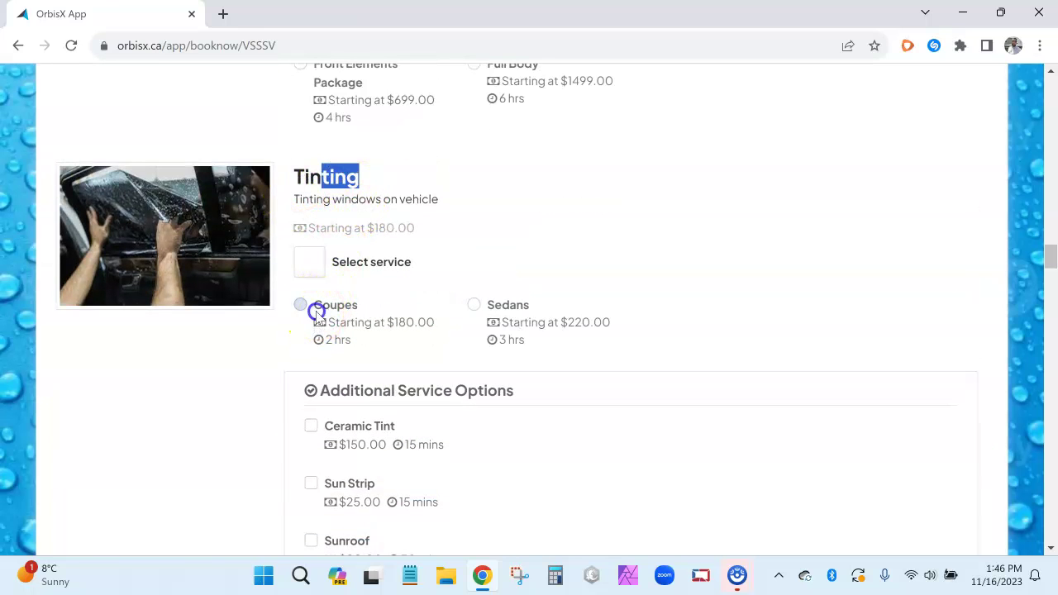
left_click(493, 310)
Add the Ceramic Tint, Sun Strip and Sunroof additional service options to the Tinting service
scroll(496, 314, "down", 2)
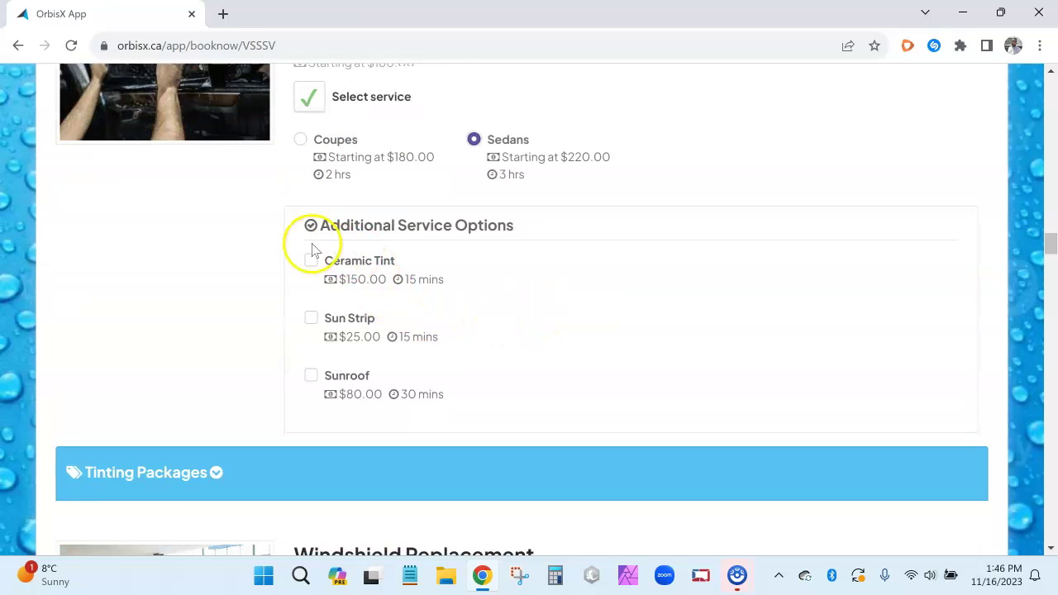
left_click_drag(339, 225, 560, 230)
left_click(353, 263)
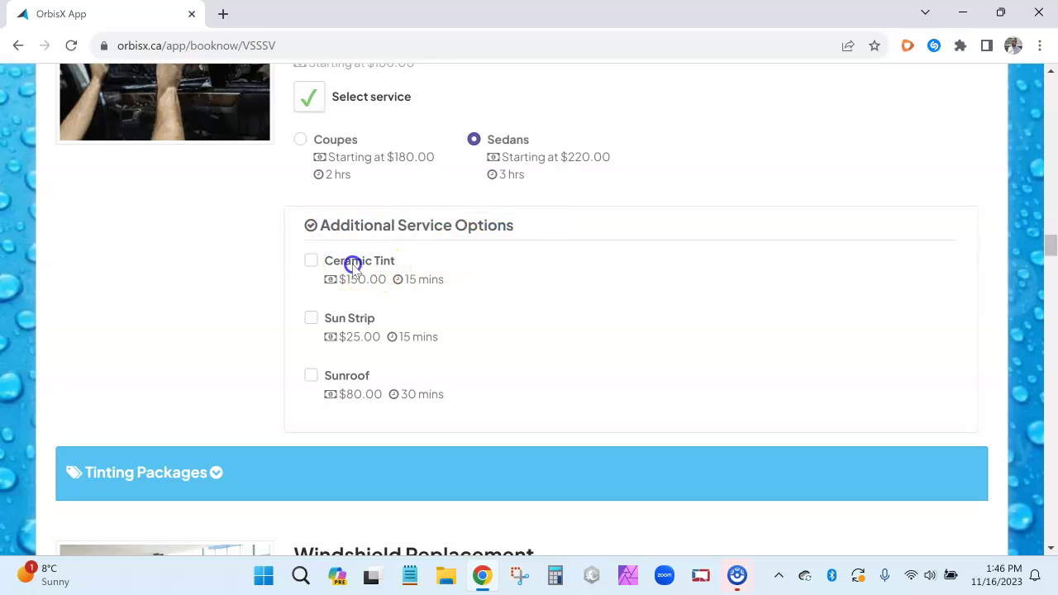
left_click(351, 321)
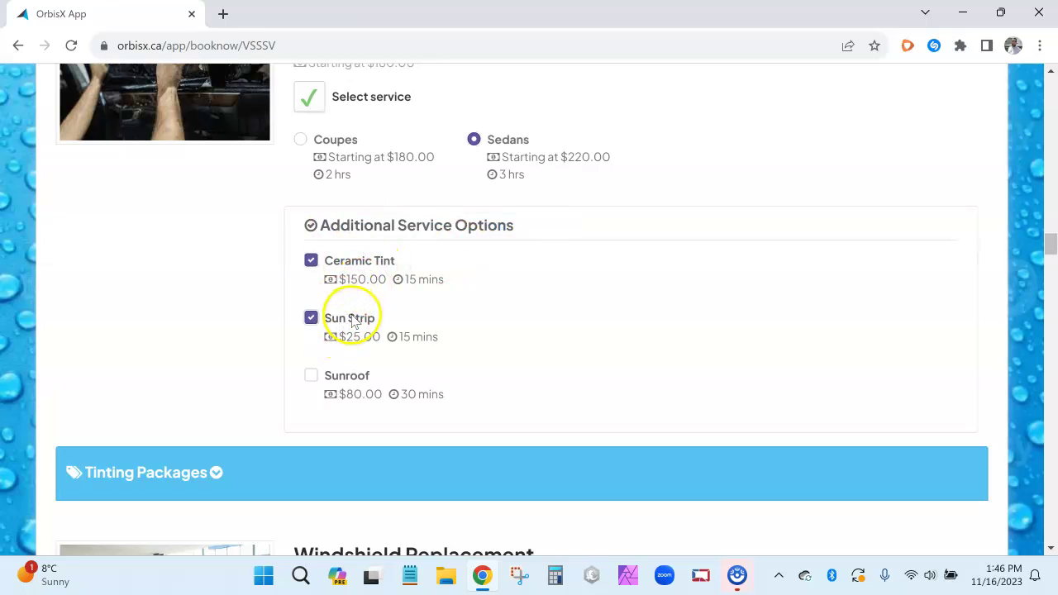
left_click(349, 378)
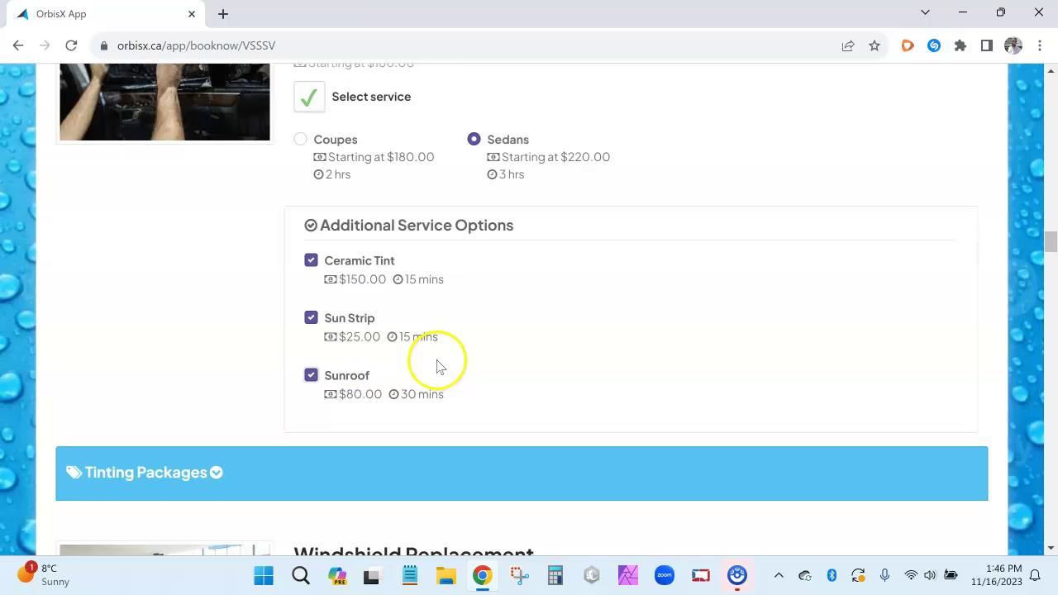
Switch the Tinting variation to Coupes and back to Sedans, comparing both with the shared additional service options
scroll(397, 285, "up", 1)
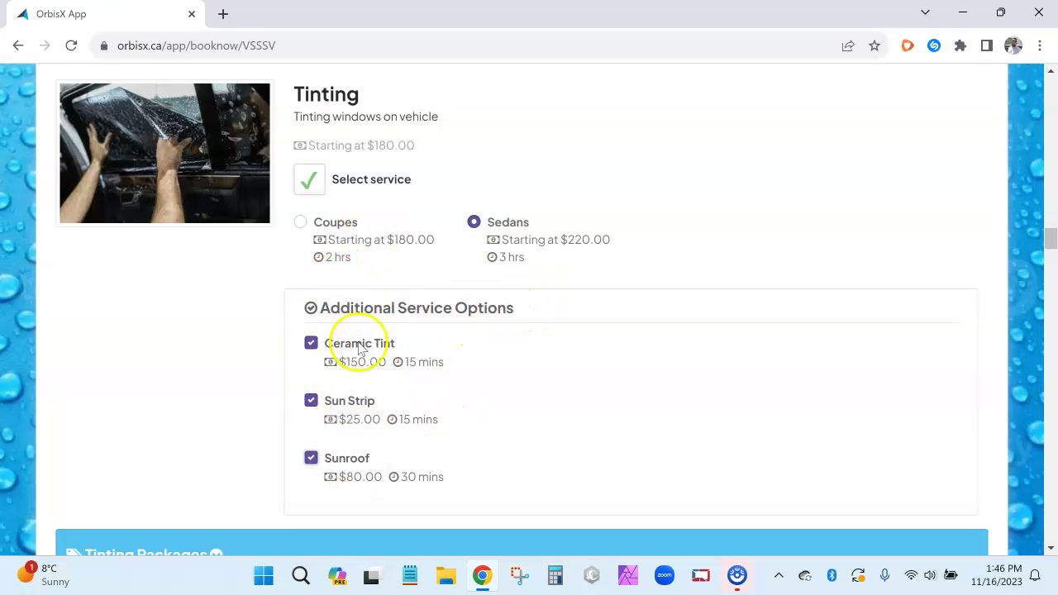
left_click(345, 236)
left_click(514, 237)
left_click_drag(341, 314, 561, 326)
left_click(561, 326)
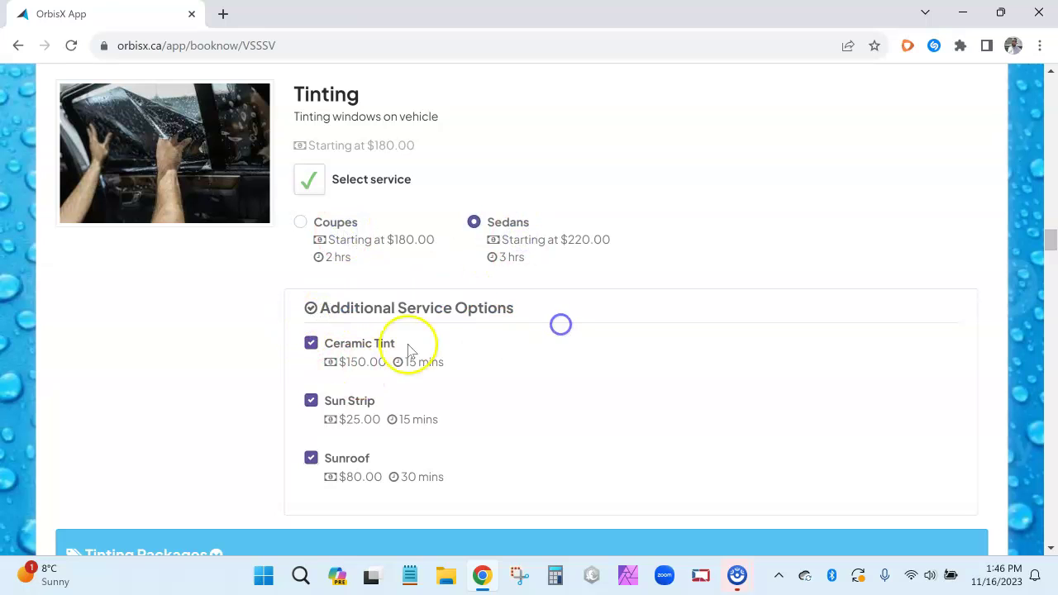